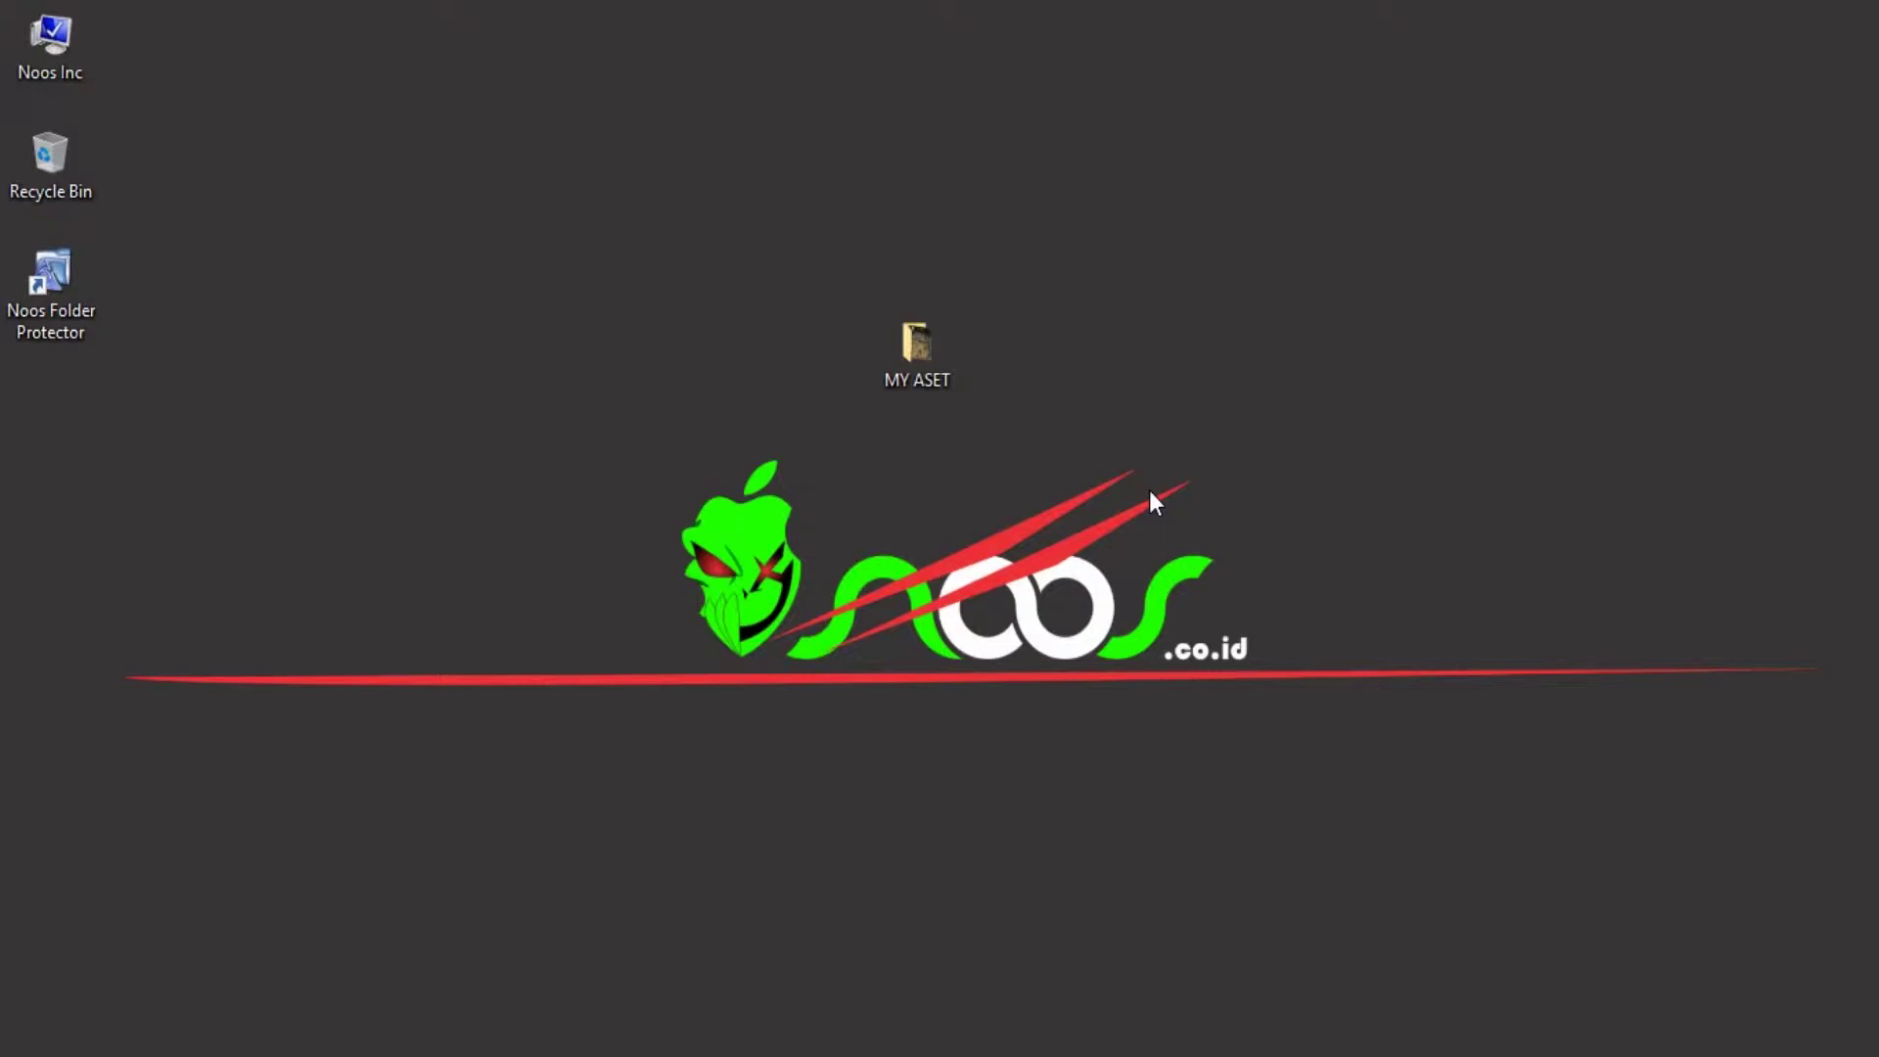
Preview the gamesoul.avi video from the MY ASET folder, skip ahead to near its end, and close the player and folder.
double_click(902, 392)
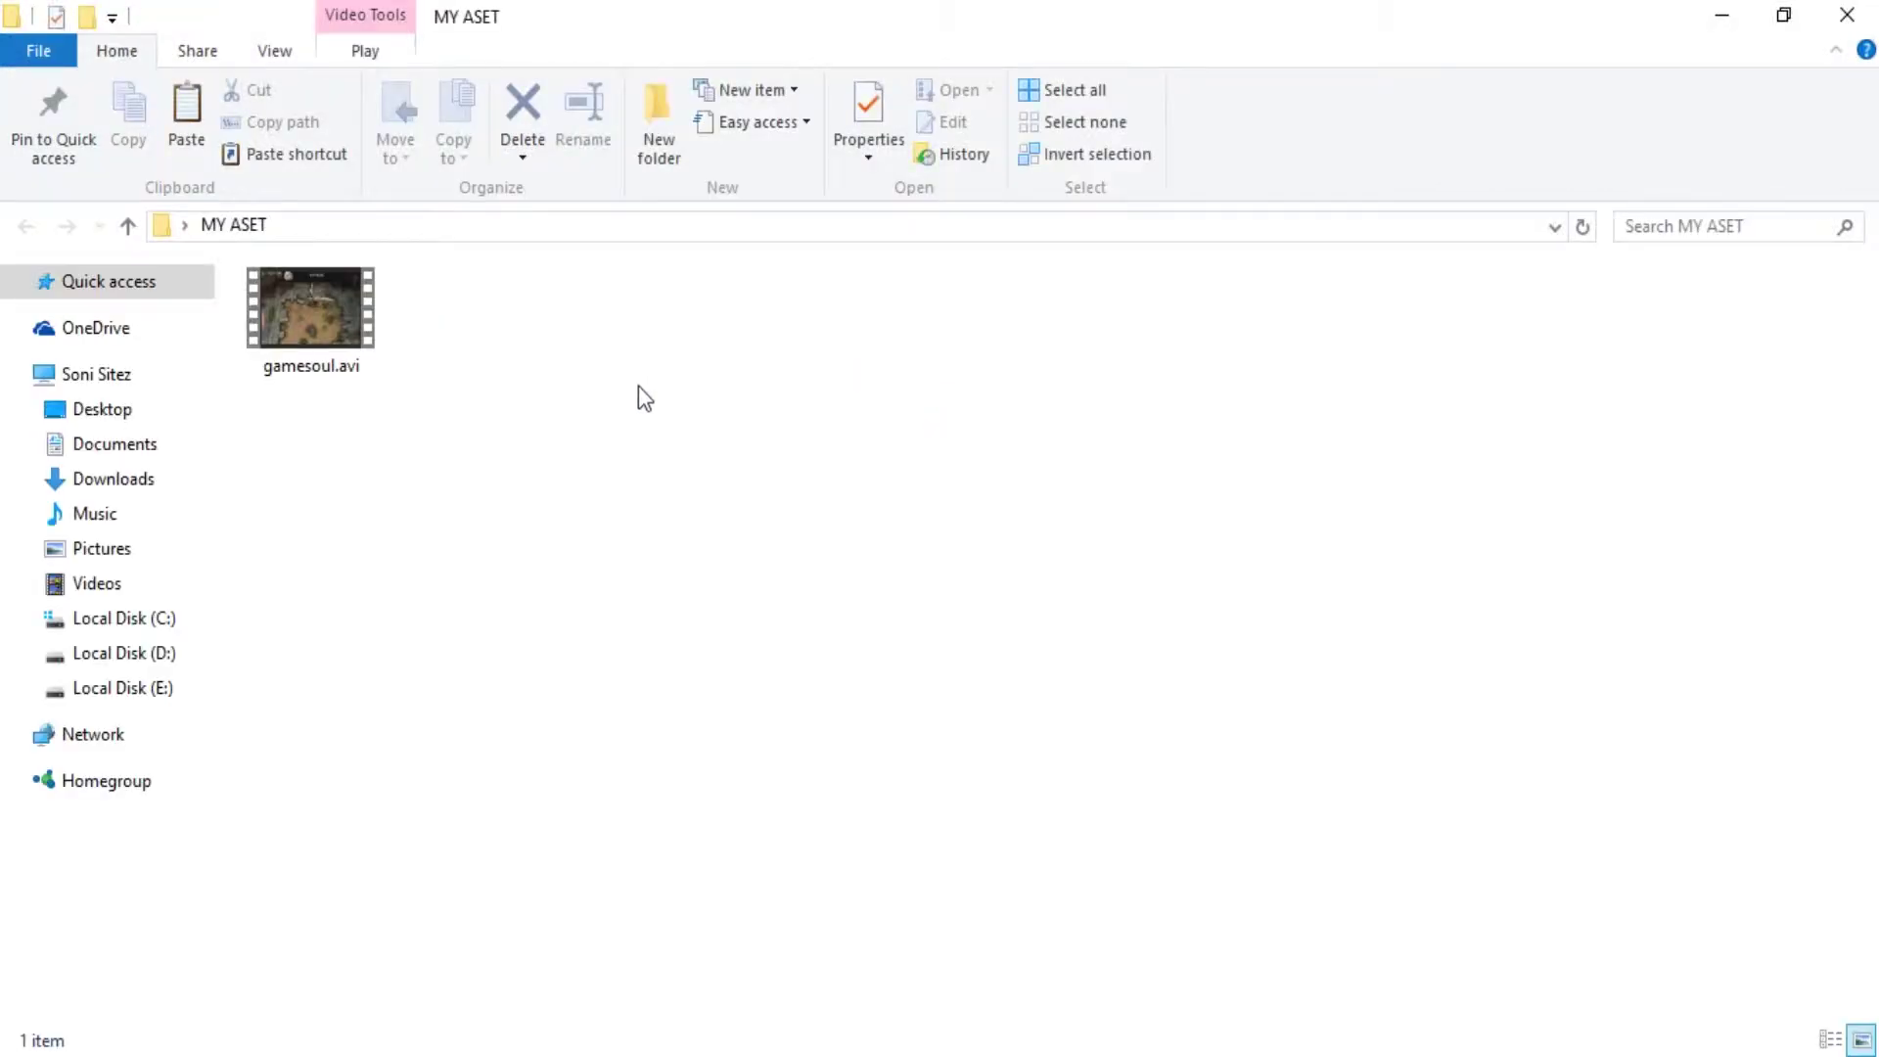
click(303, 319)
double_click(304, 319)
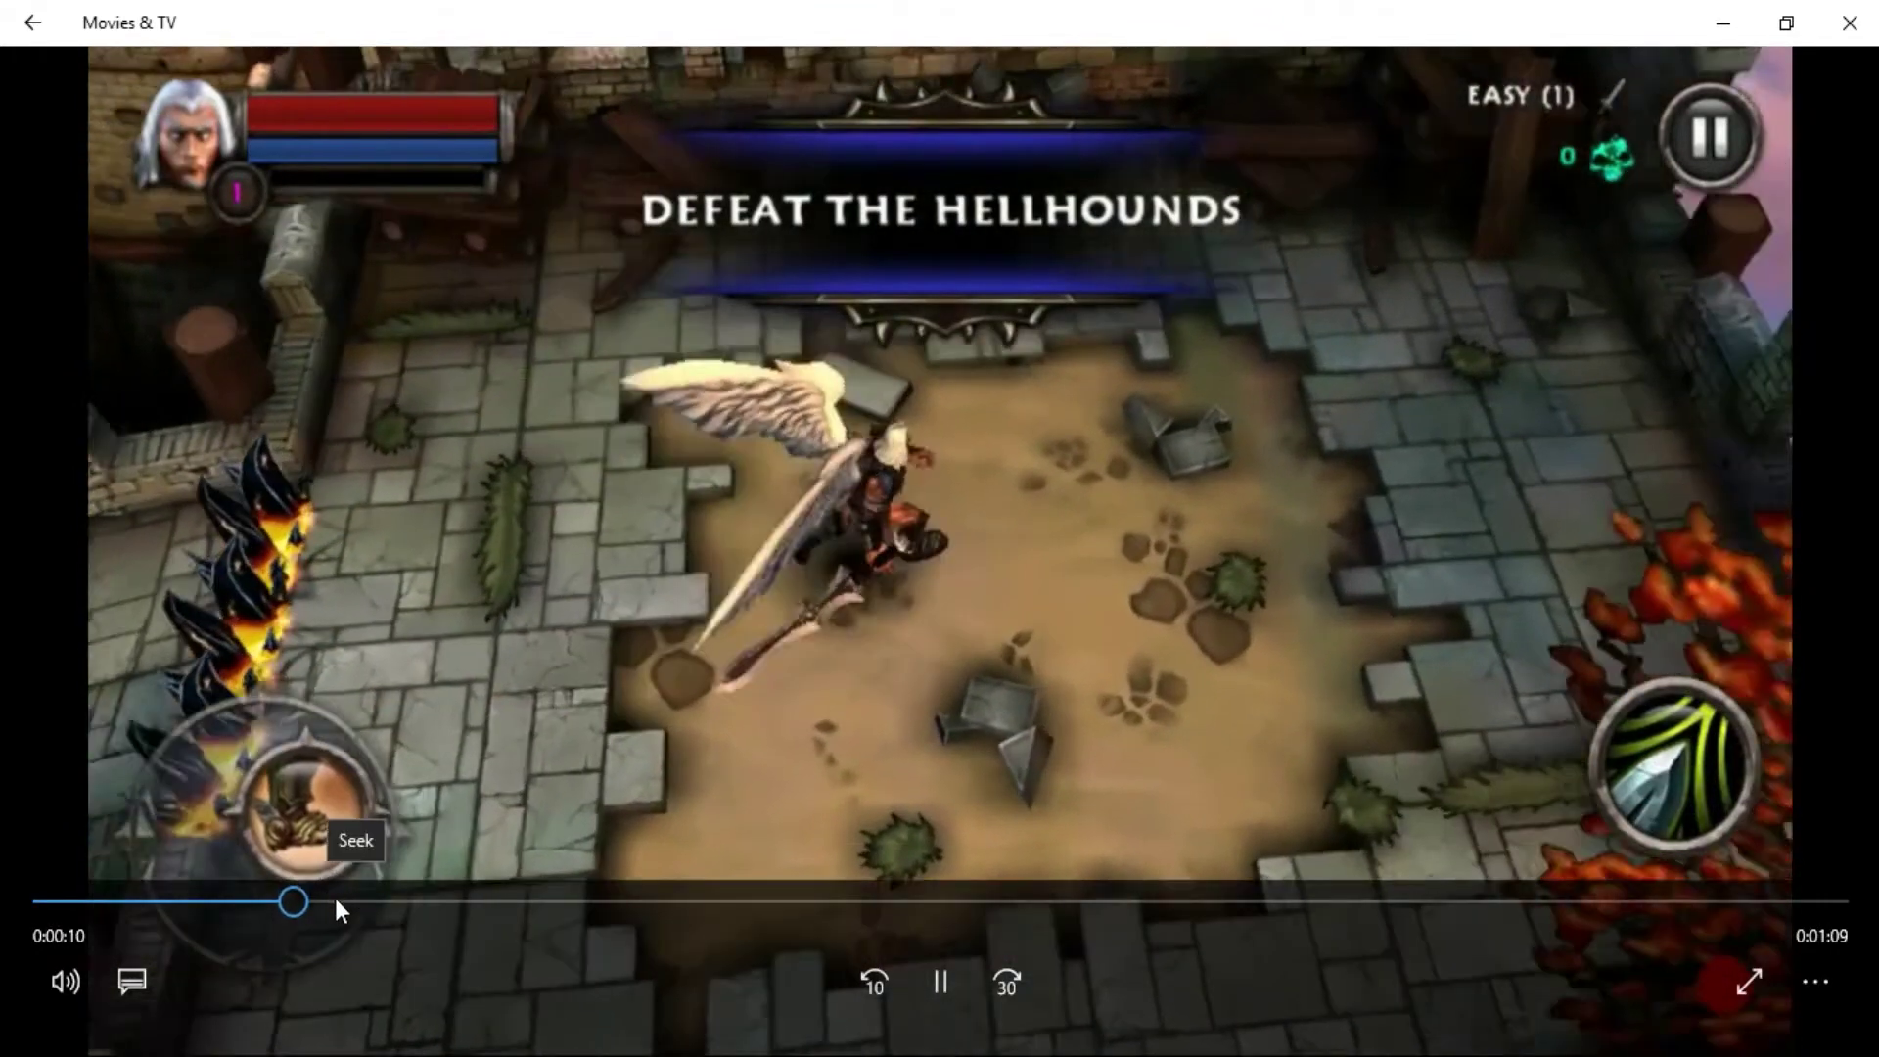
drag(348, 902, 1416, 908)
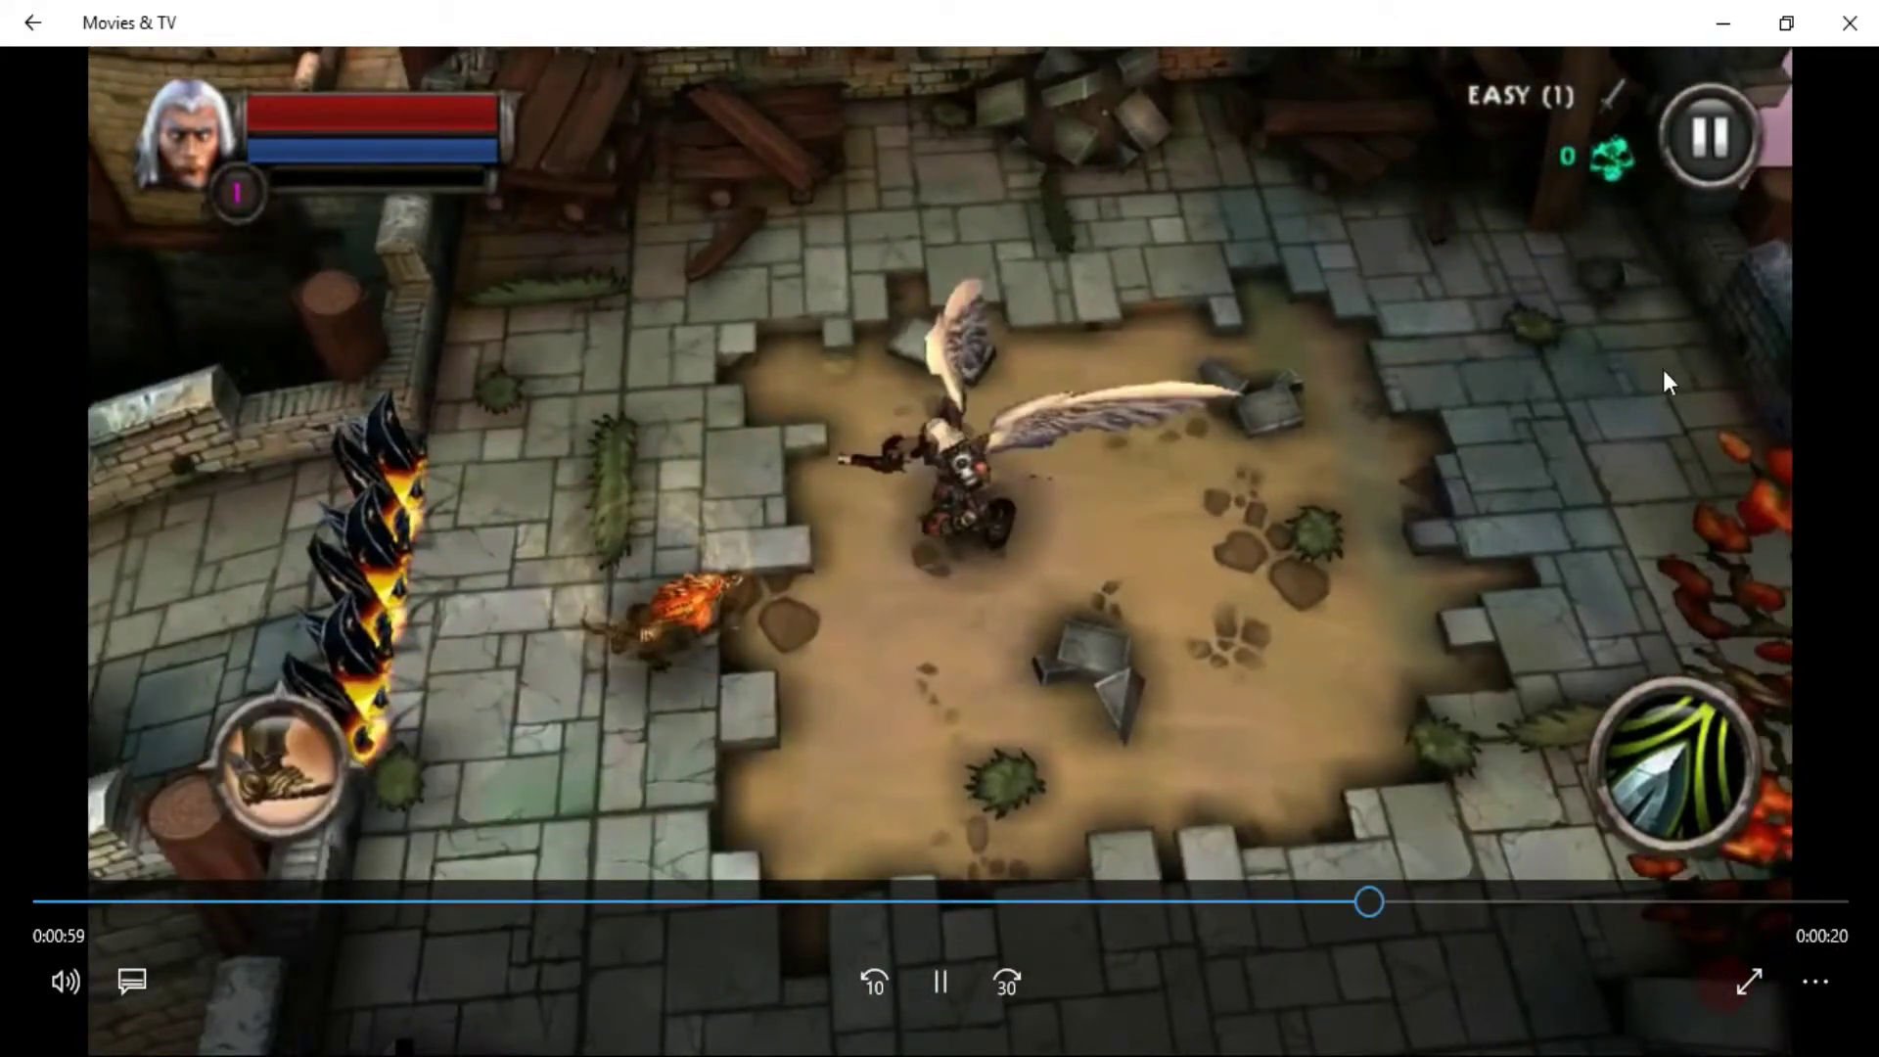
click(1849, 22)
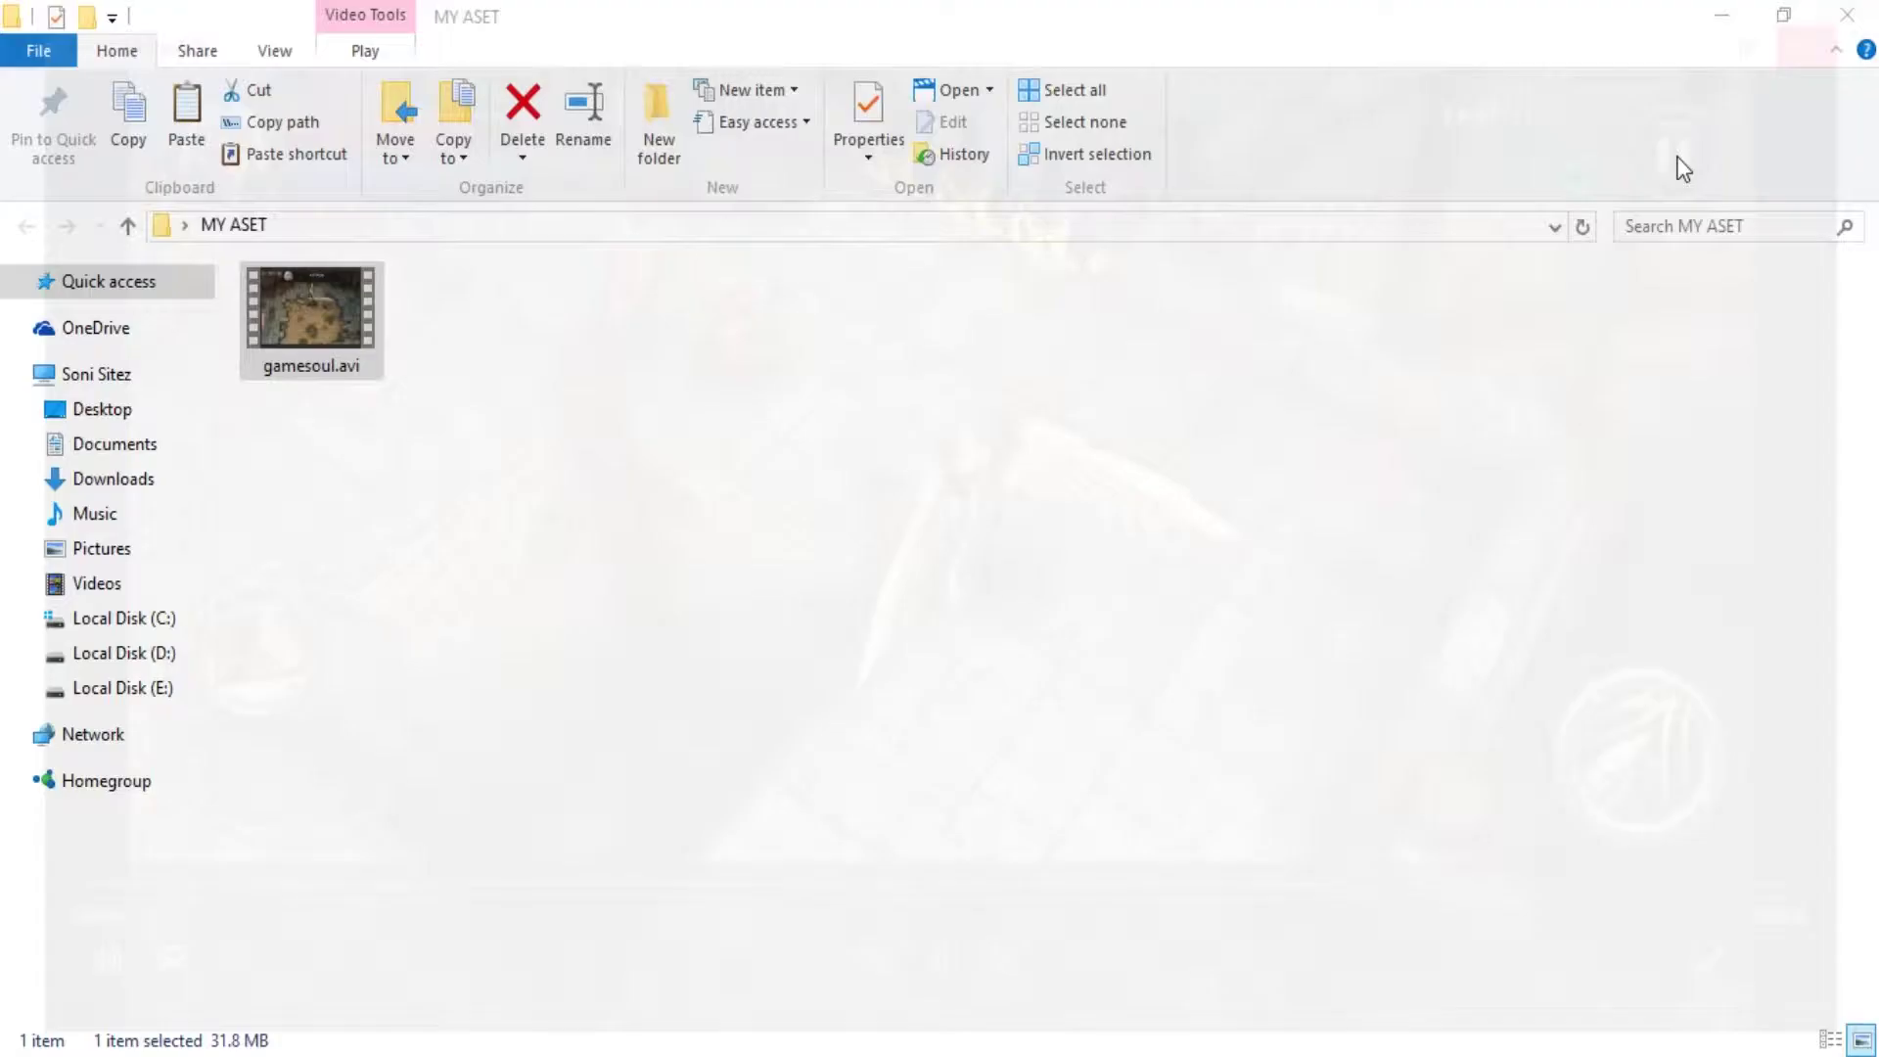
click(1846, 15)
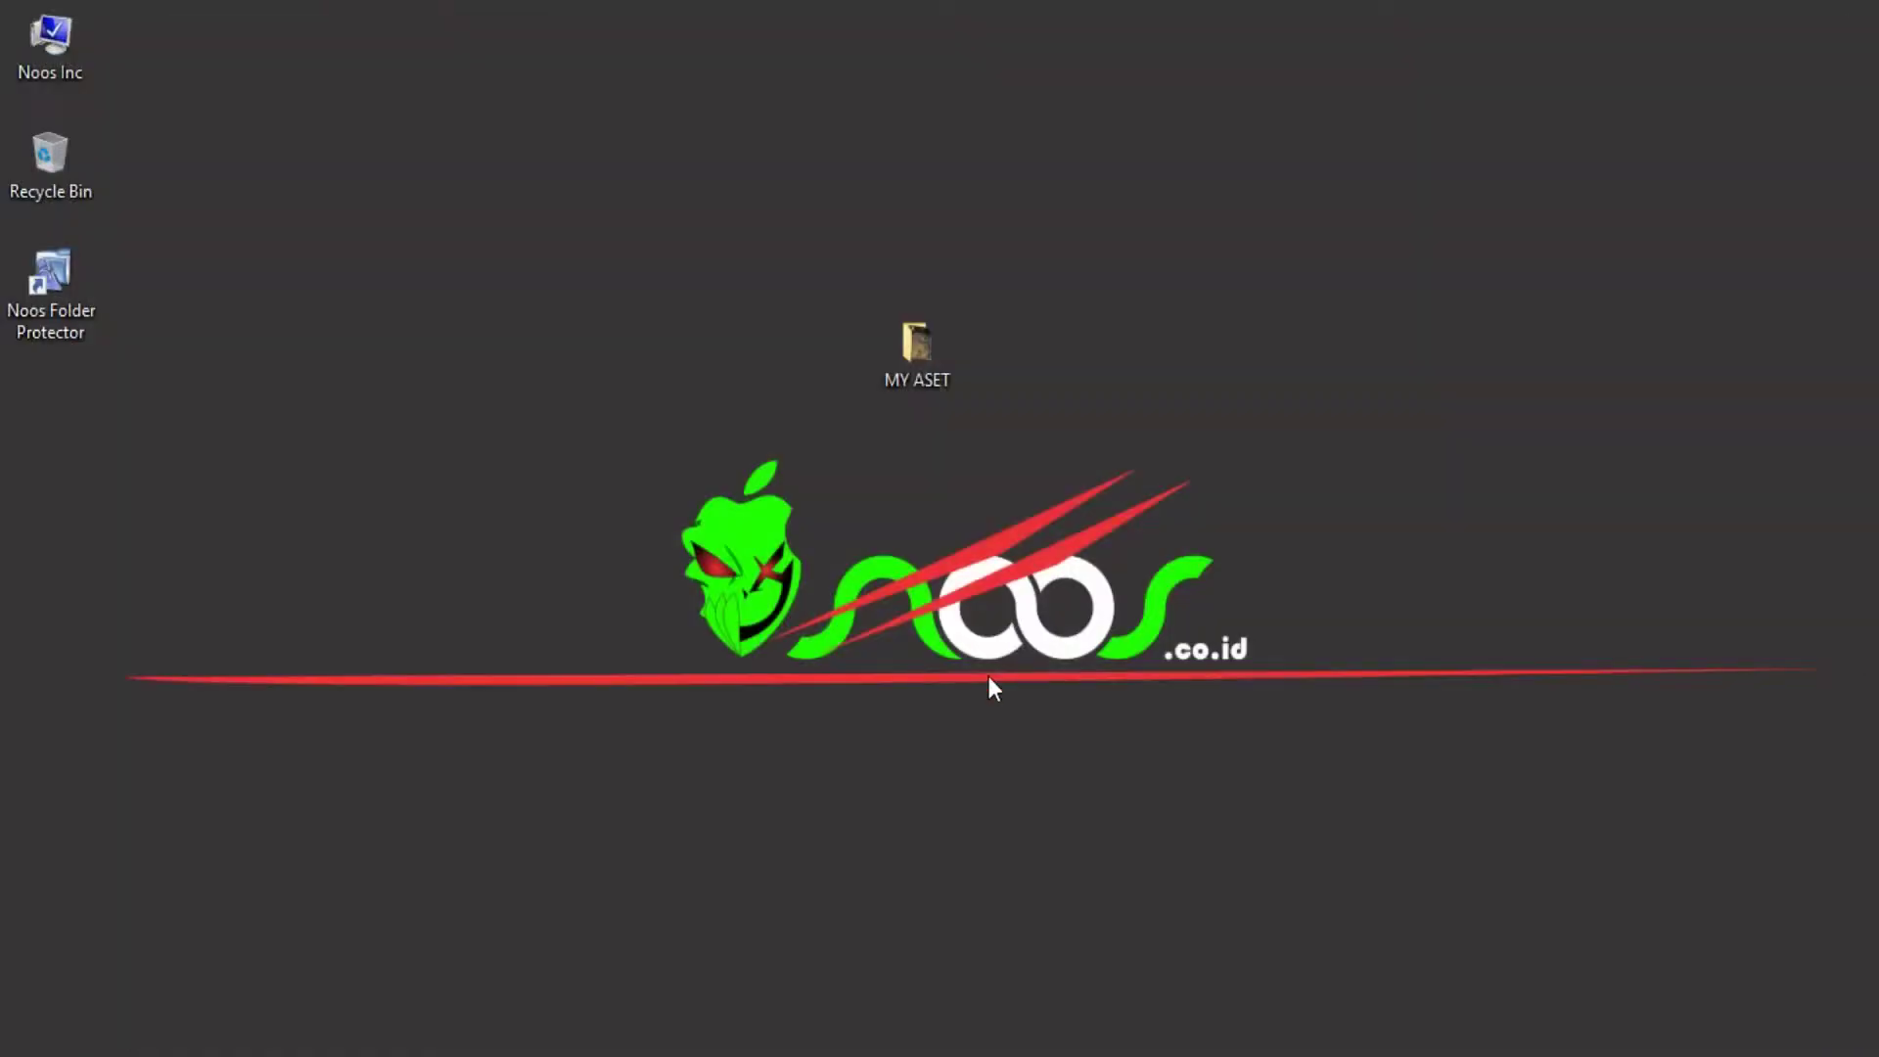
Switch to AVS Video Editor and import gamesoul.avi from the MY ASET folder into the current project.
click(977, 1026)
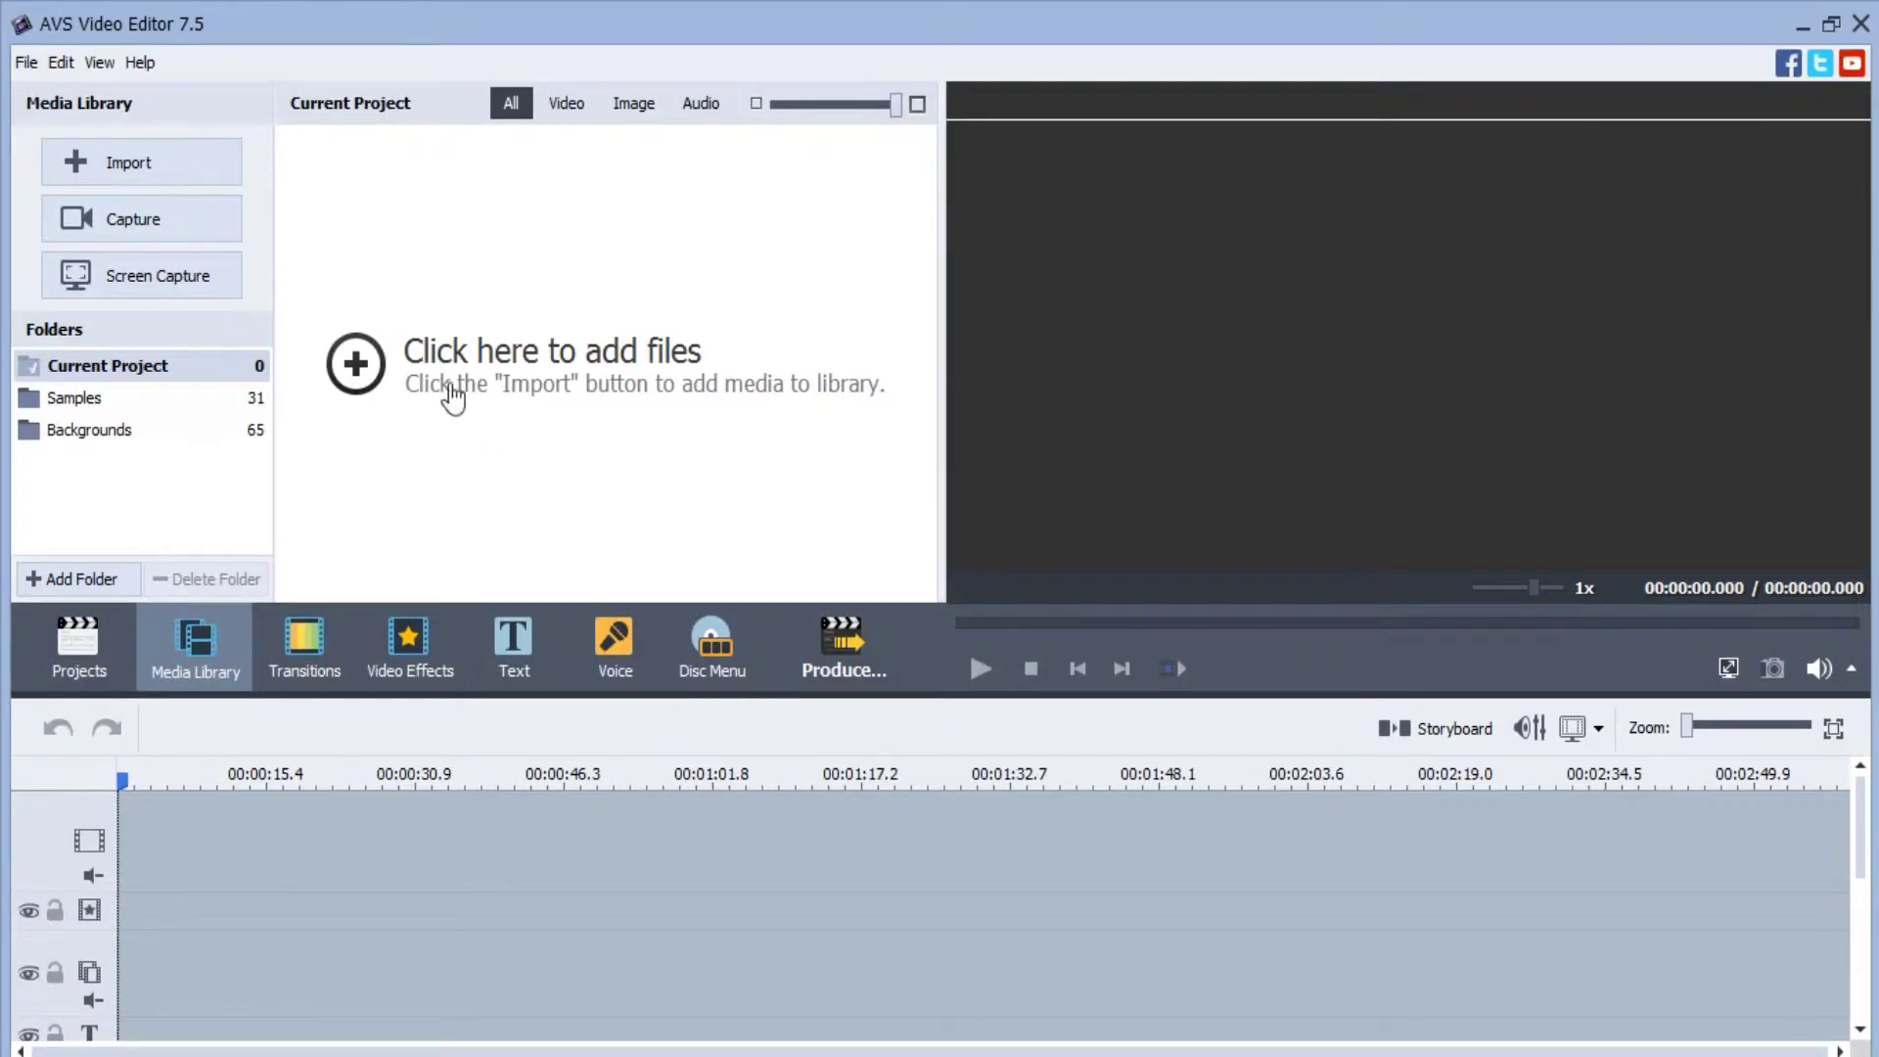
click(473, 354)
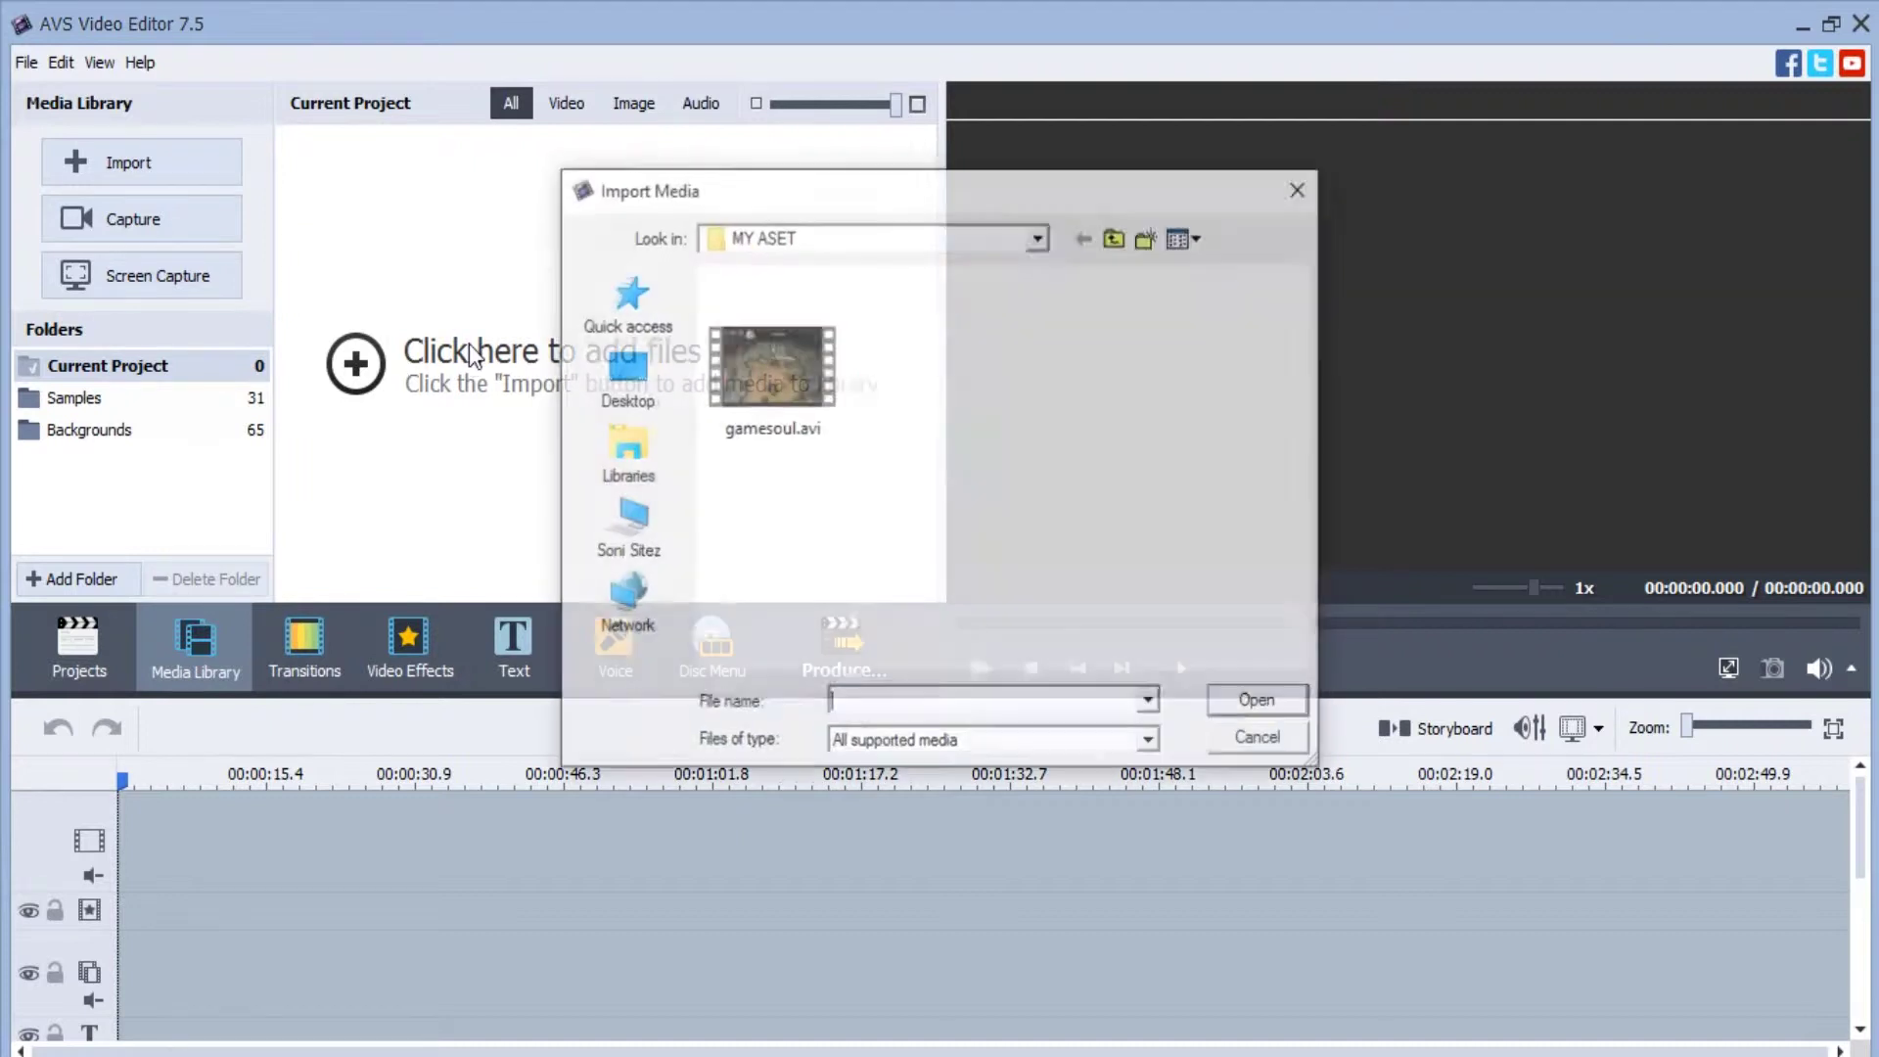
click(751, 376)
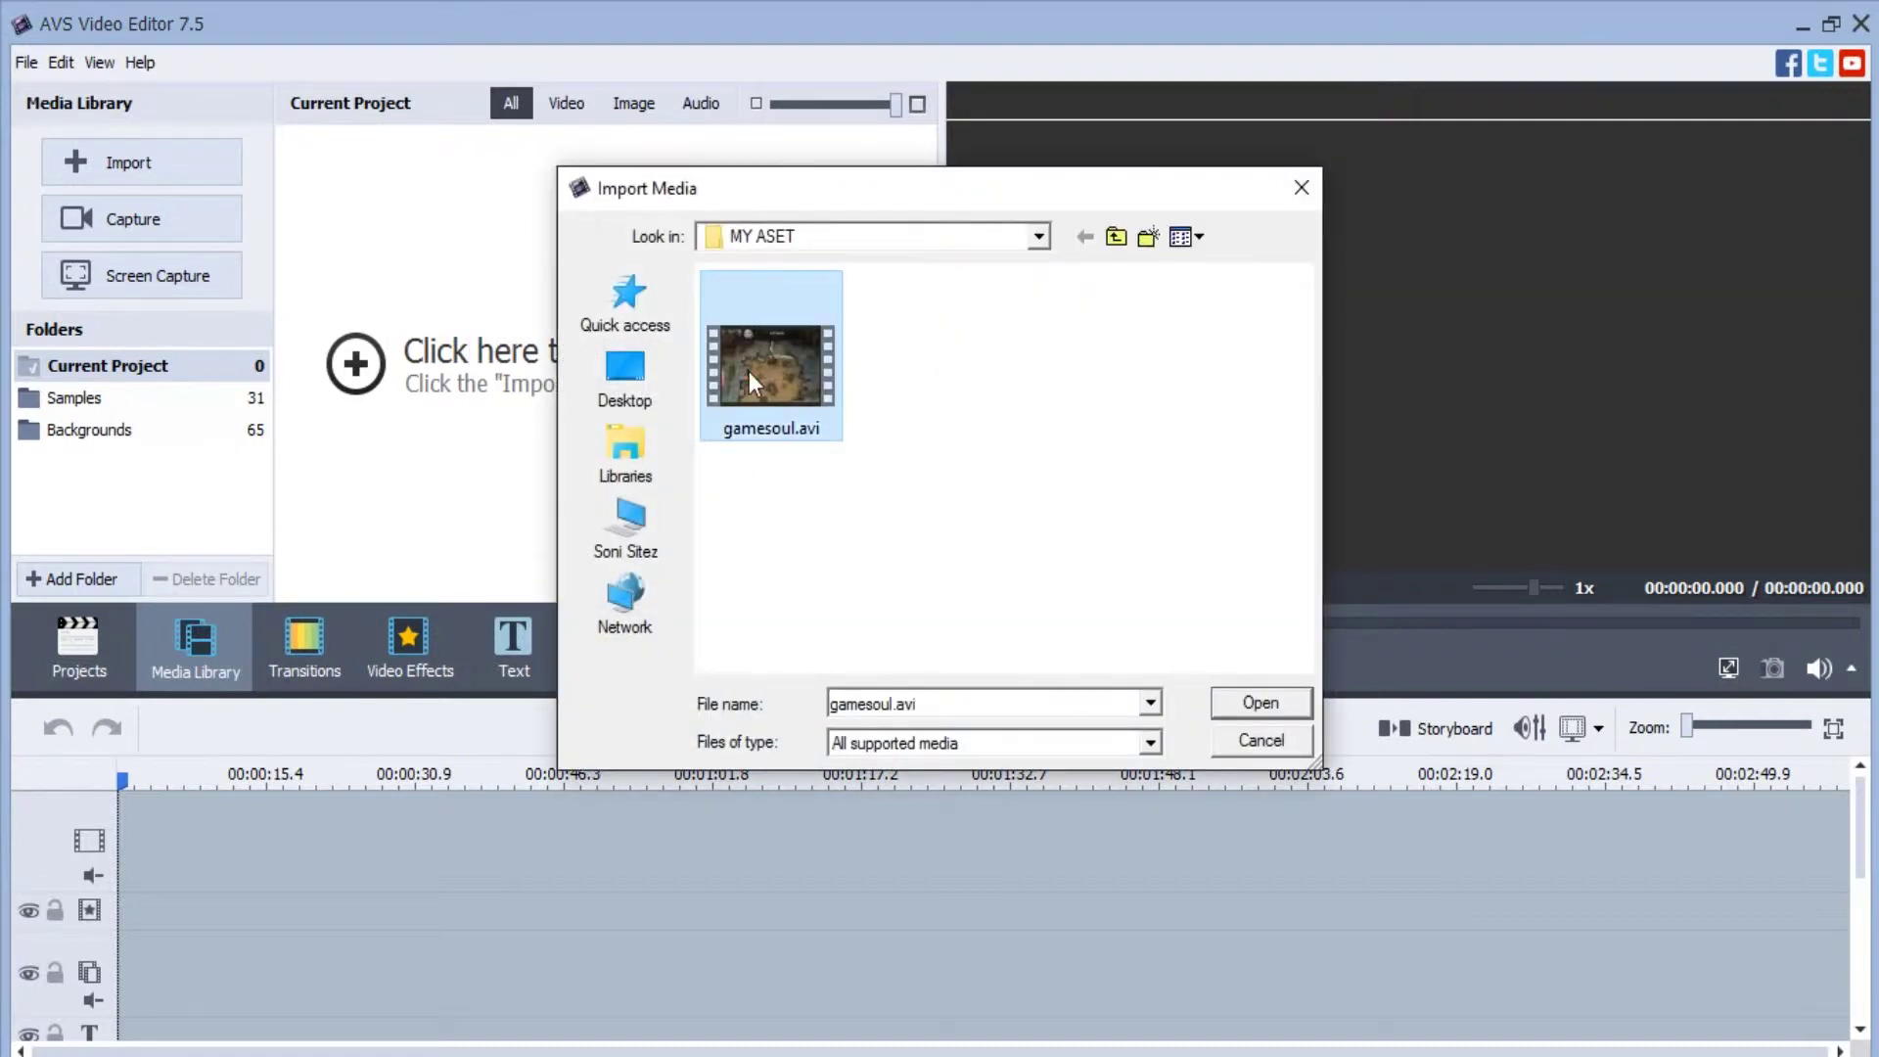
click(1260, 703)
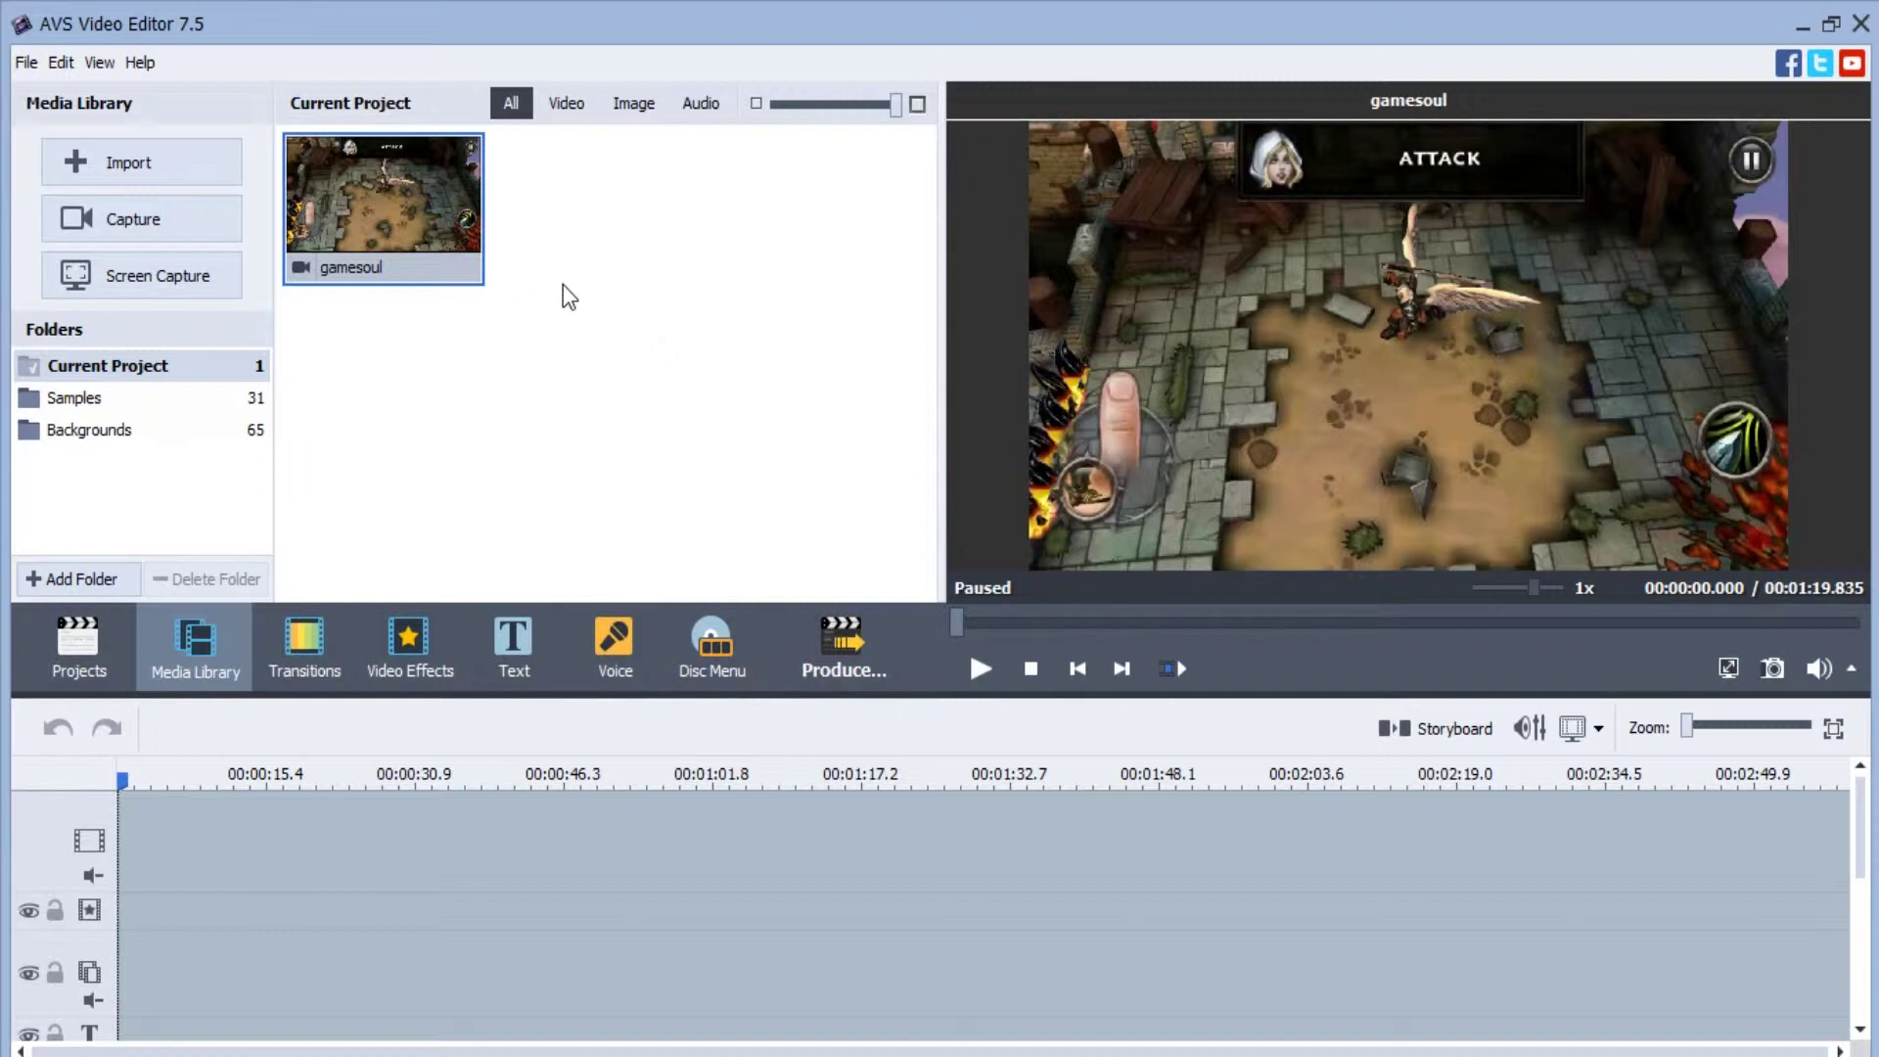
Start a Multi Trim of the gamesoul clip and keep a first scene from 00:00:00.000 to 00:00:11.699.
right_click(372, 192)
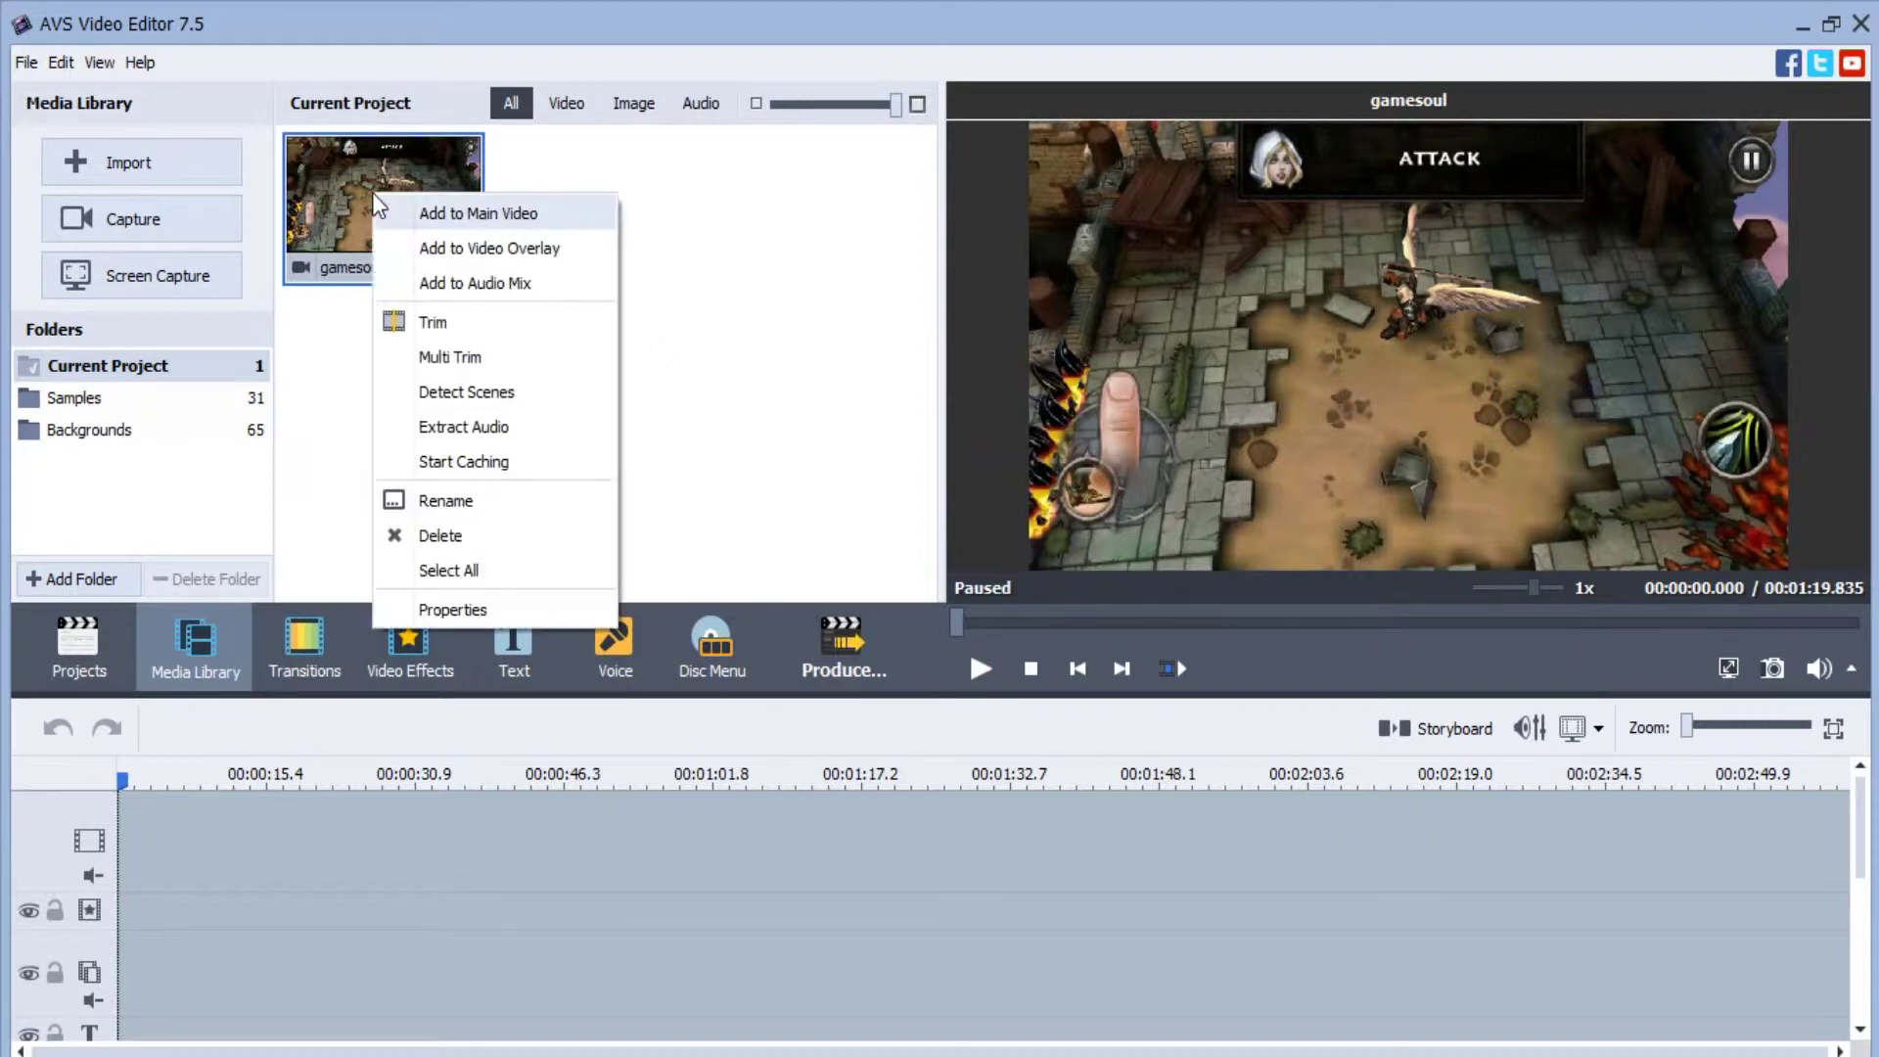
click(451, 357)
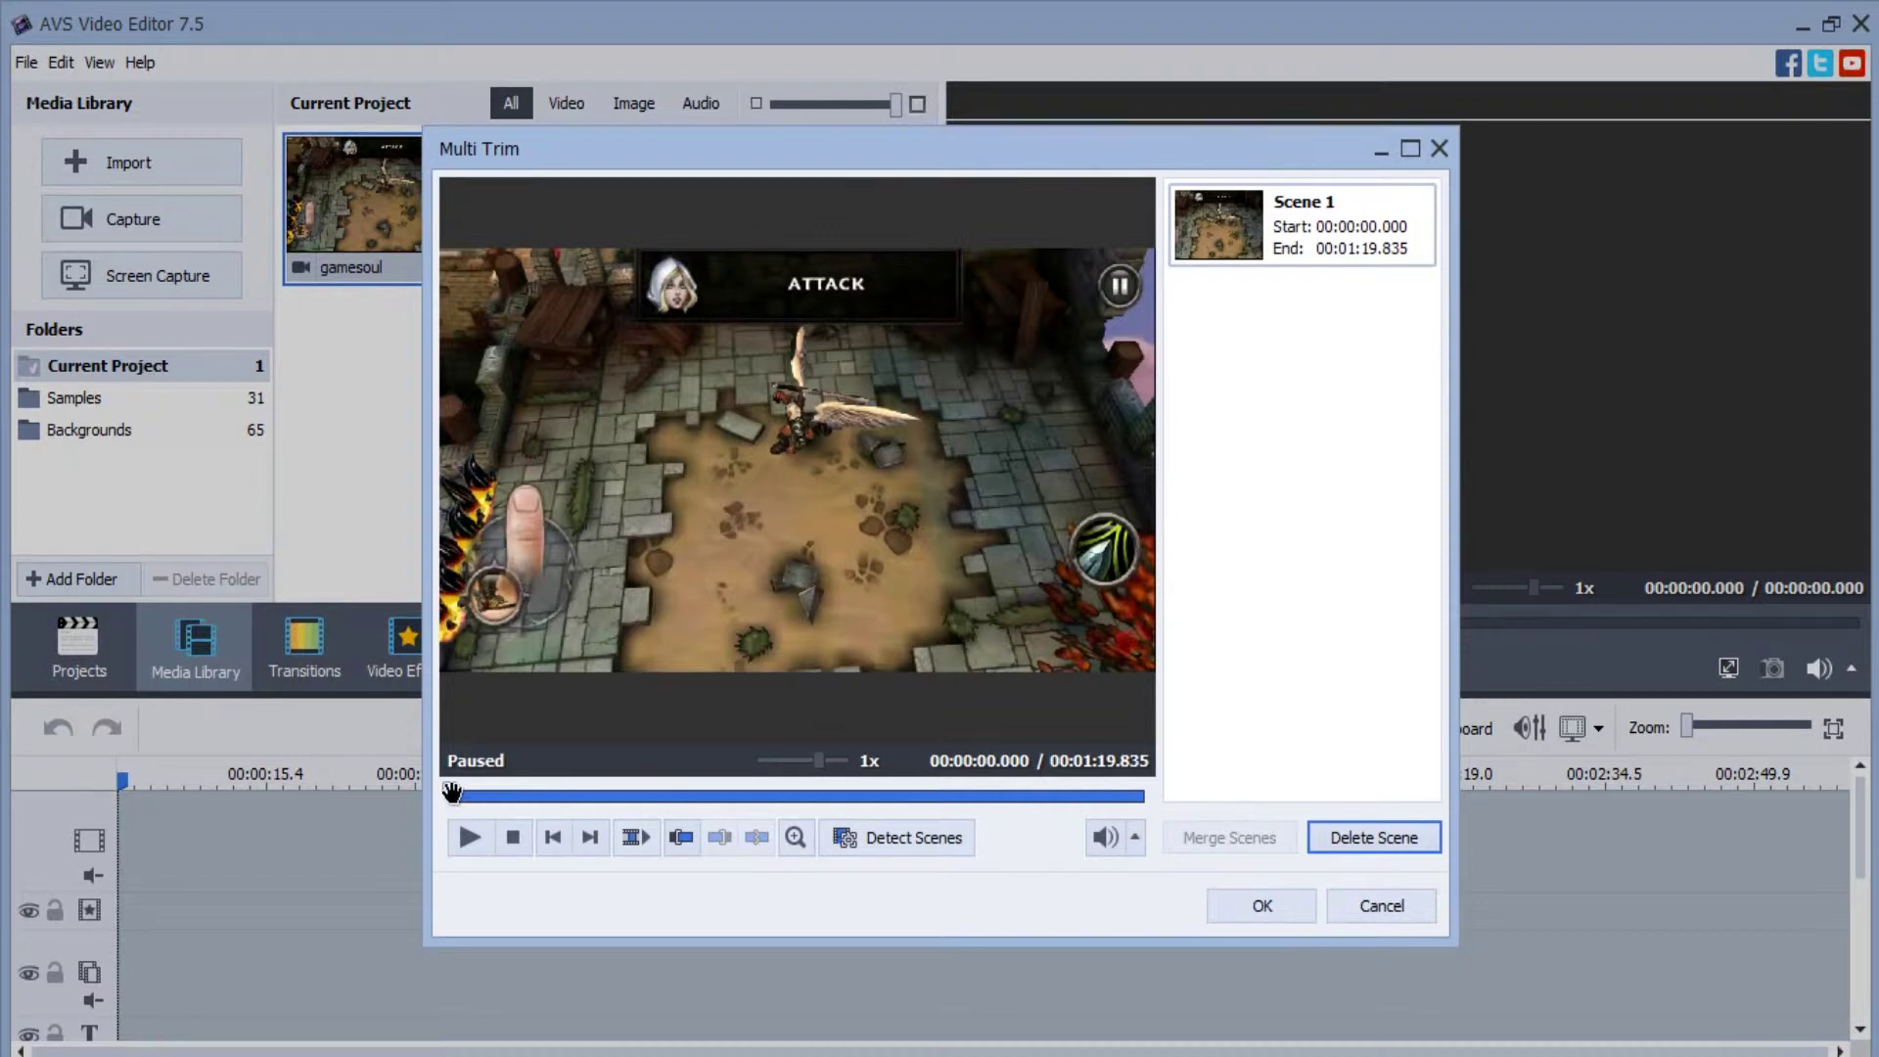
click(681, 836)
drag(450, 789, 552, 789)
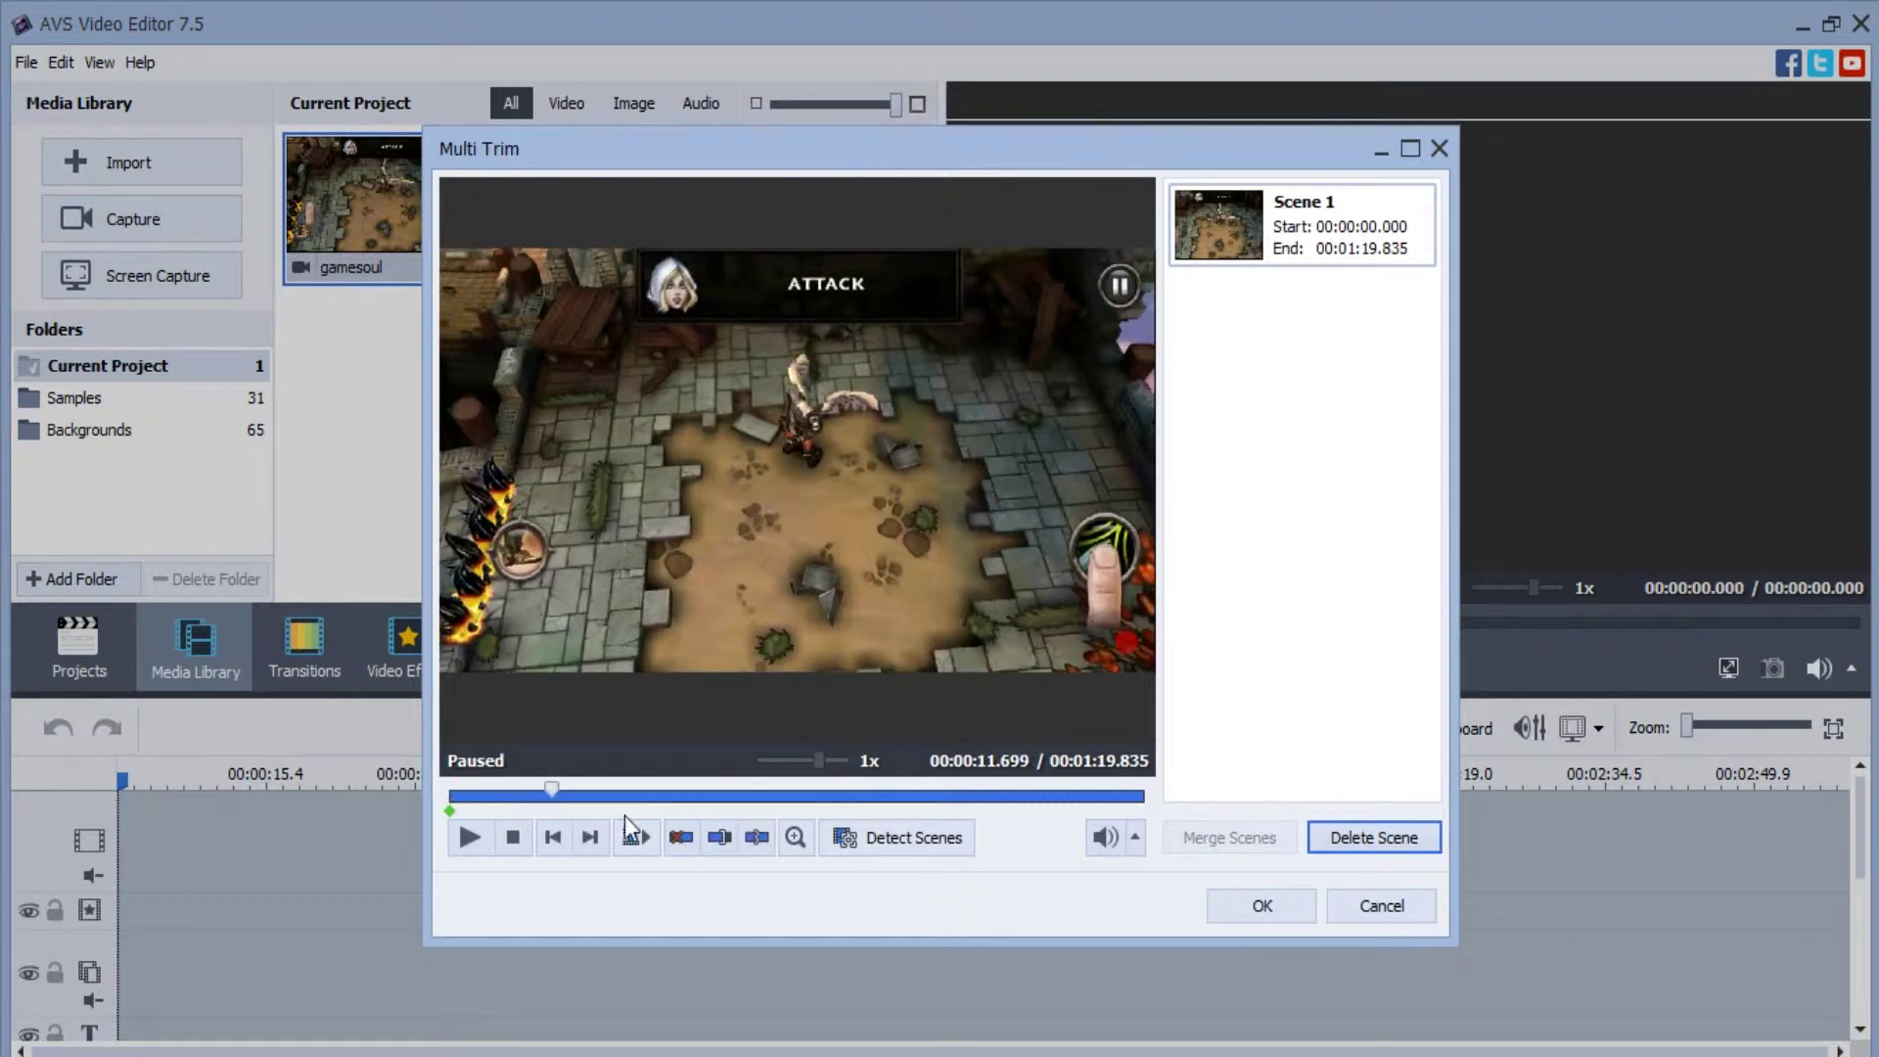
click(719, 837)
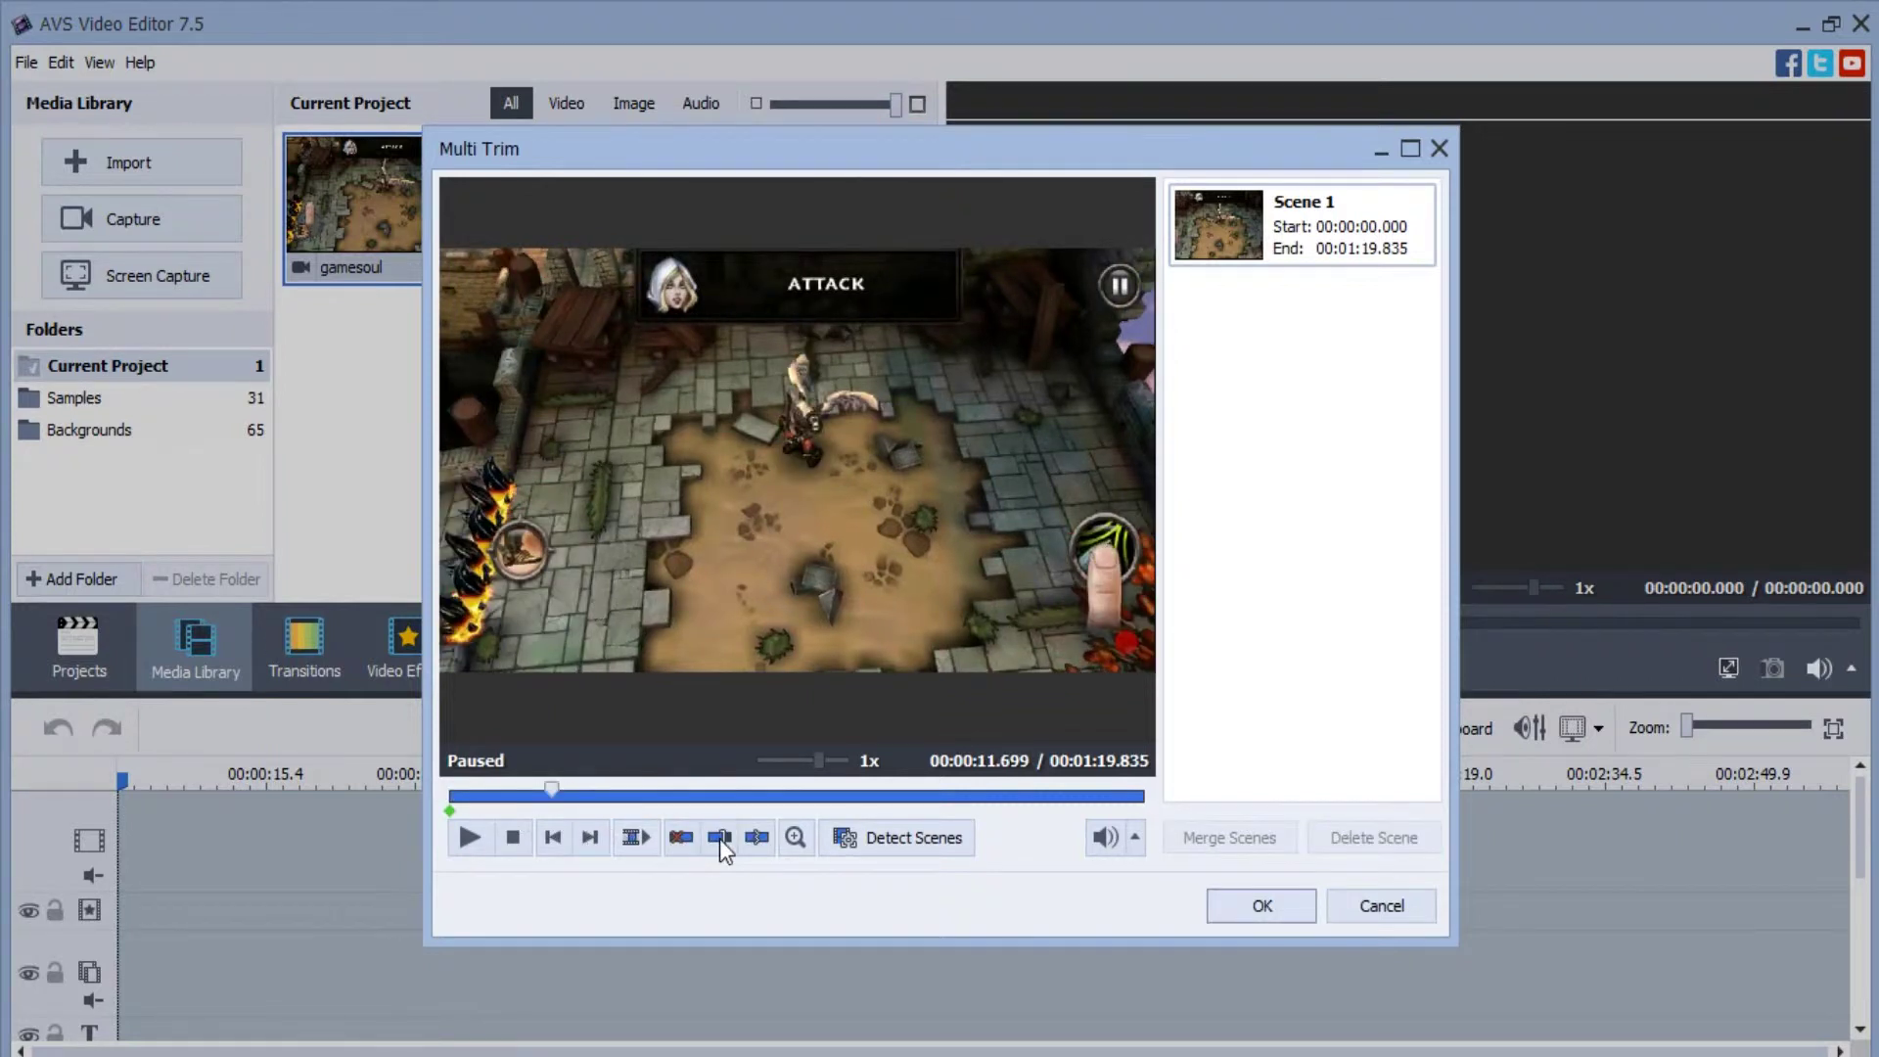
click(719, 838)
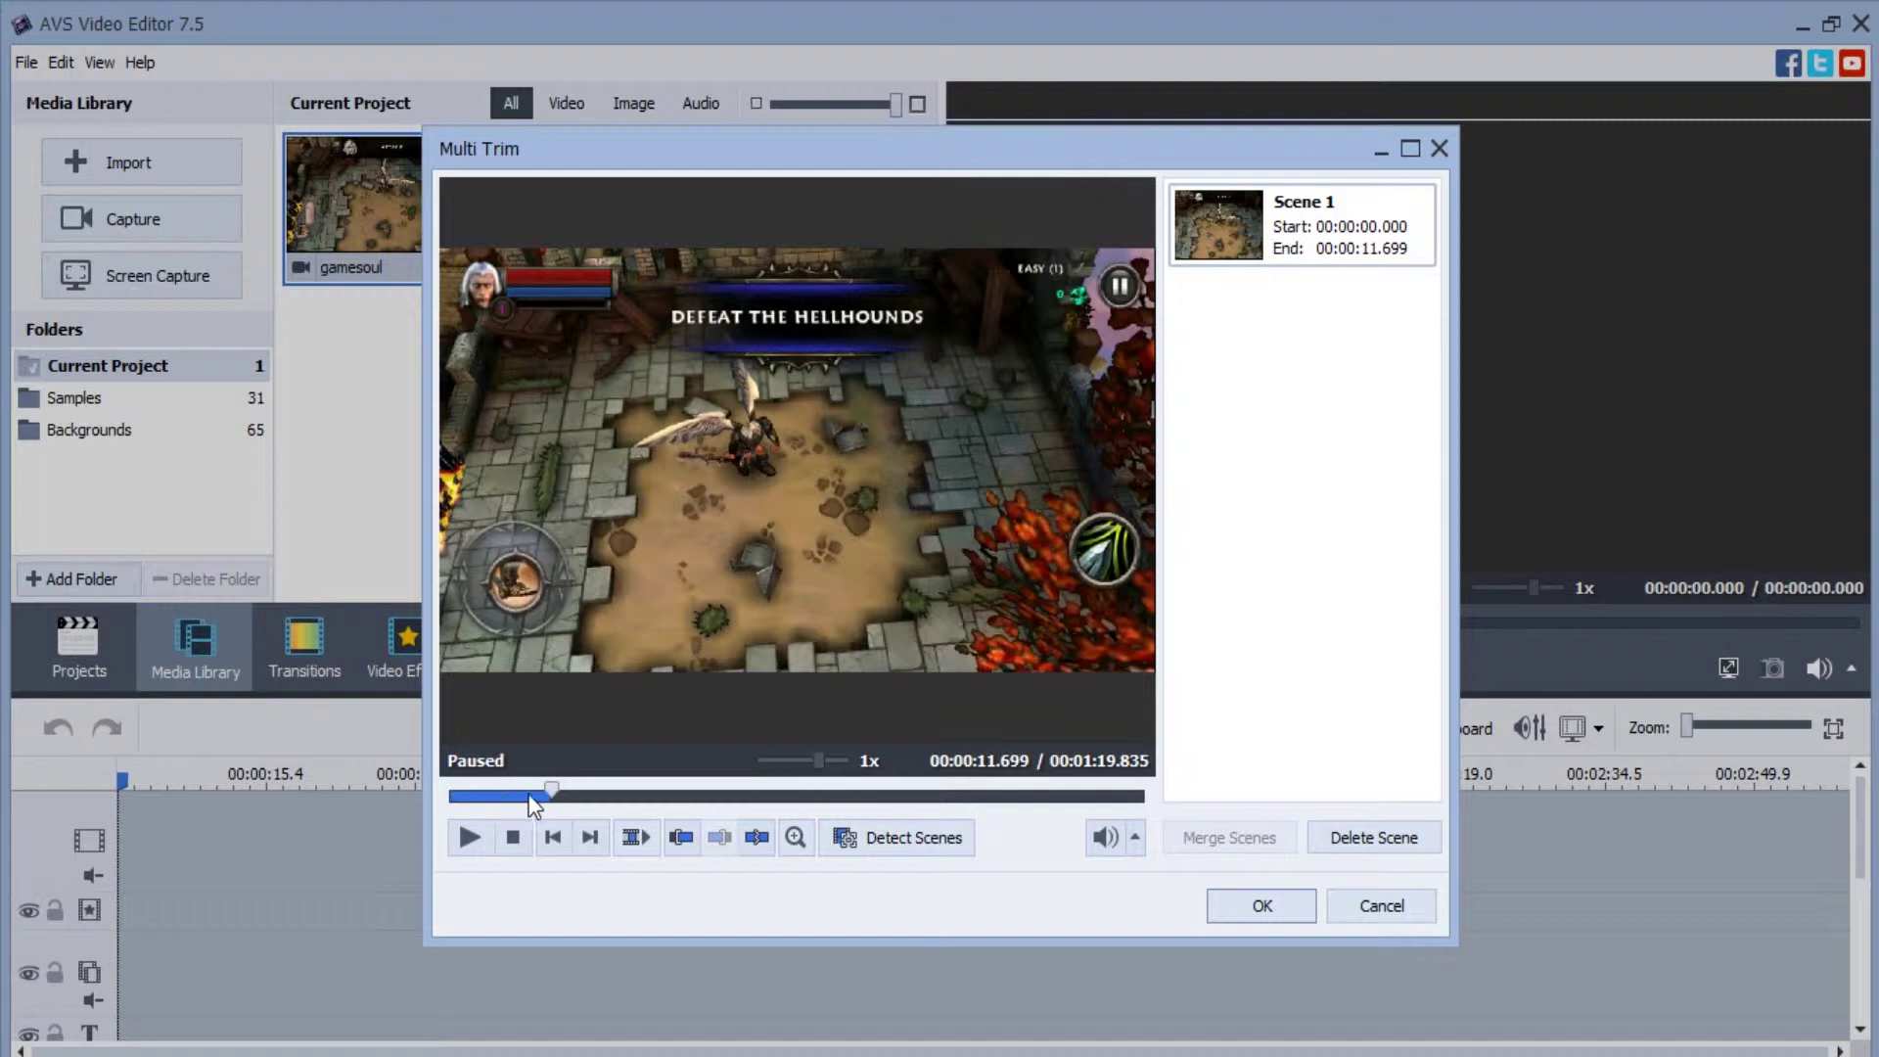
Keep a second scene from 00:00:24.188 to 00:00:35.570 and apply the multi-trim.
drag(558, 789, 762, 801)
click(682, 838)
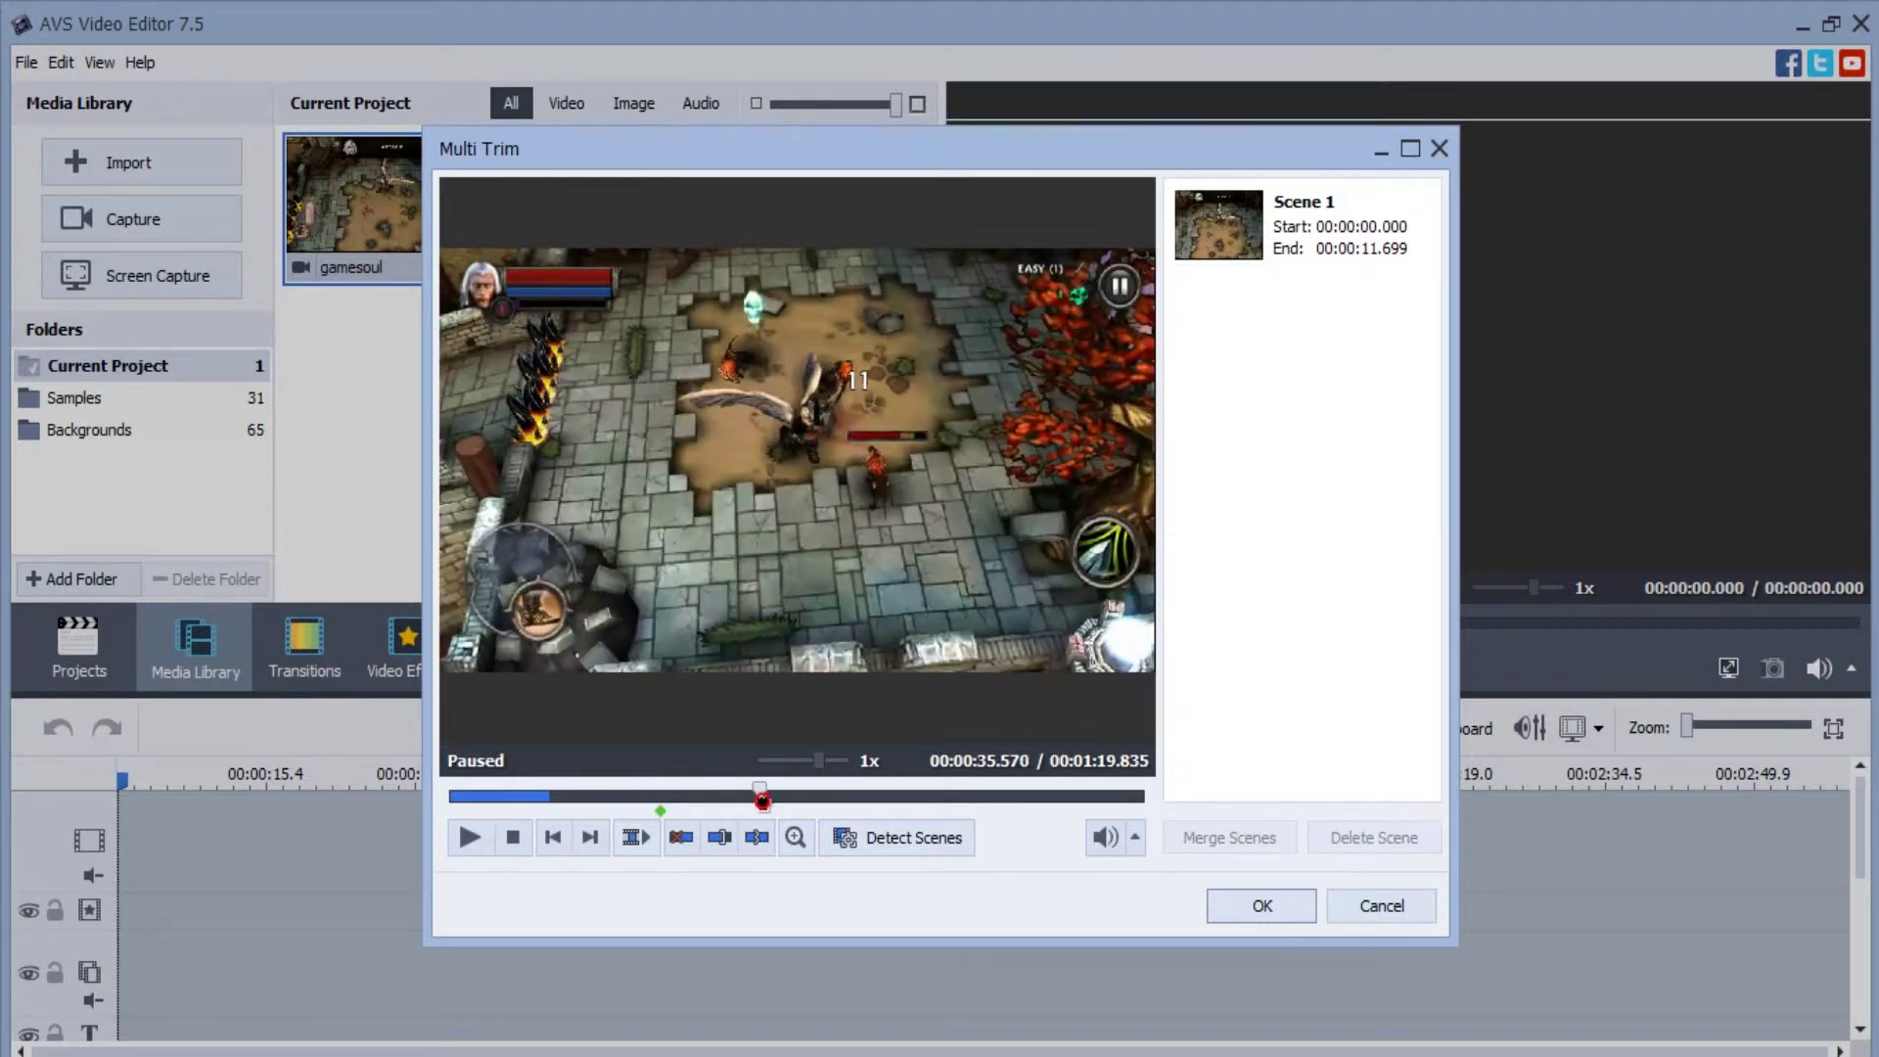
click(722, 838)
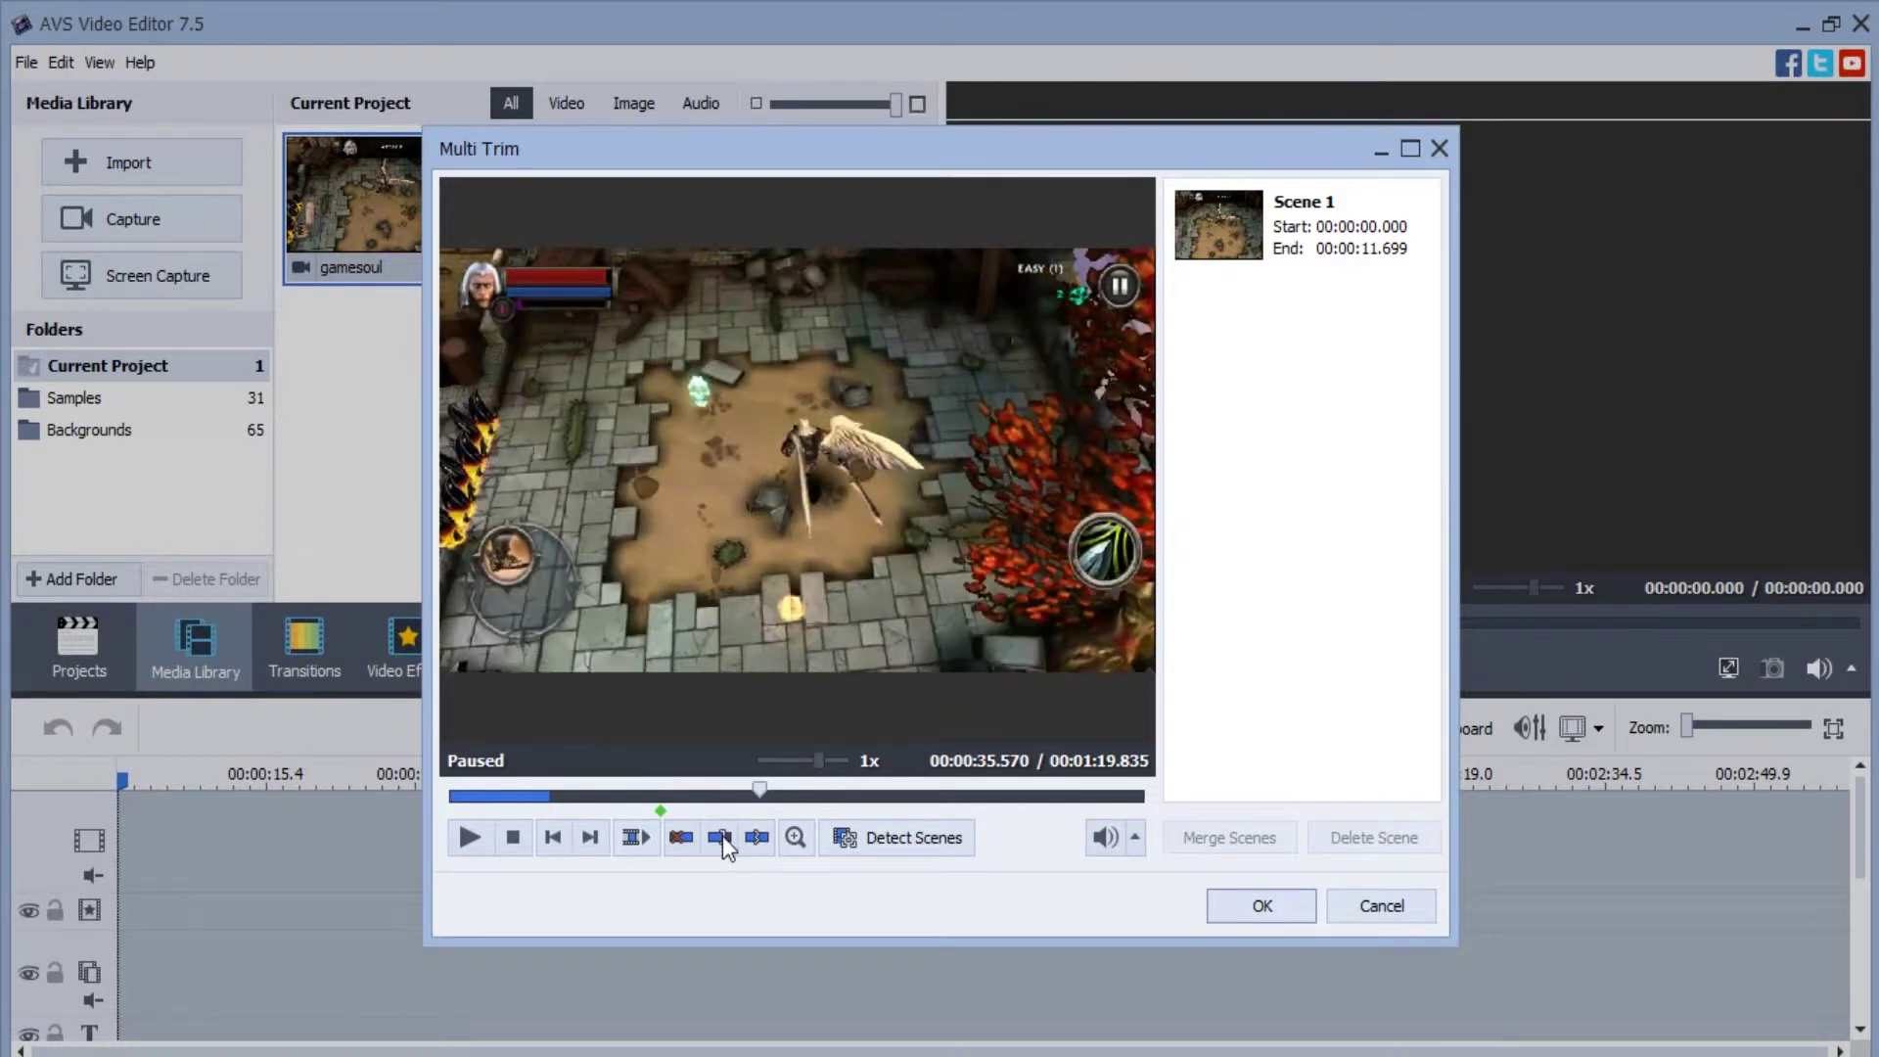
click(722, 835)
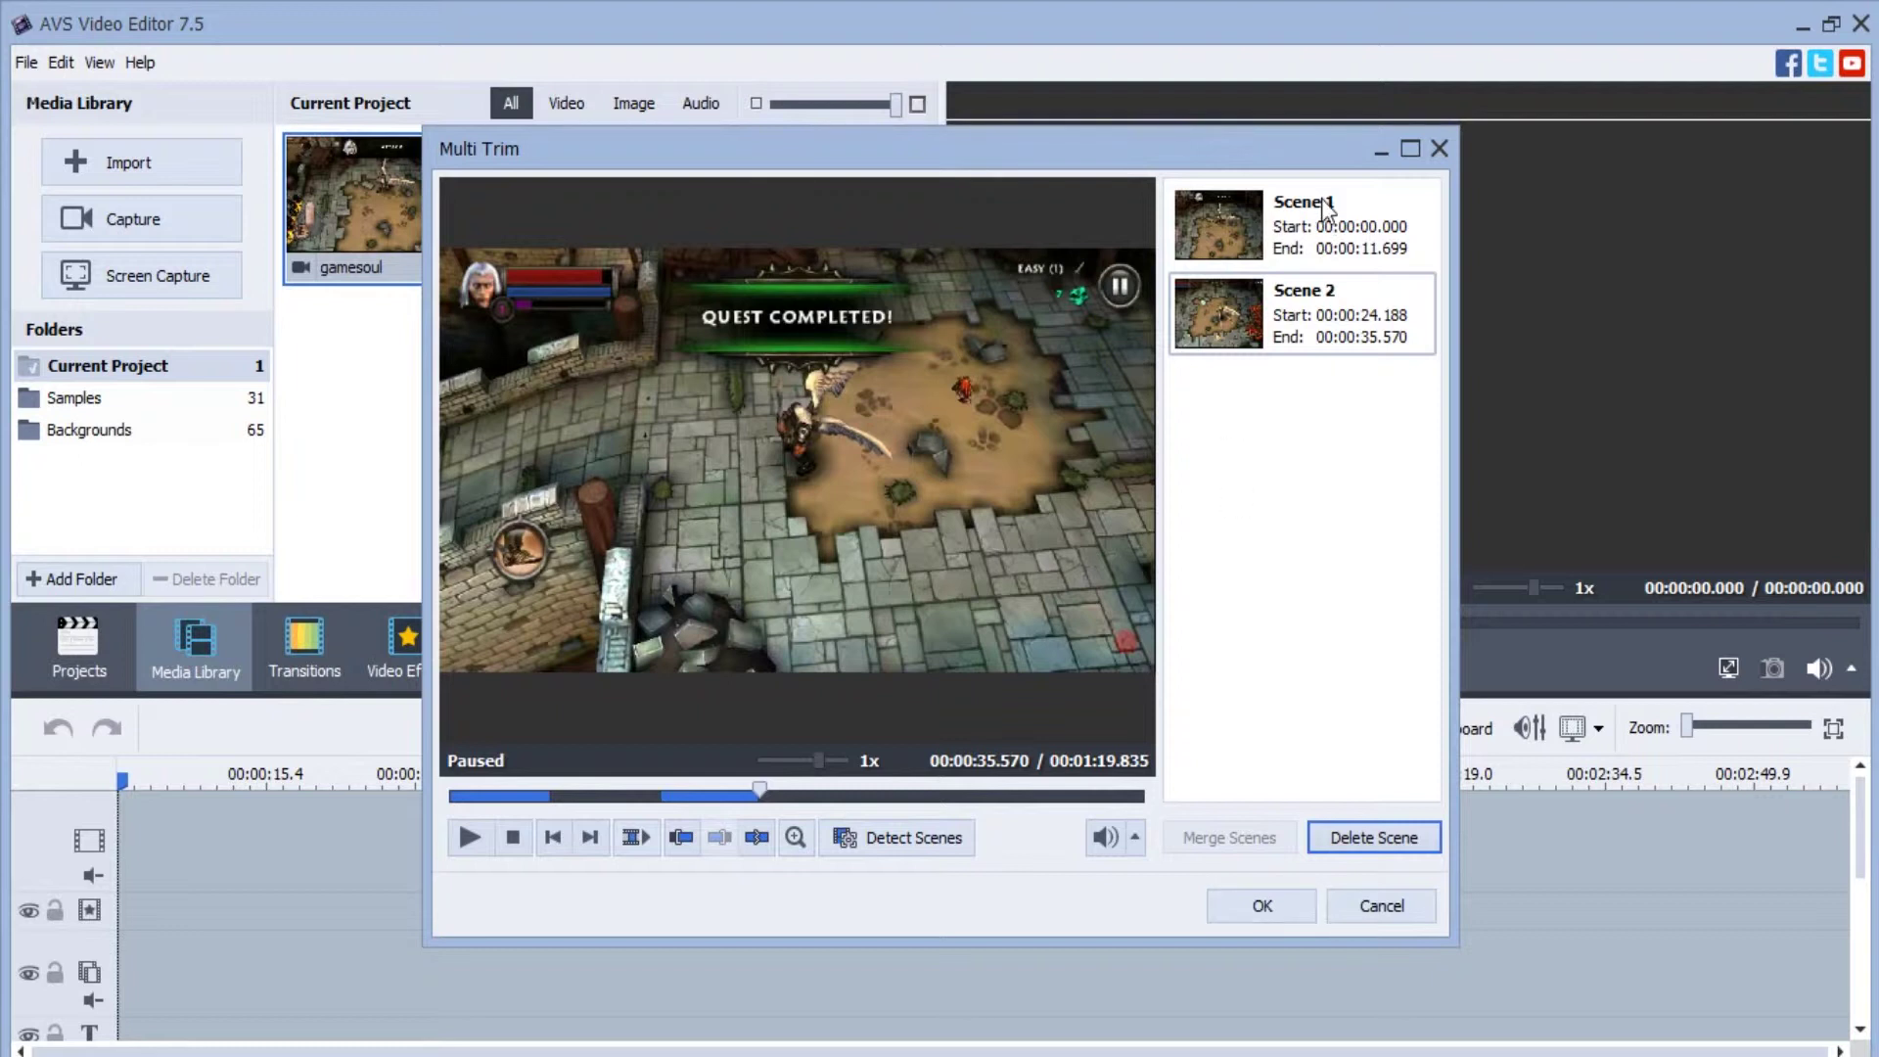
click(1281, 902)
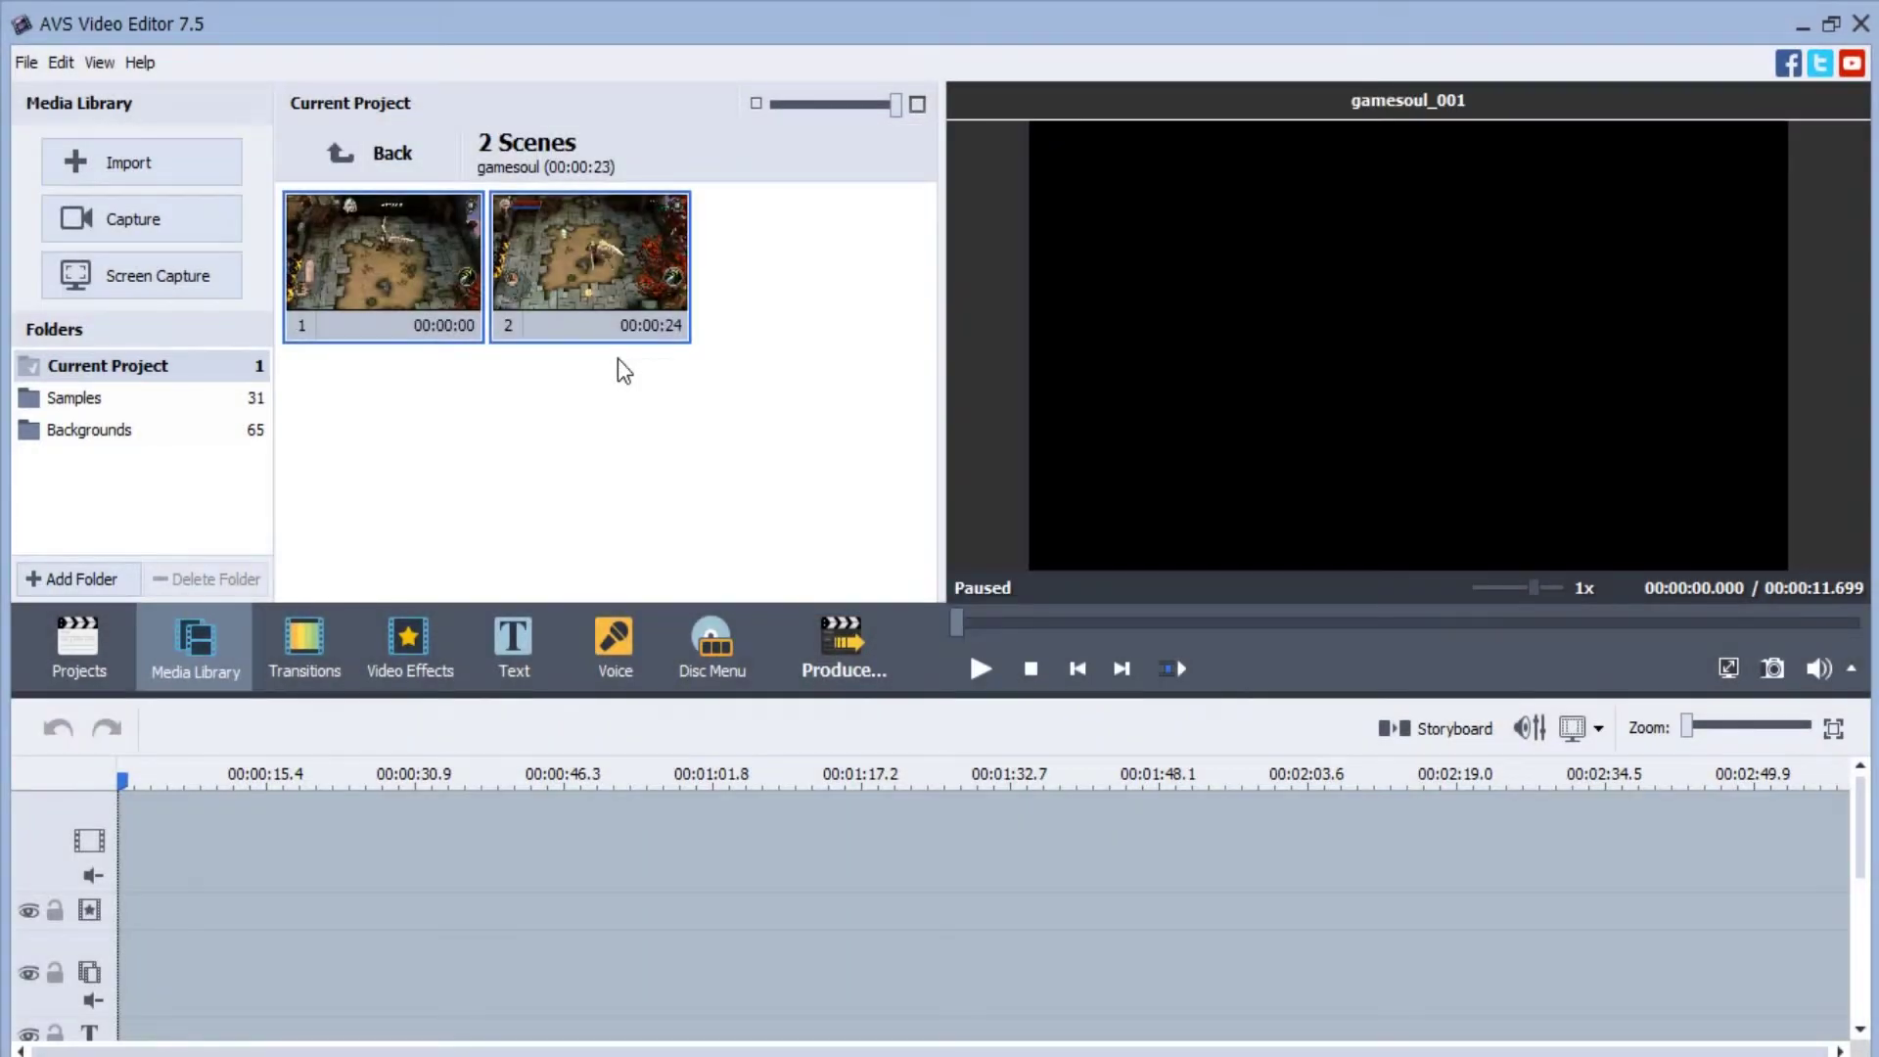
Place Scene 1 and Scene 2 consecutively on the main video line, matching the project's aspect ratio to the first file.
click(540, 278)
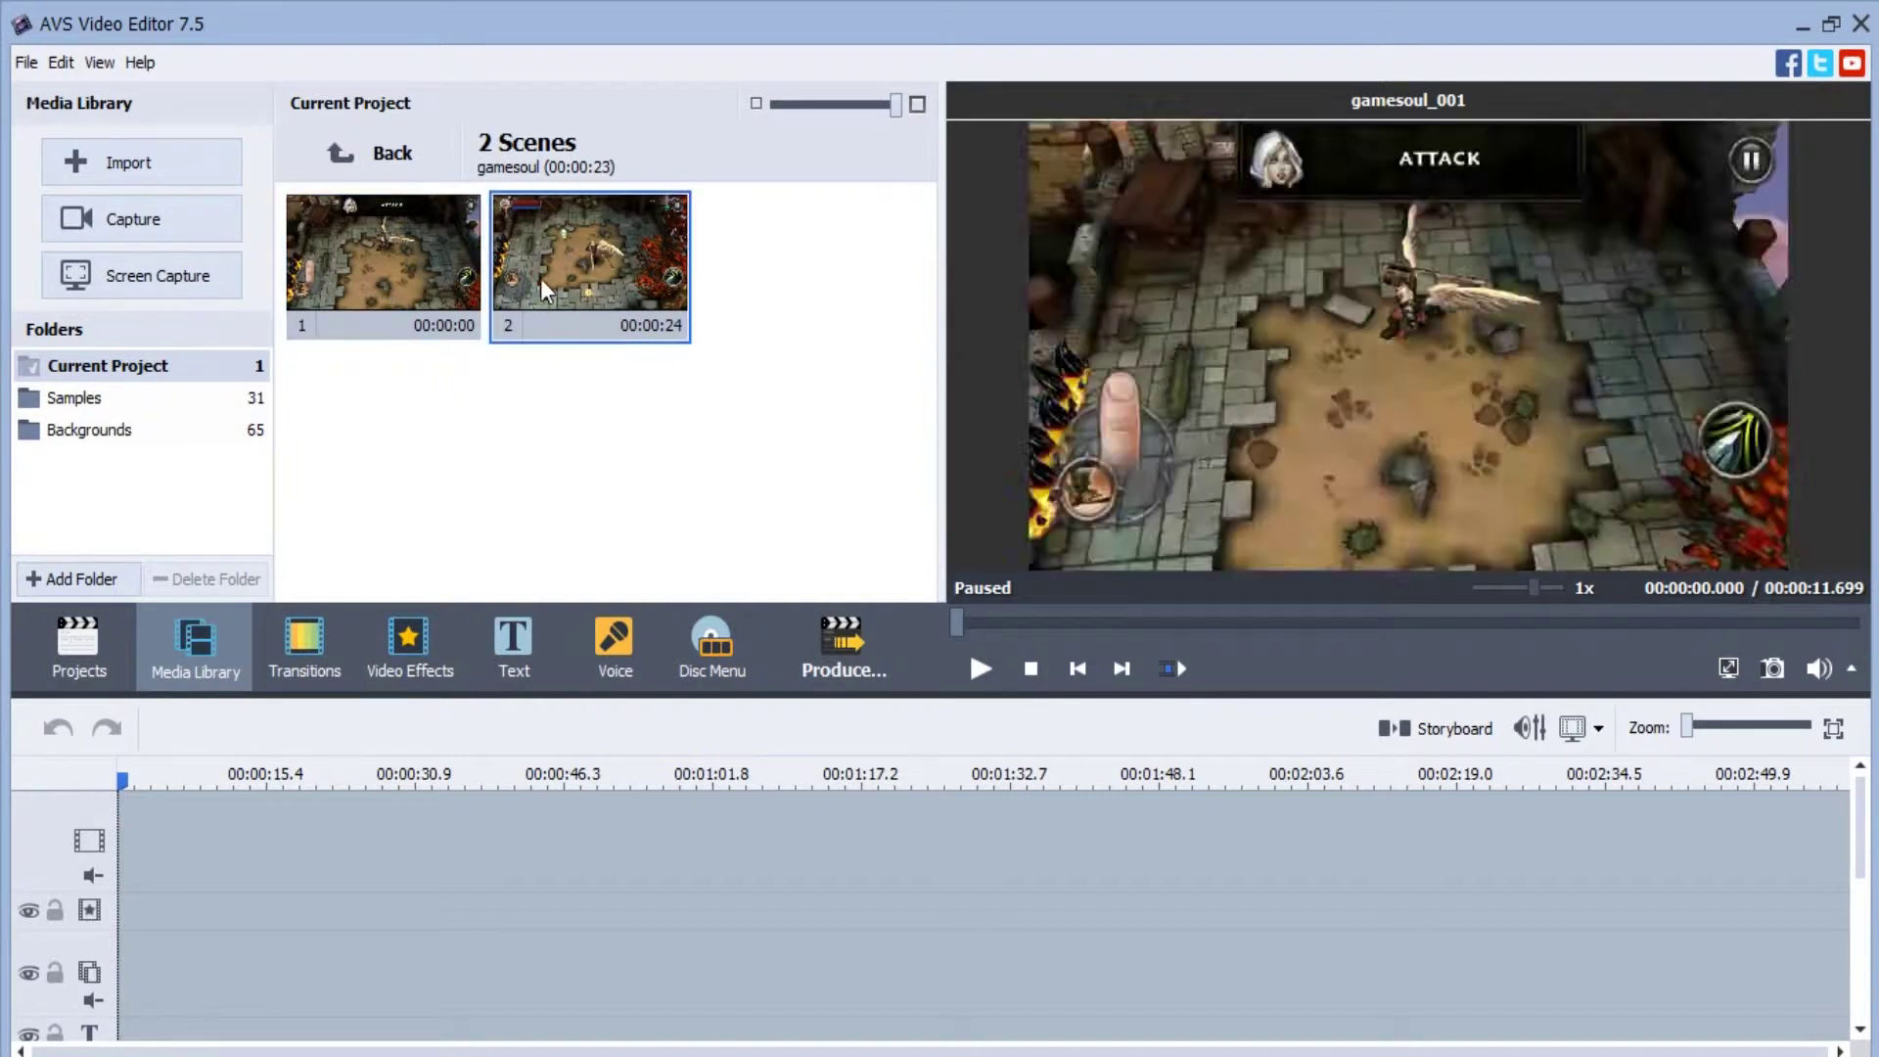
click(379, 262)
drag(381, 243, 172, 841)
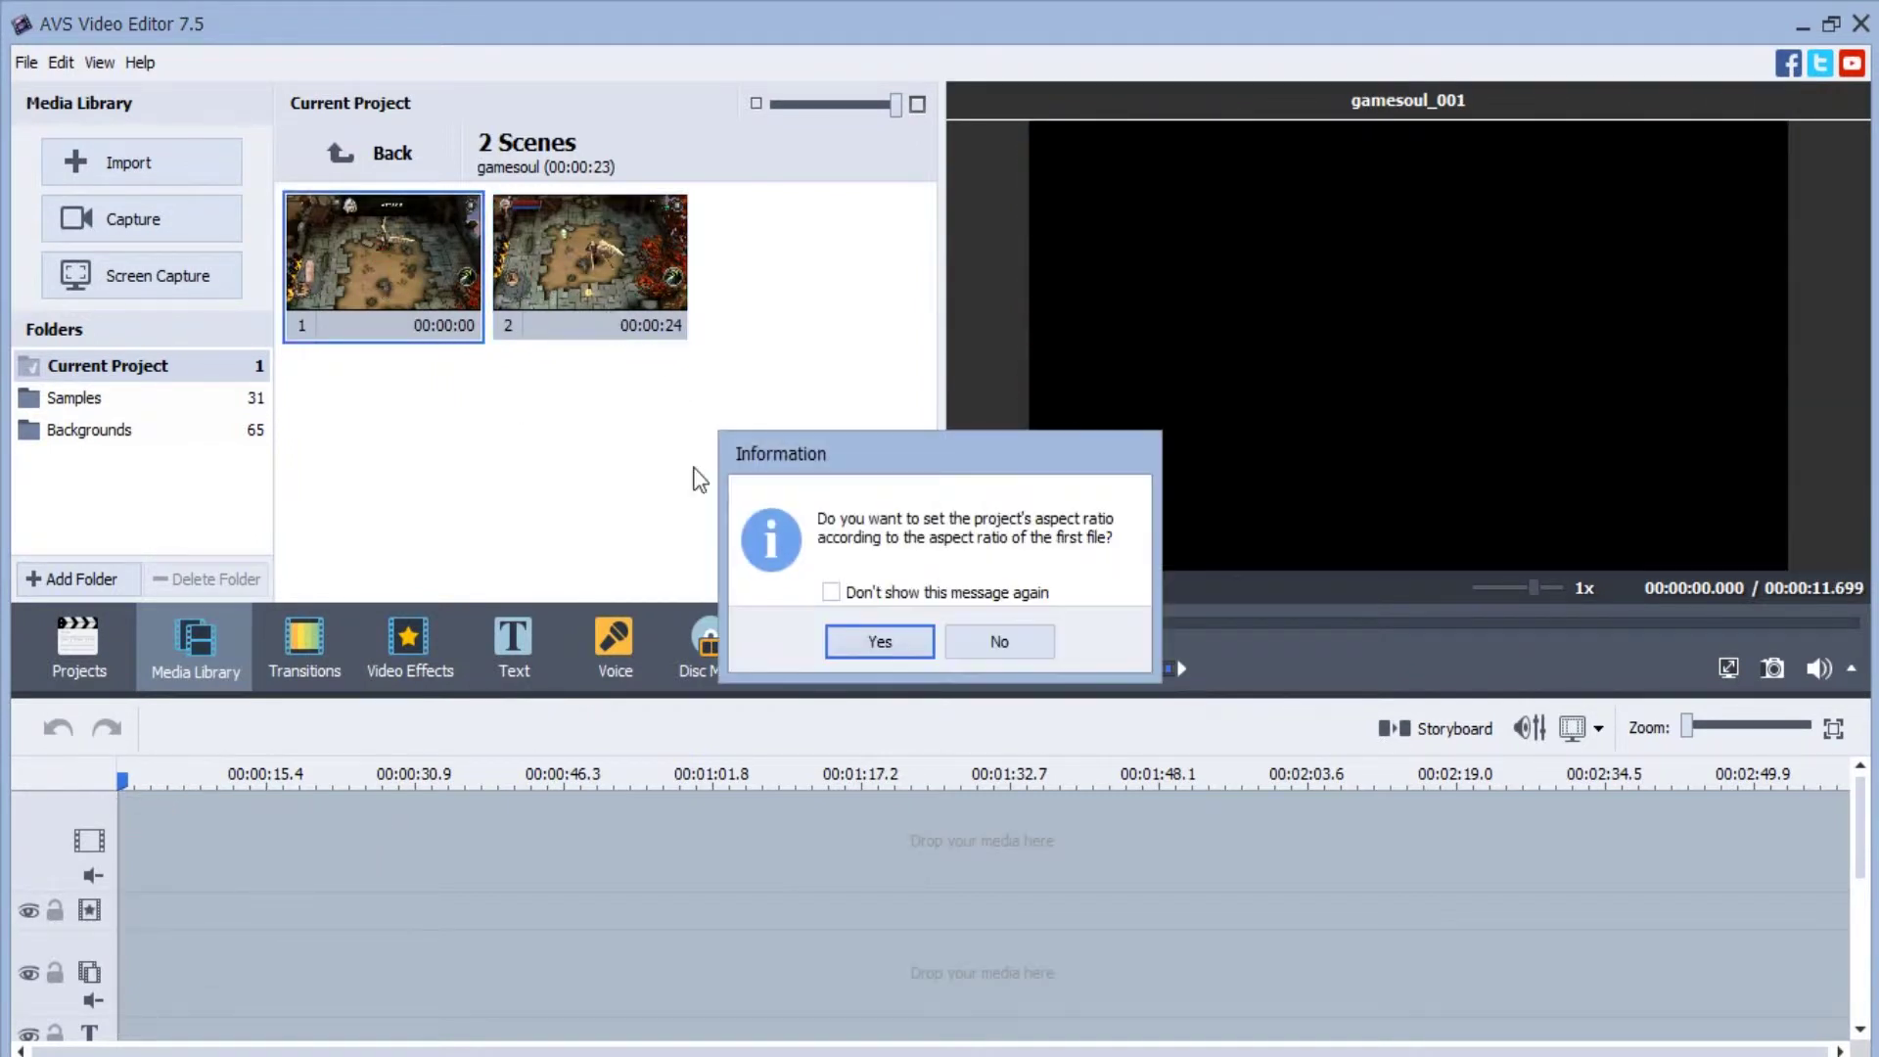
click(861, 641)
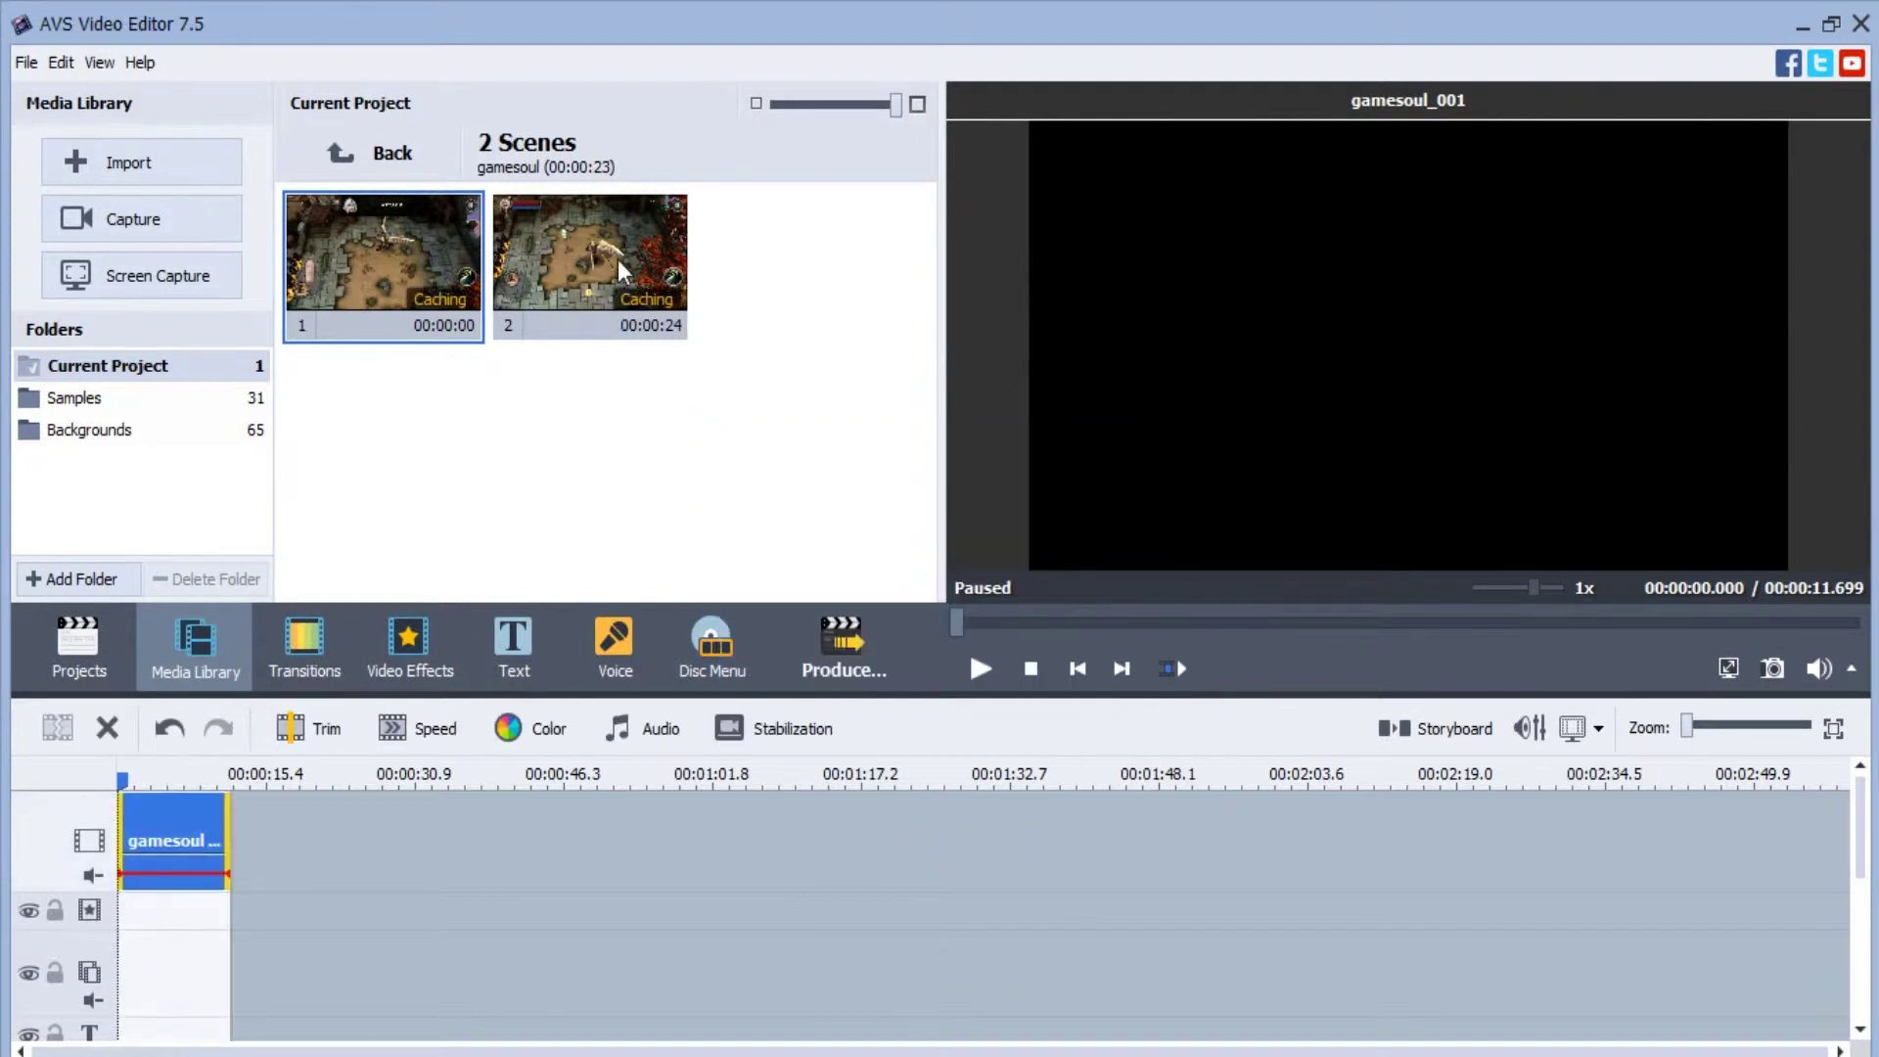
drag(622, 270, 296, 829)
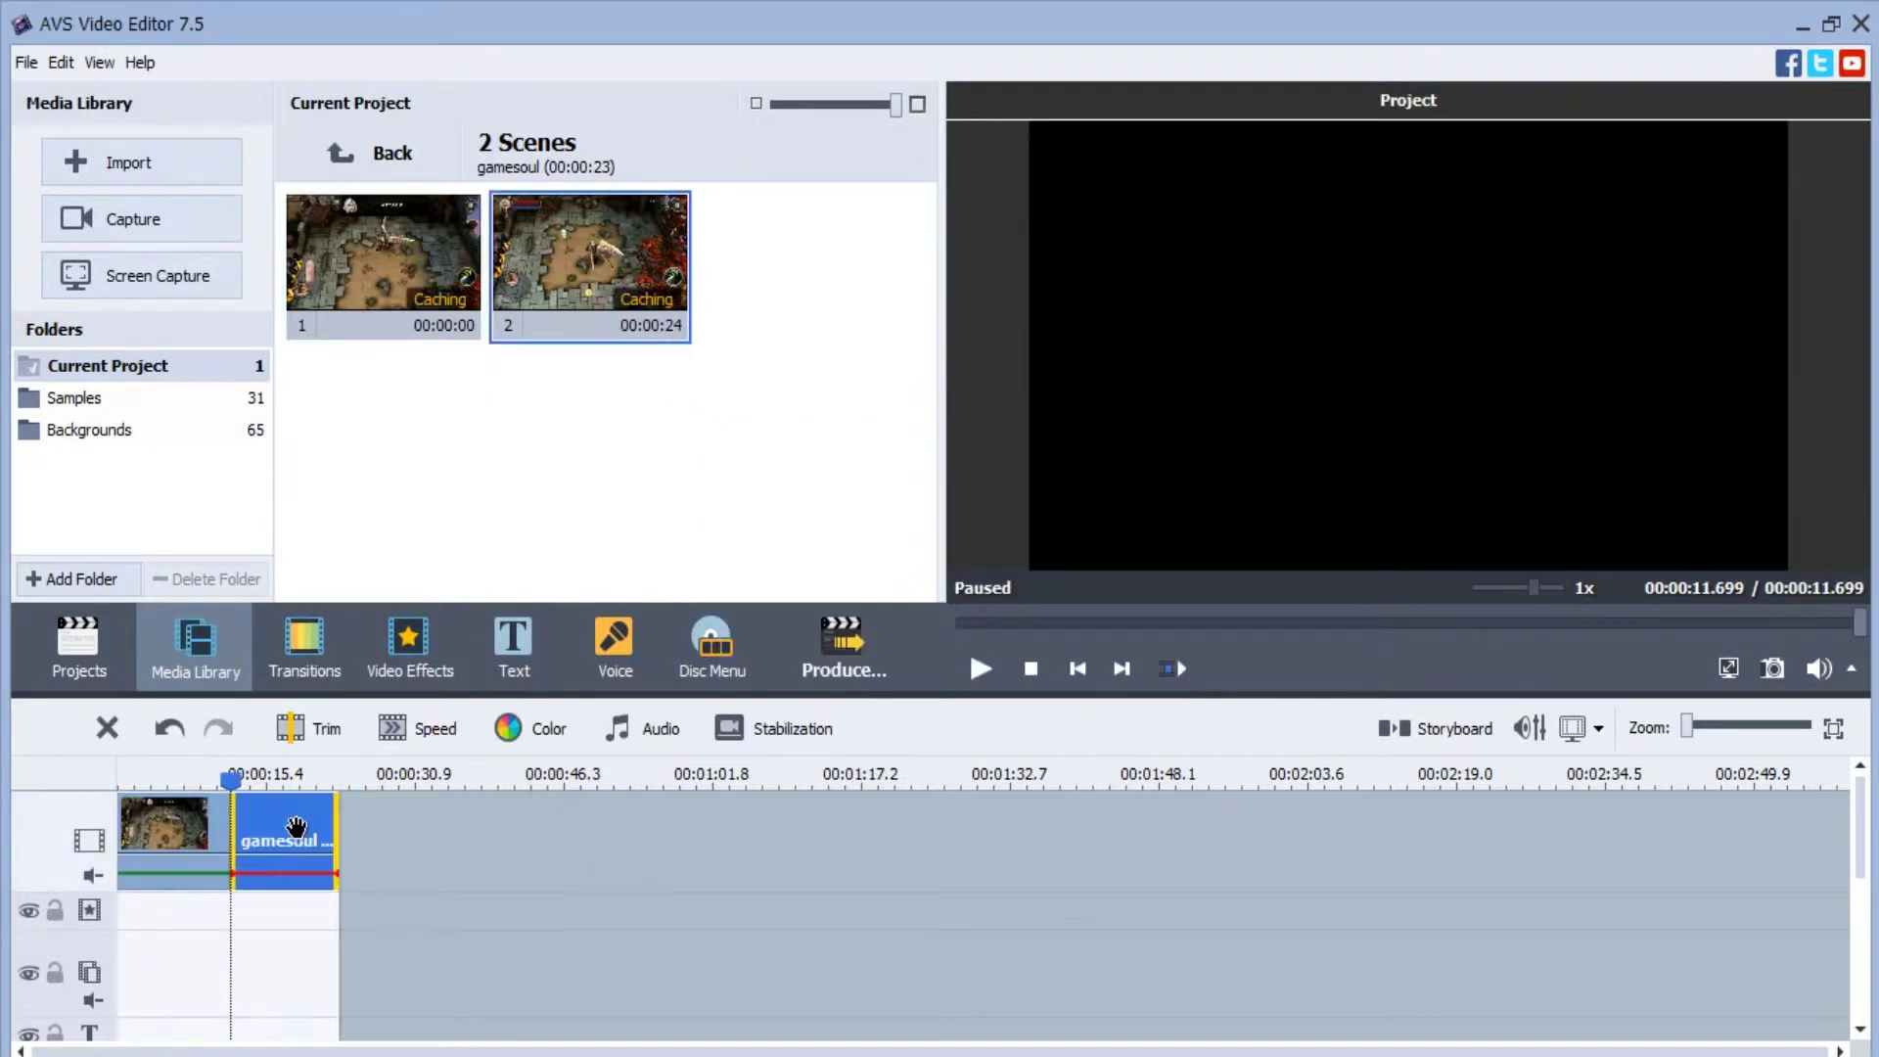
click(184, 827)
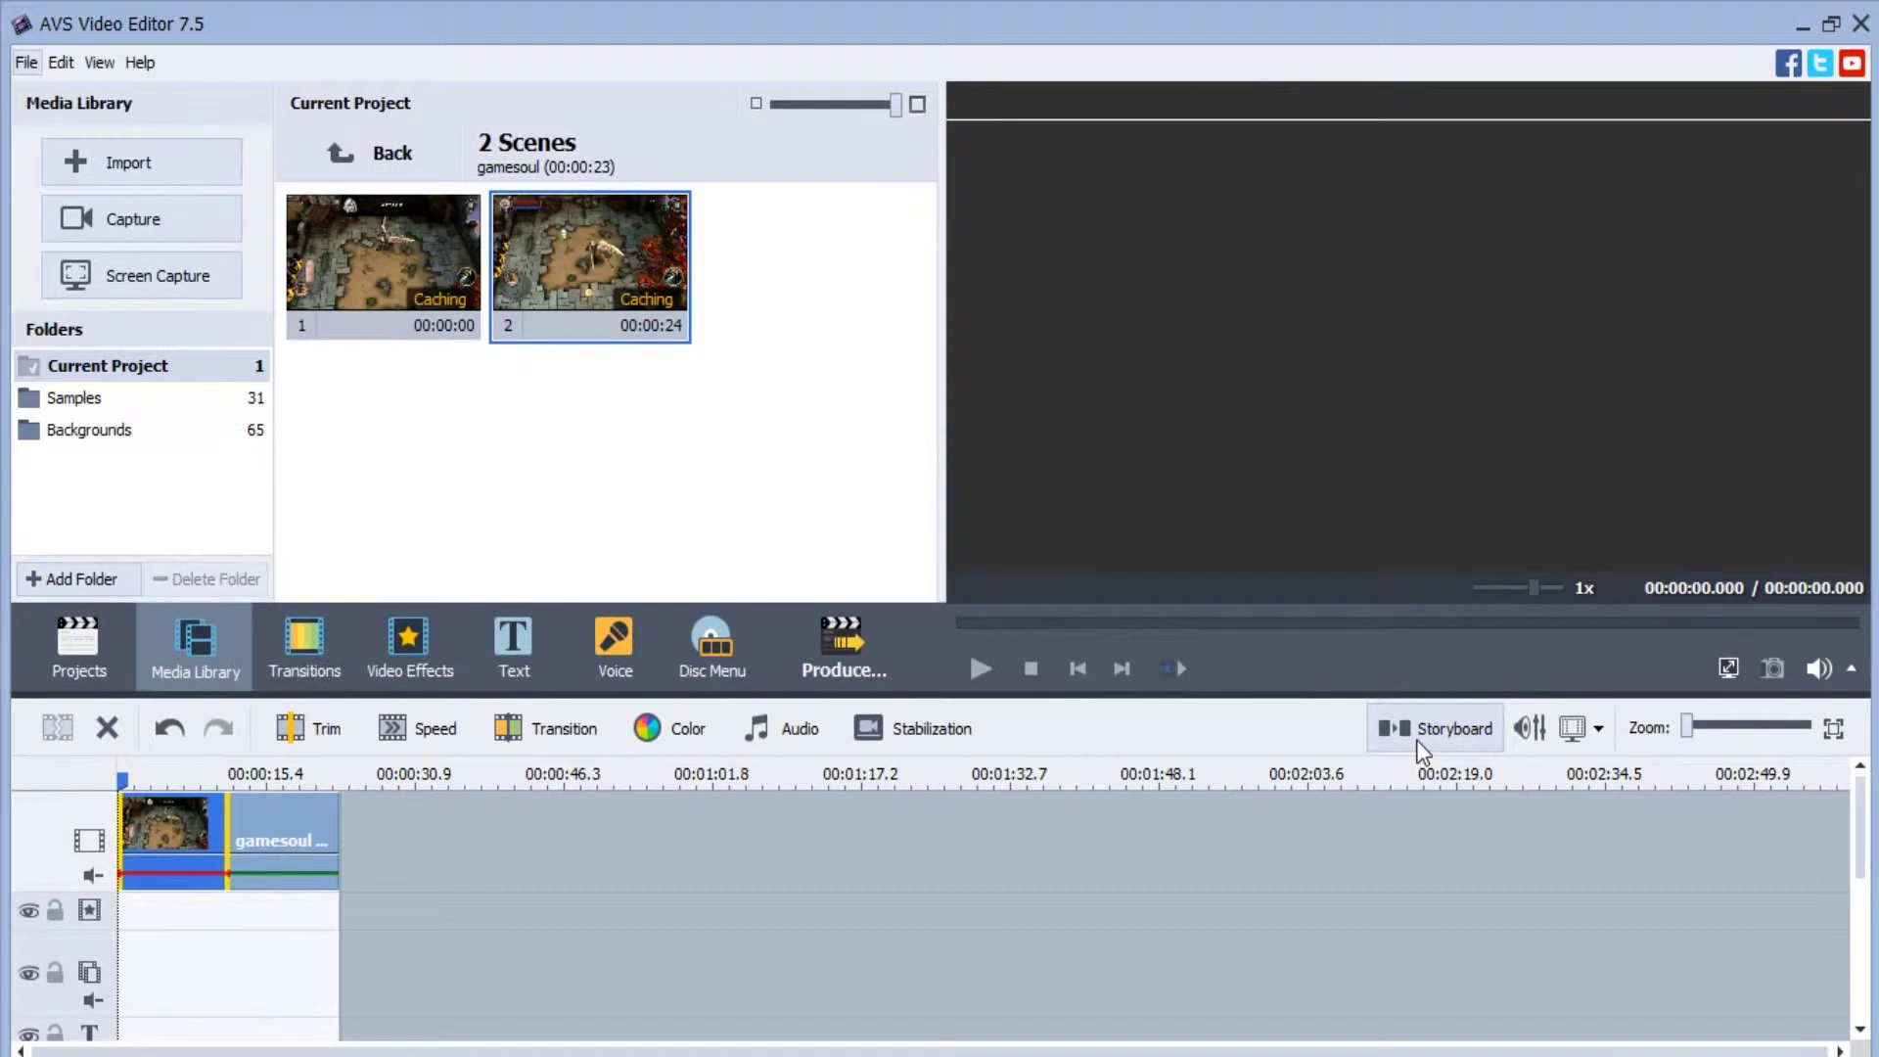
In storyboard view, insert the Twirl Reverse Zoom In transition from the Transform group between the two scenes, preview it and accept its 2-second duration.
click(1419, 720)
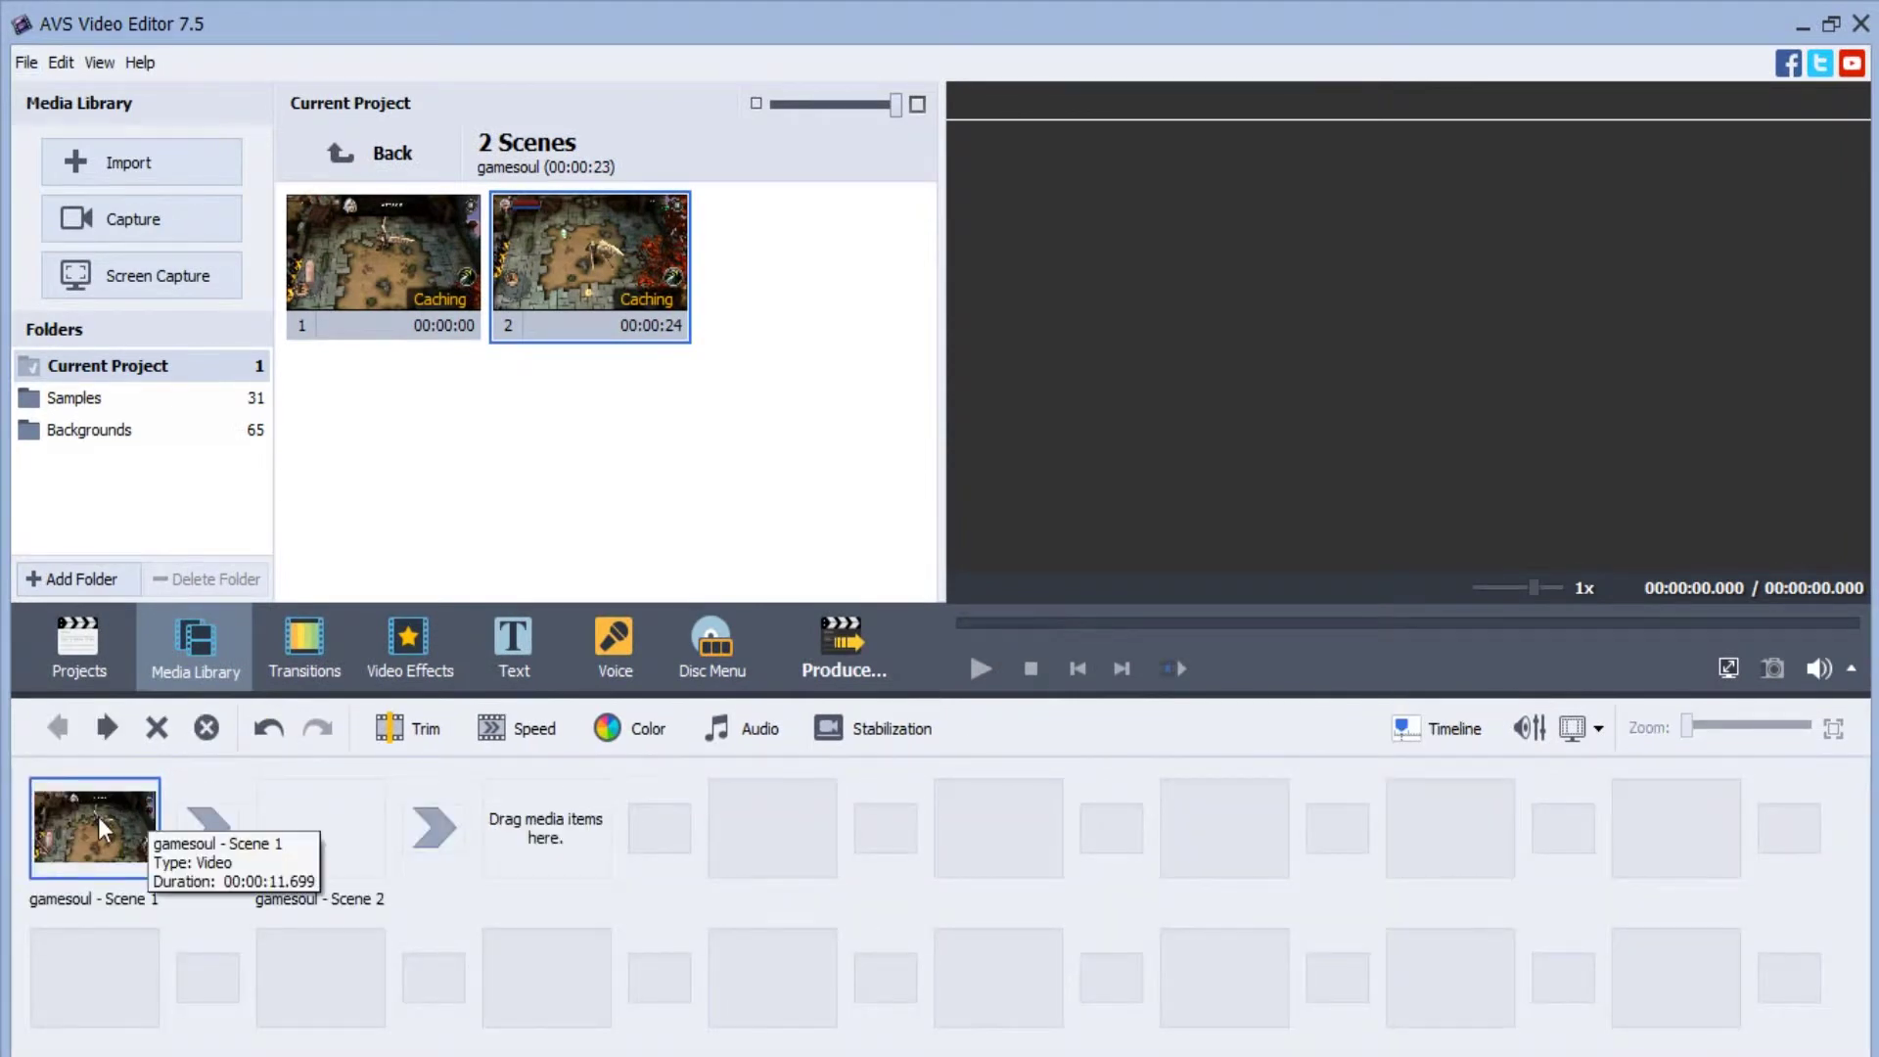
click(284, 837)
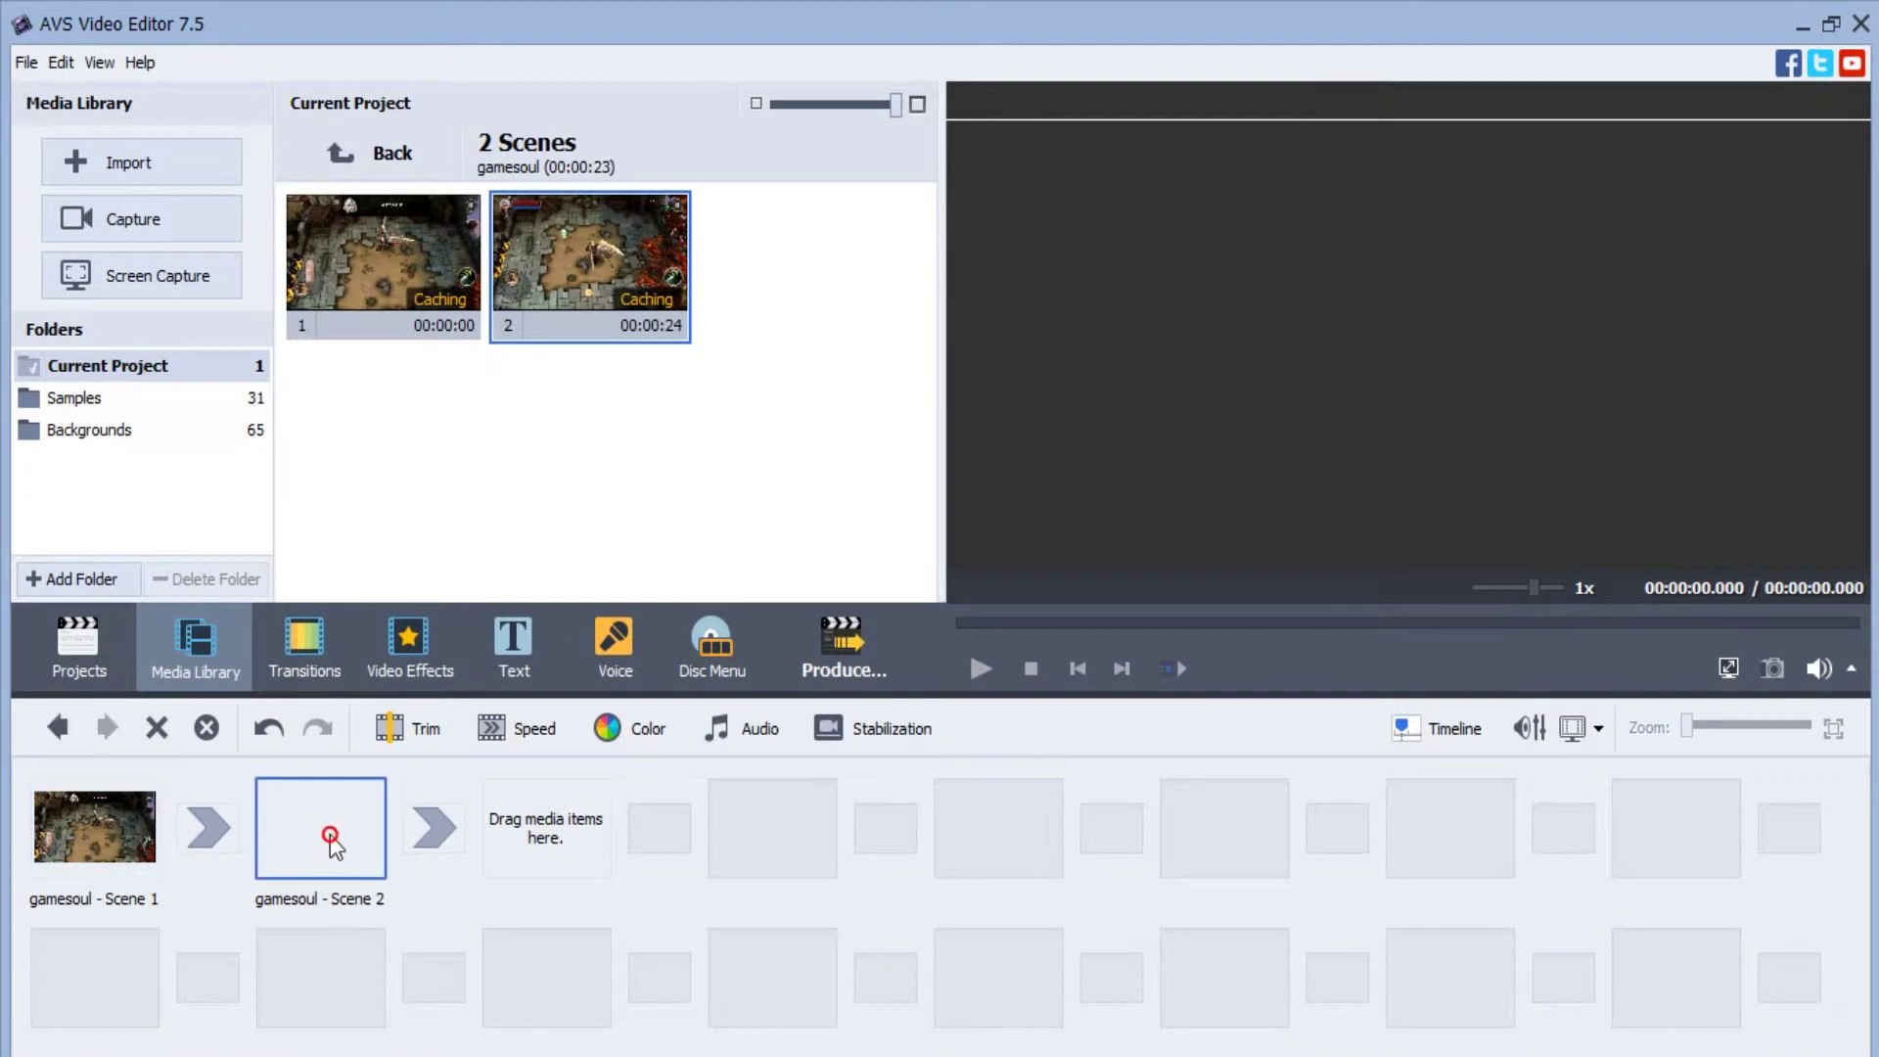
click(223, 836)
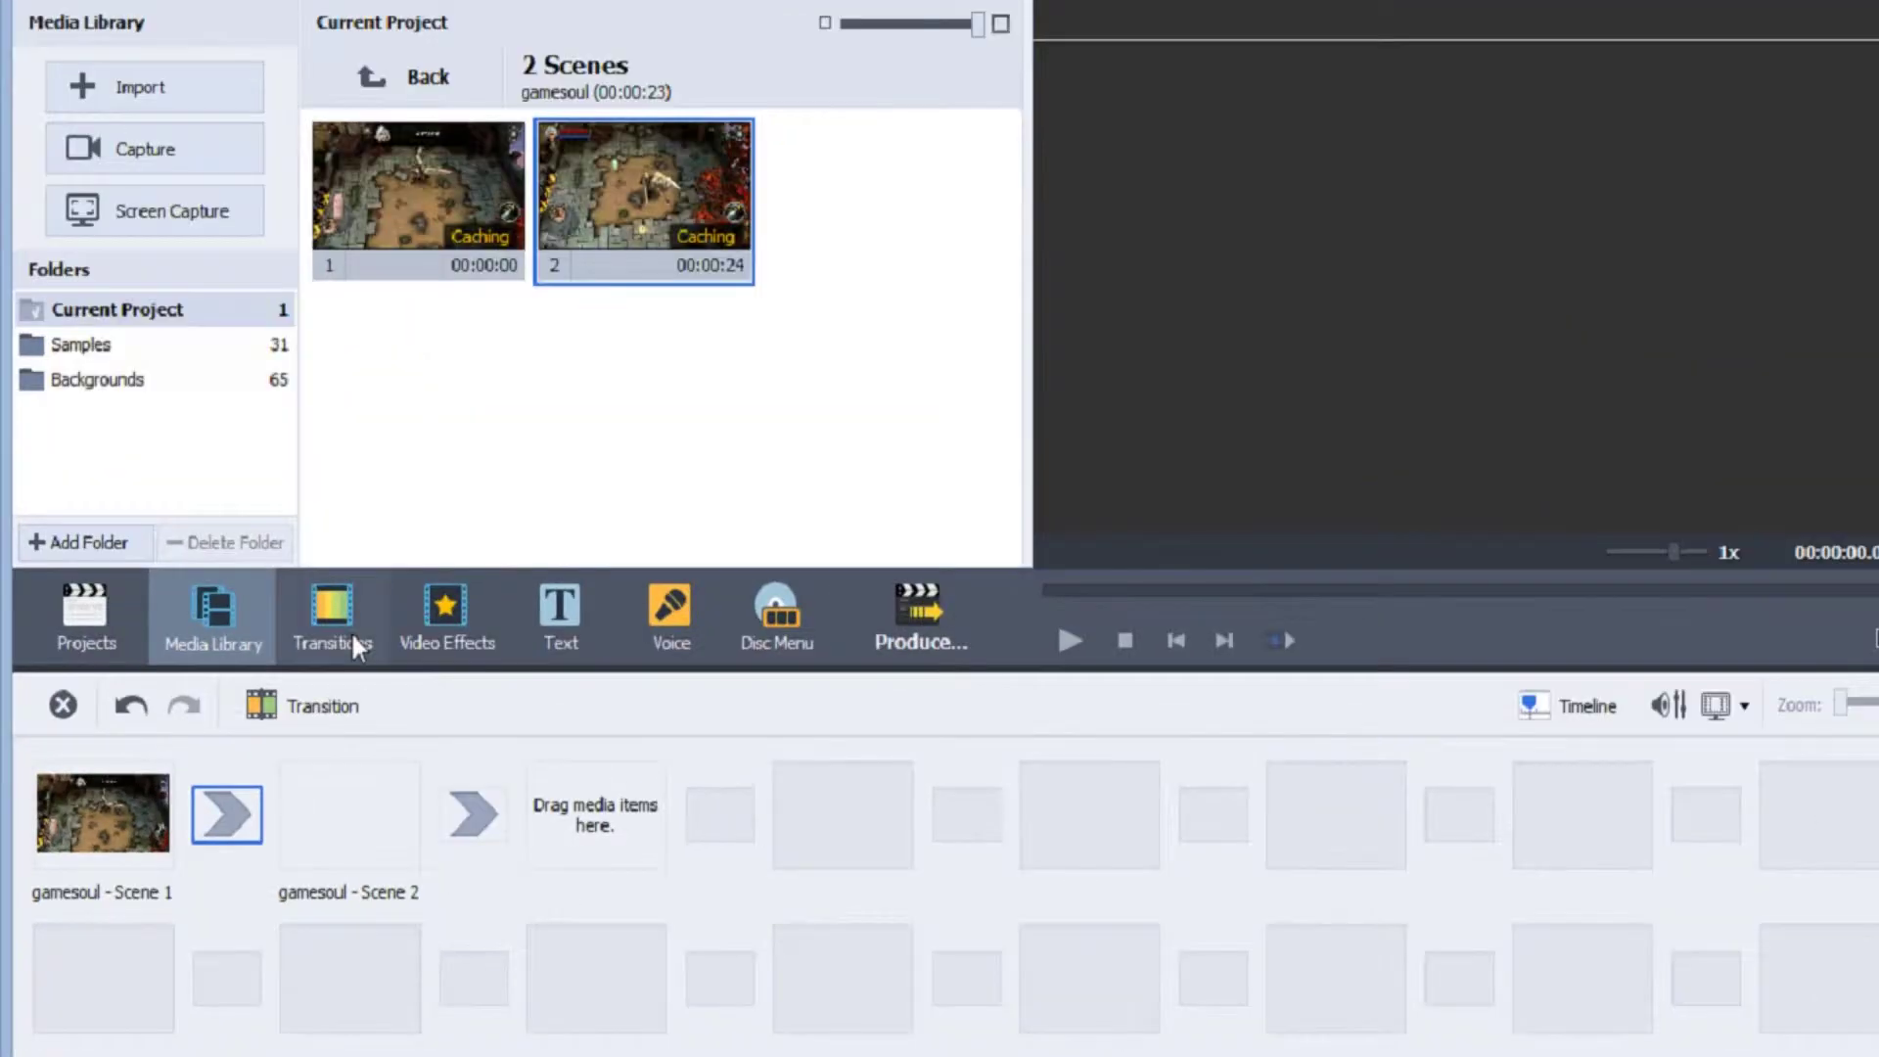
click(915, 44)
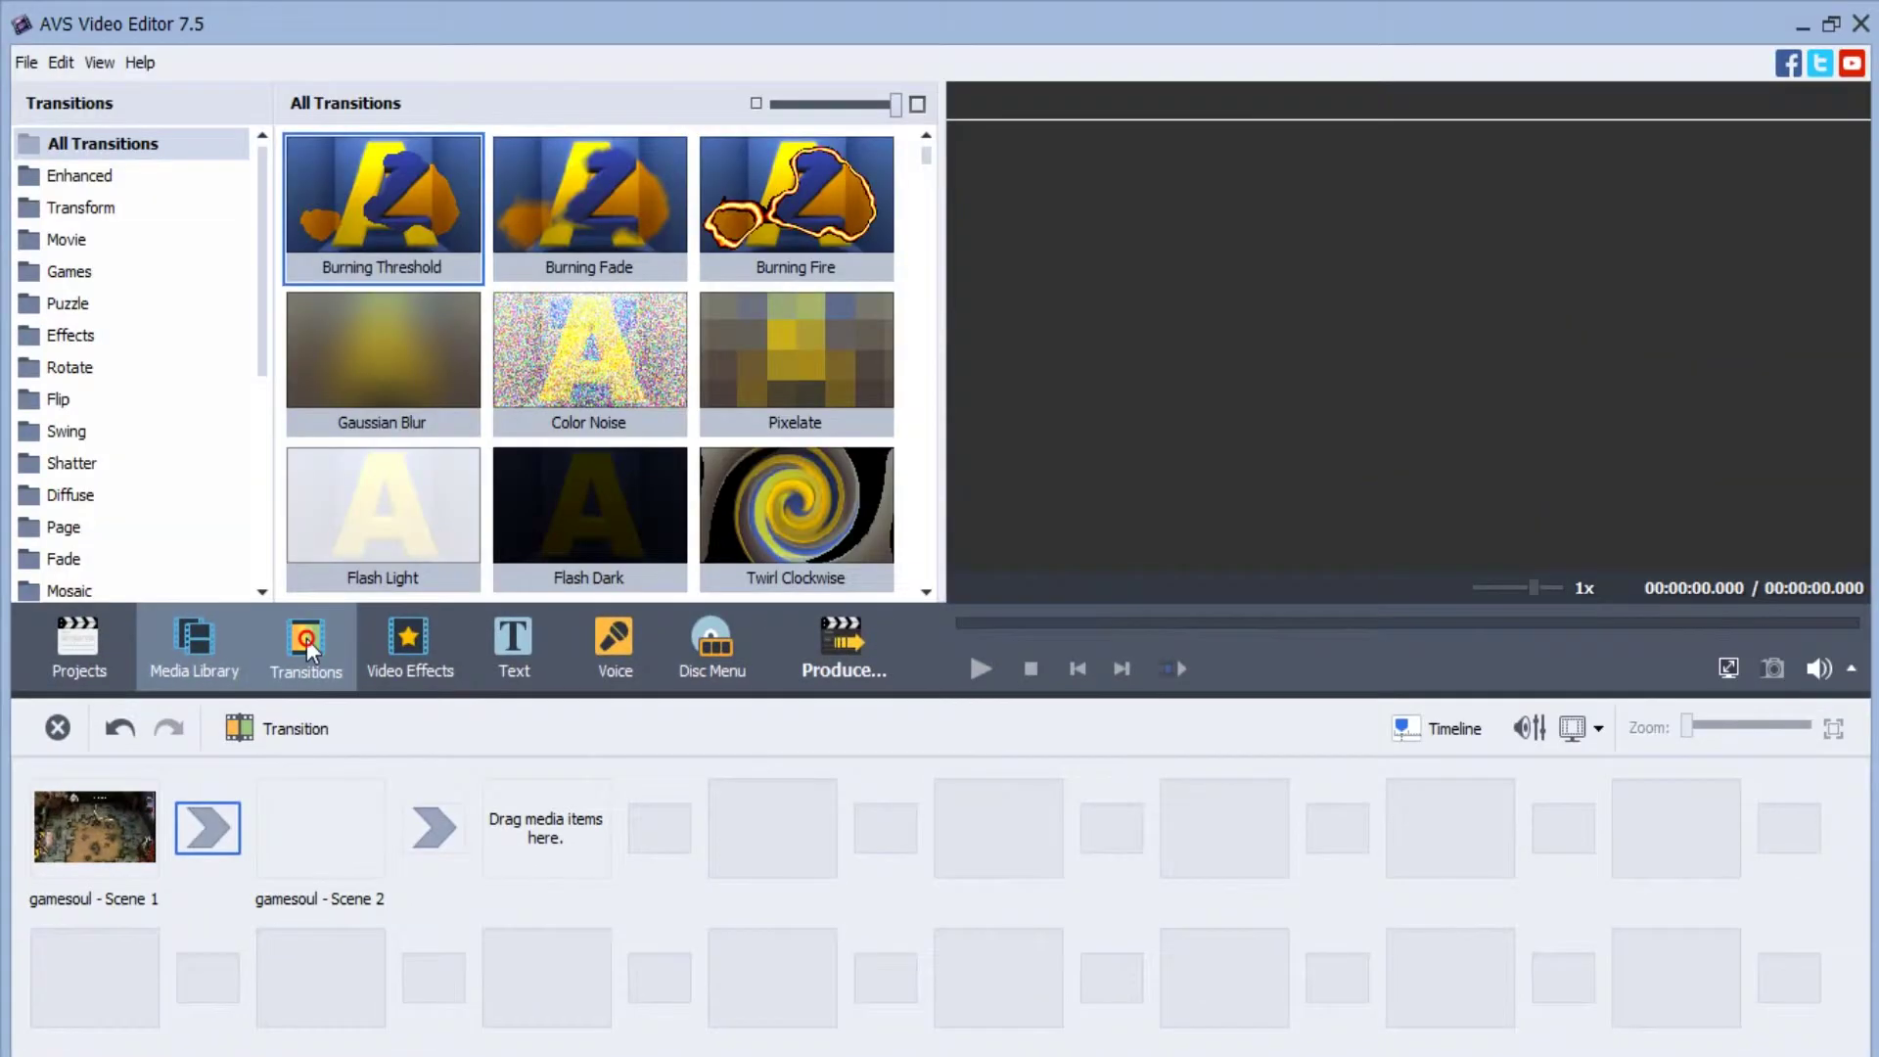
click(121, 208)
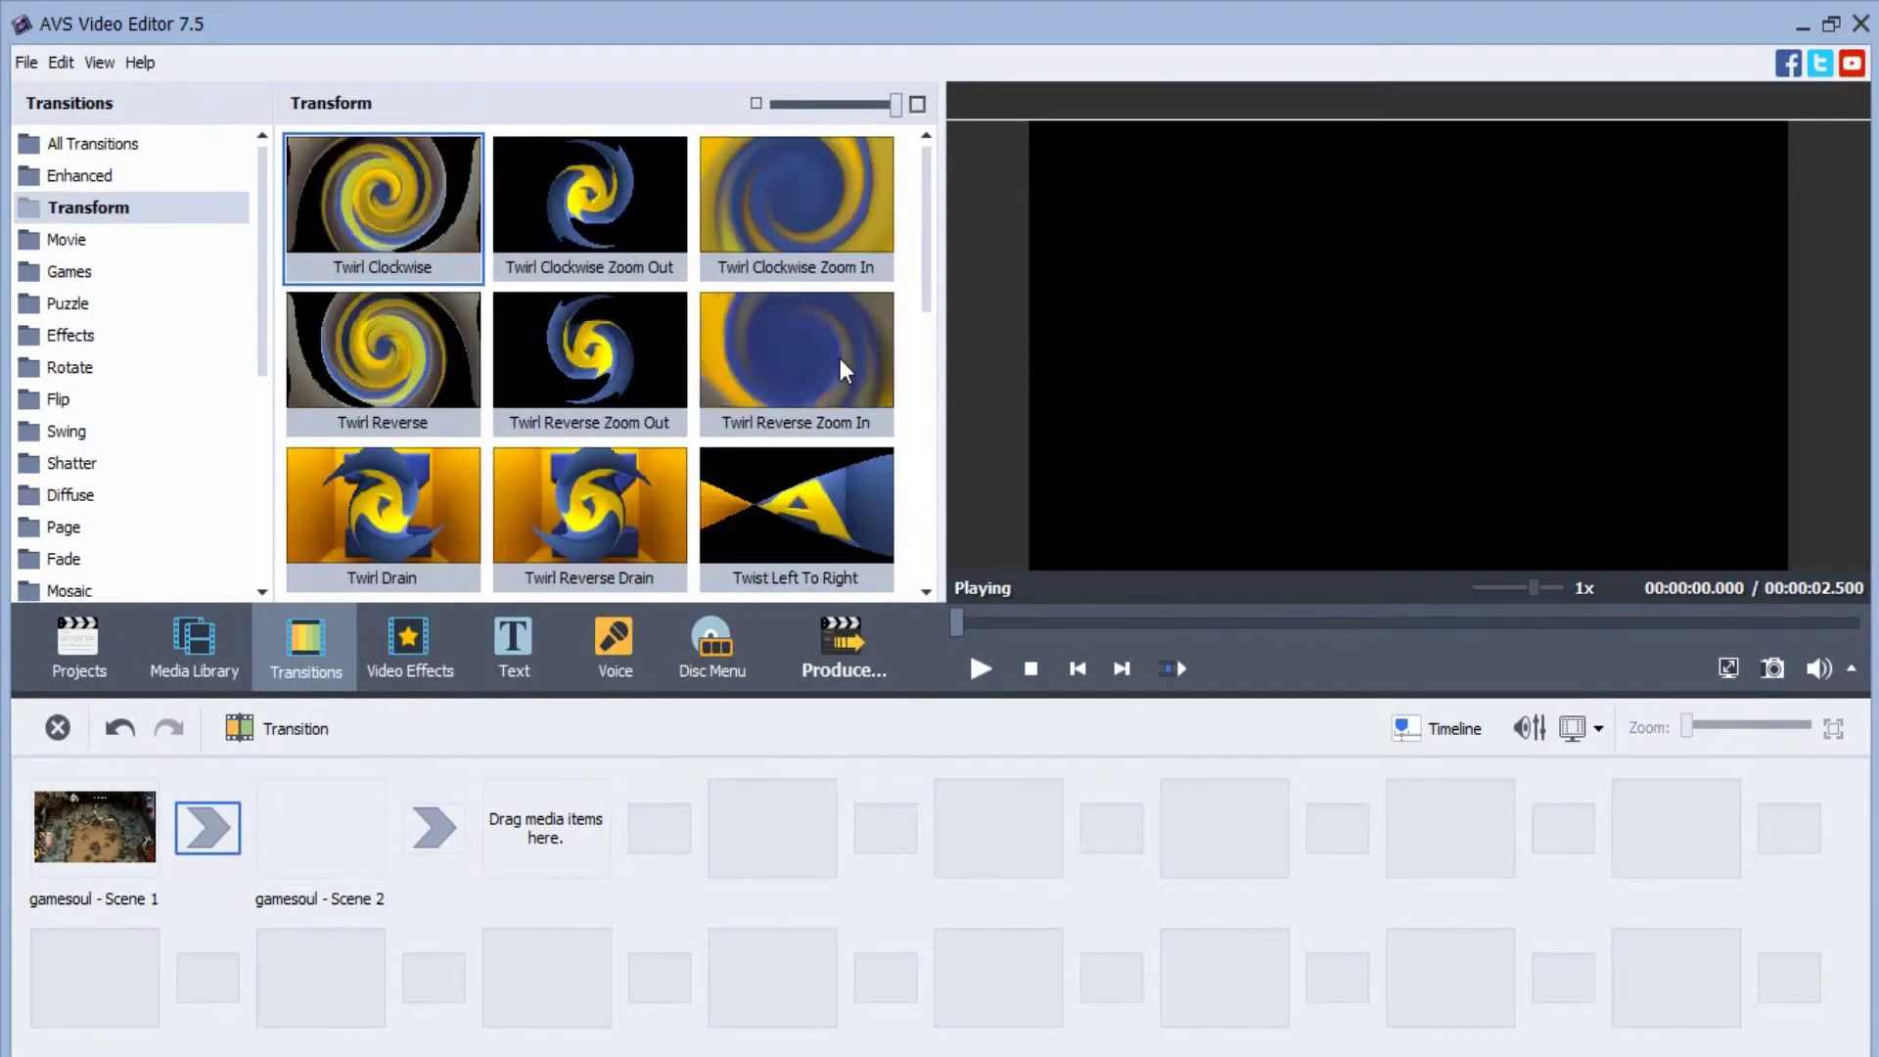
click(797, 332)
drag(797, 332, 203, 830)
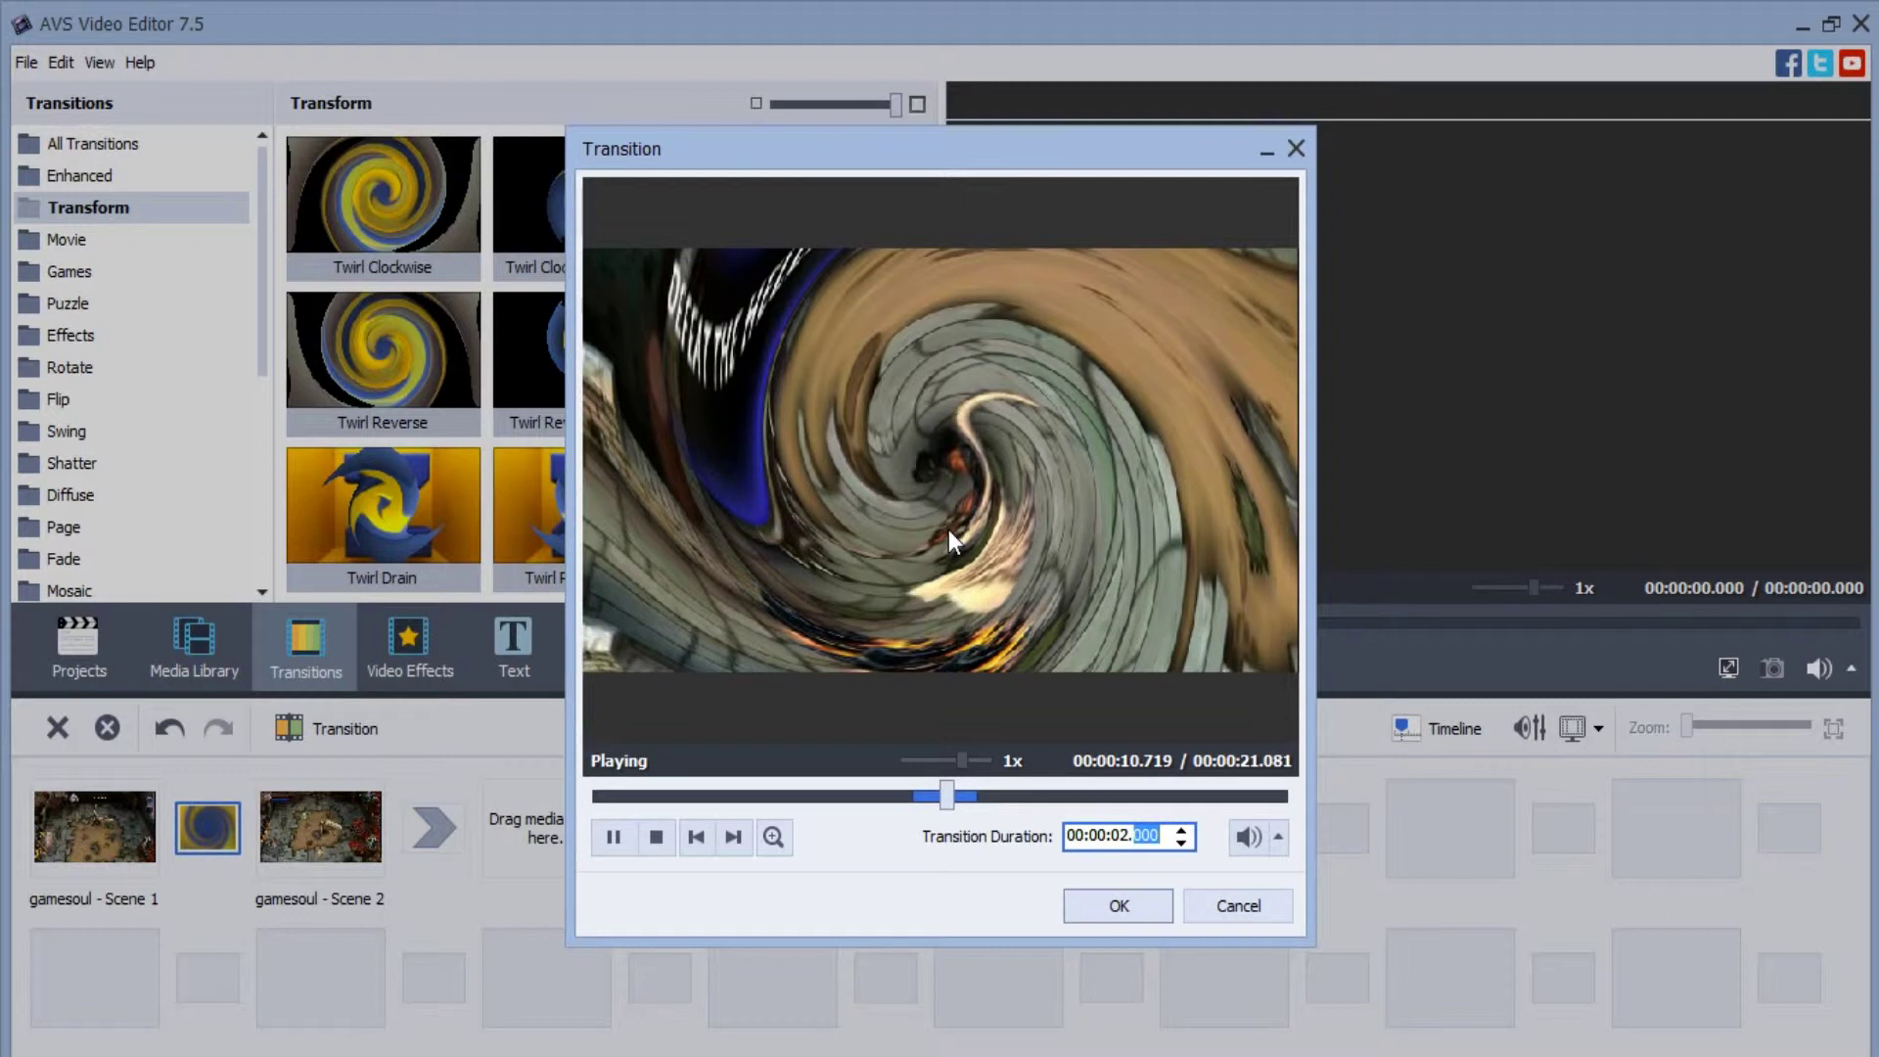
drag(949, 798, 1060, 822)
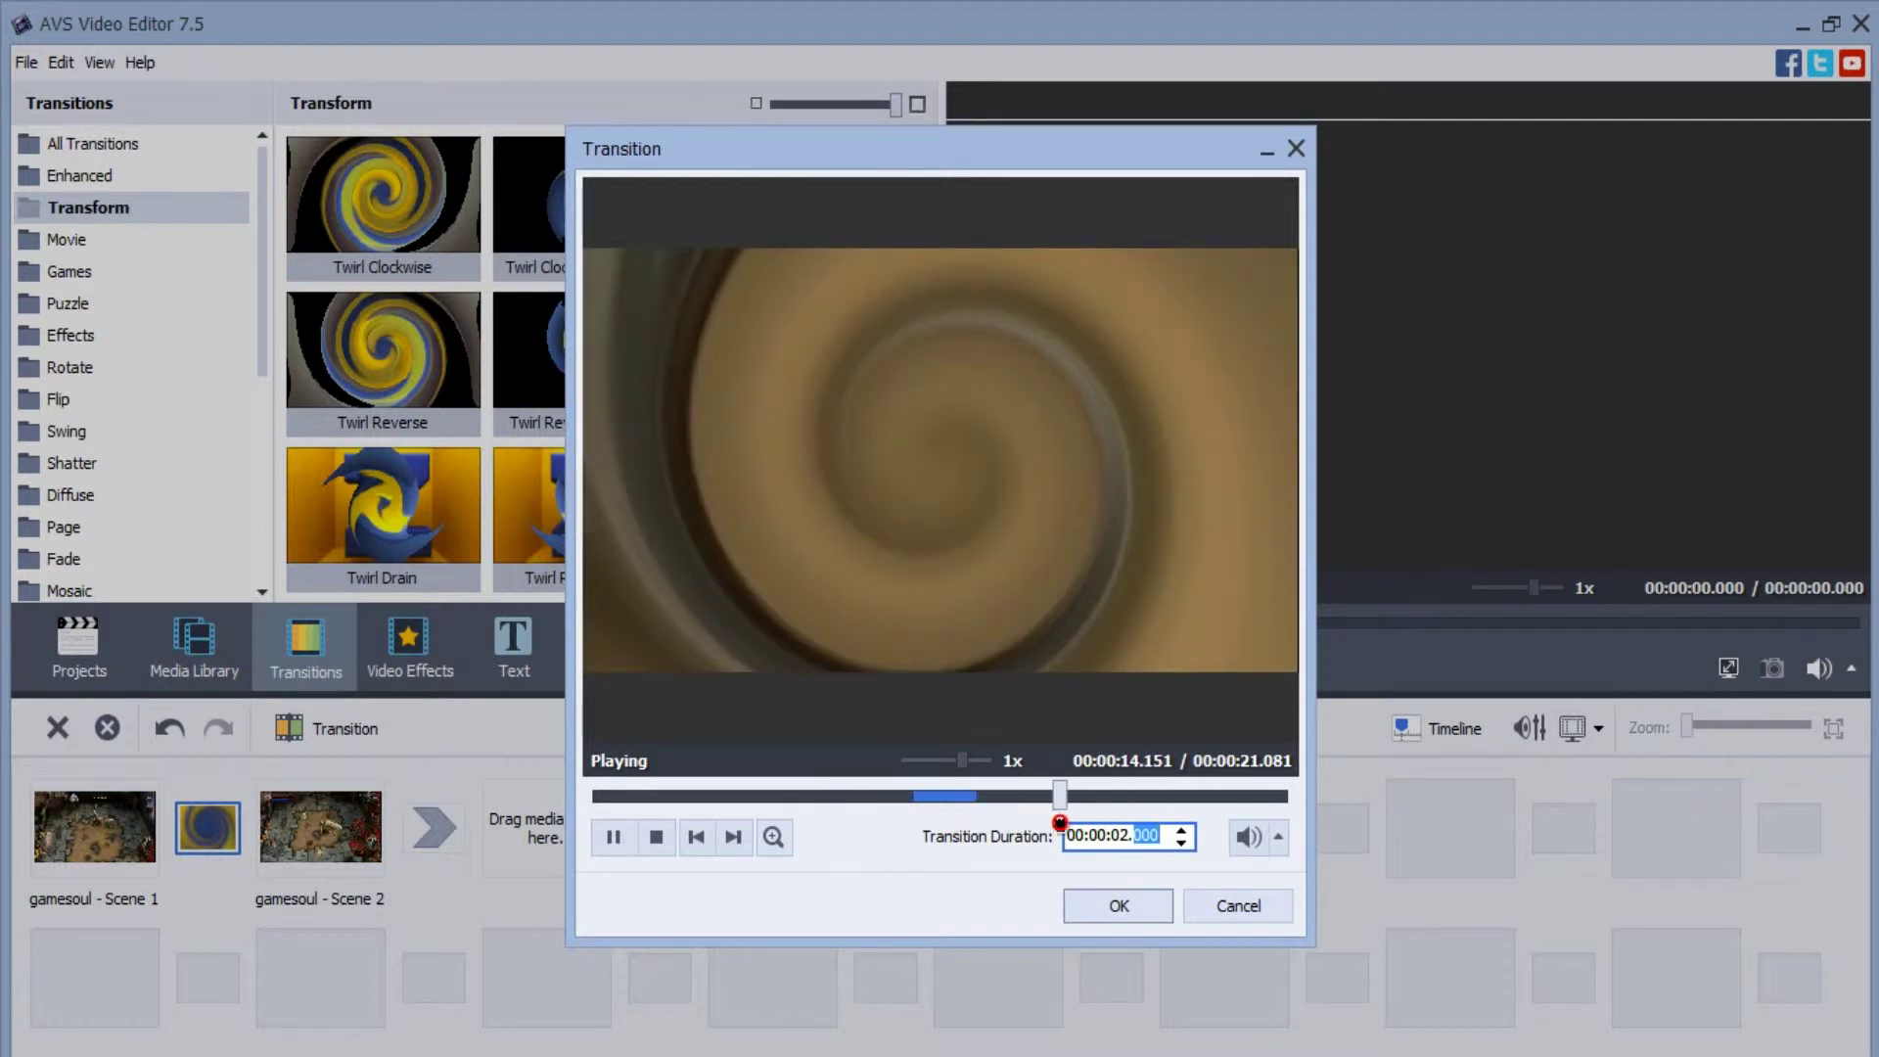
click(1115, 905)
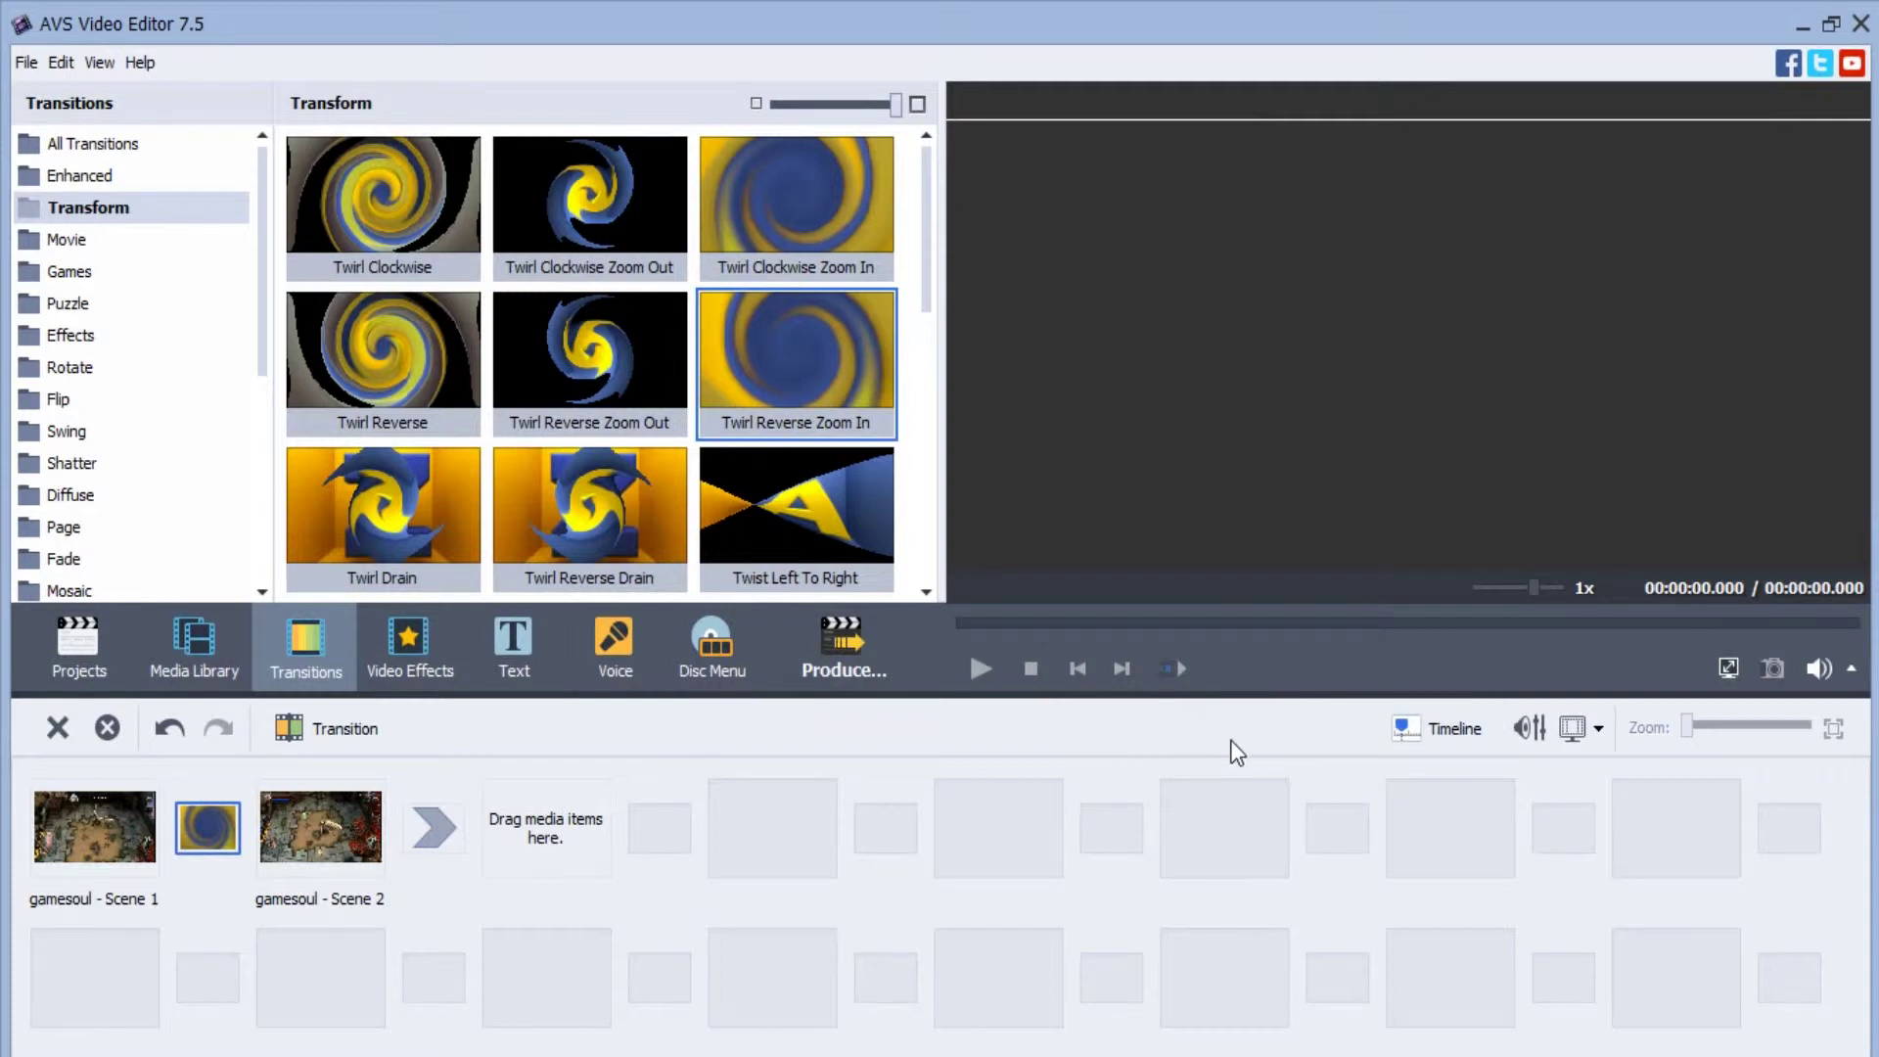
Return to the timeline view with the media library shown, and move the playhead to about the middle of Scene 1.
click(1441, 734)
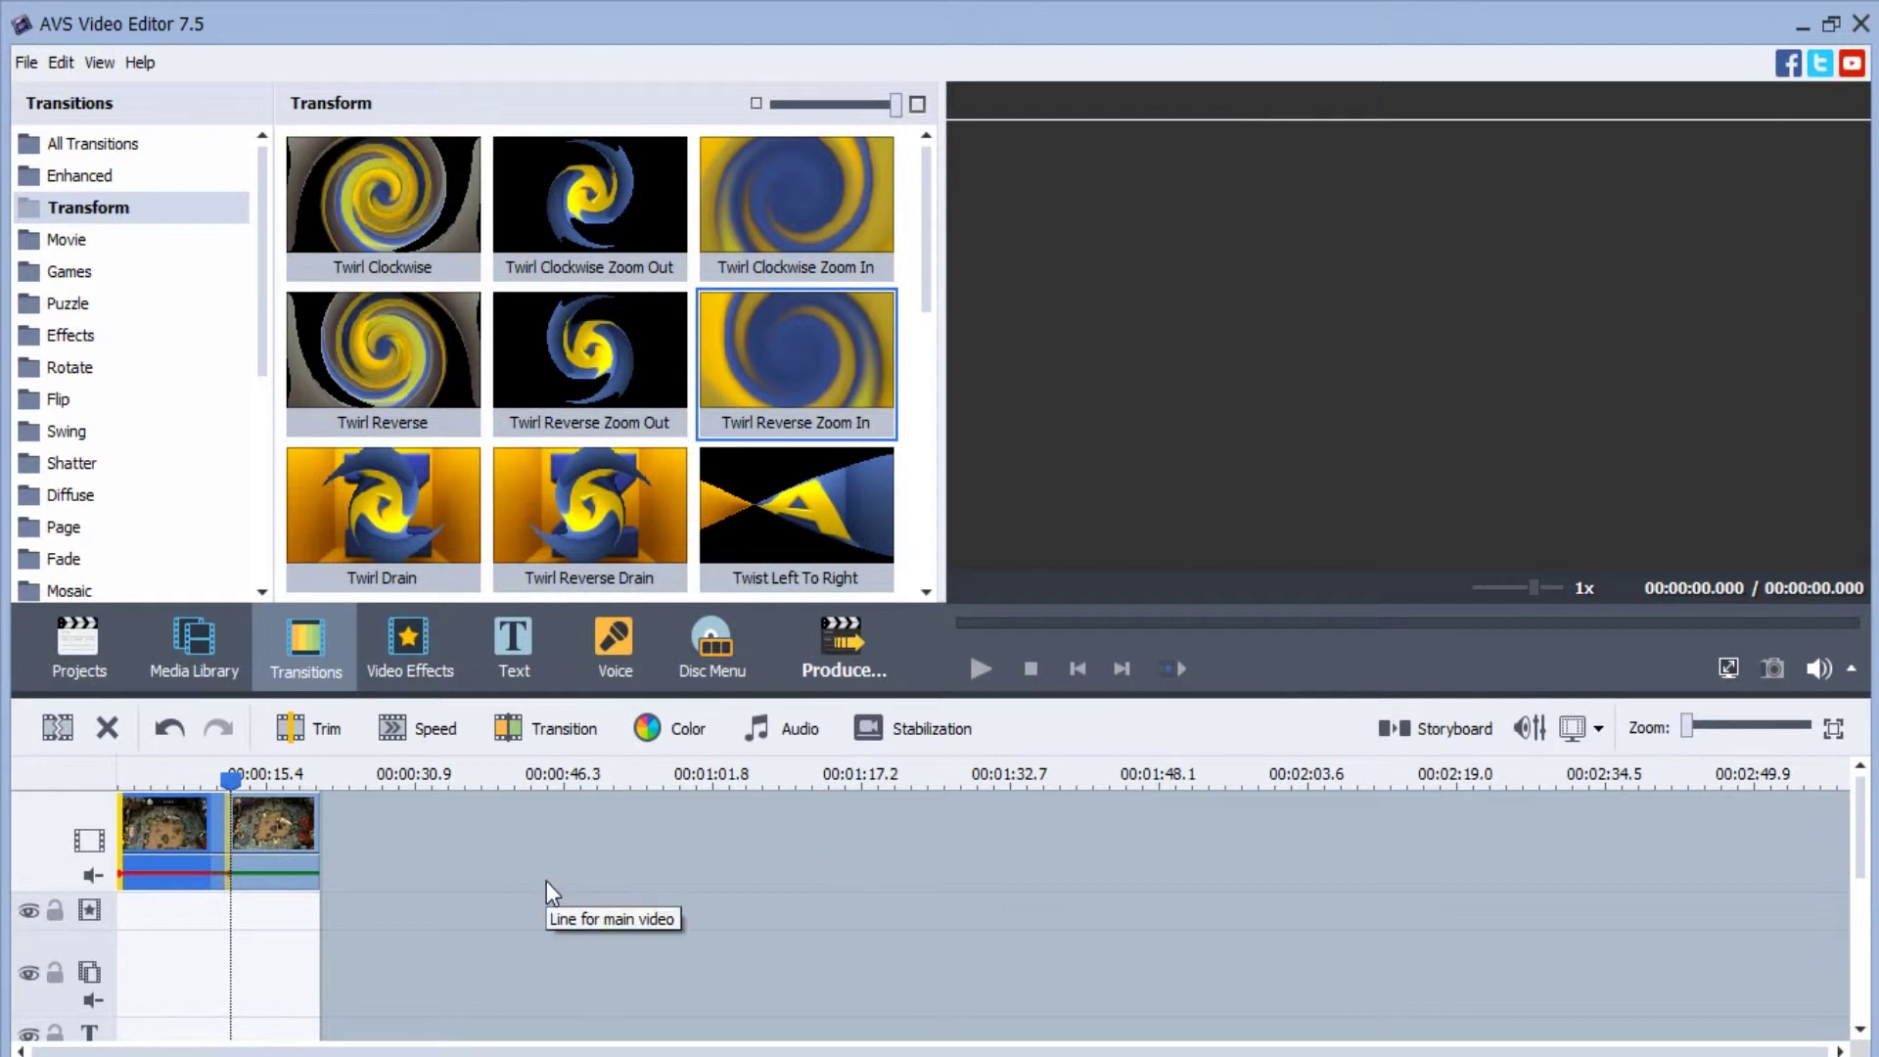
click(194, 665)
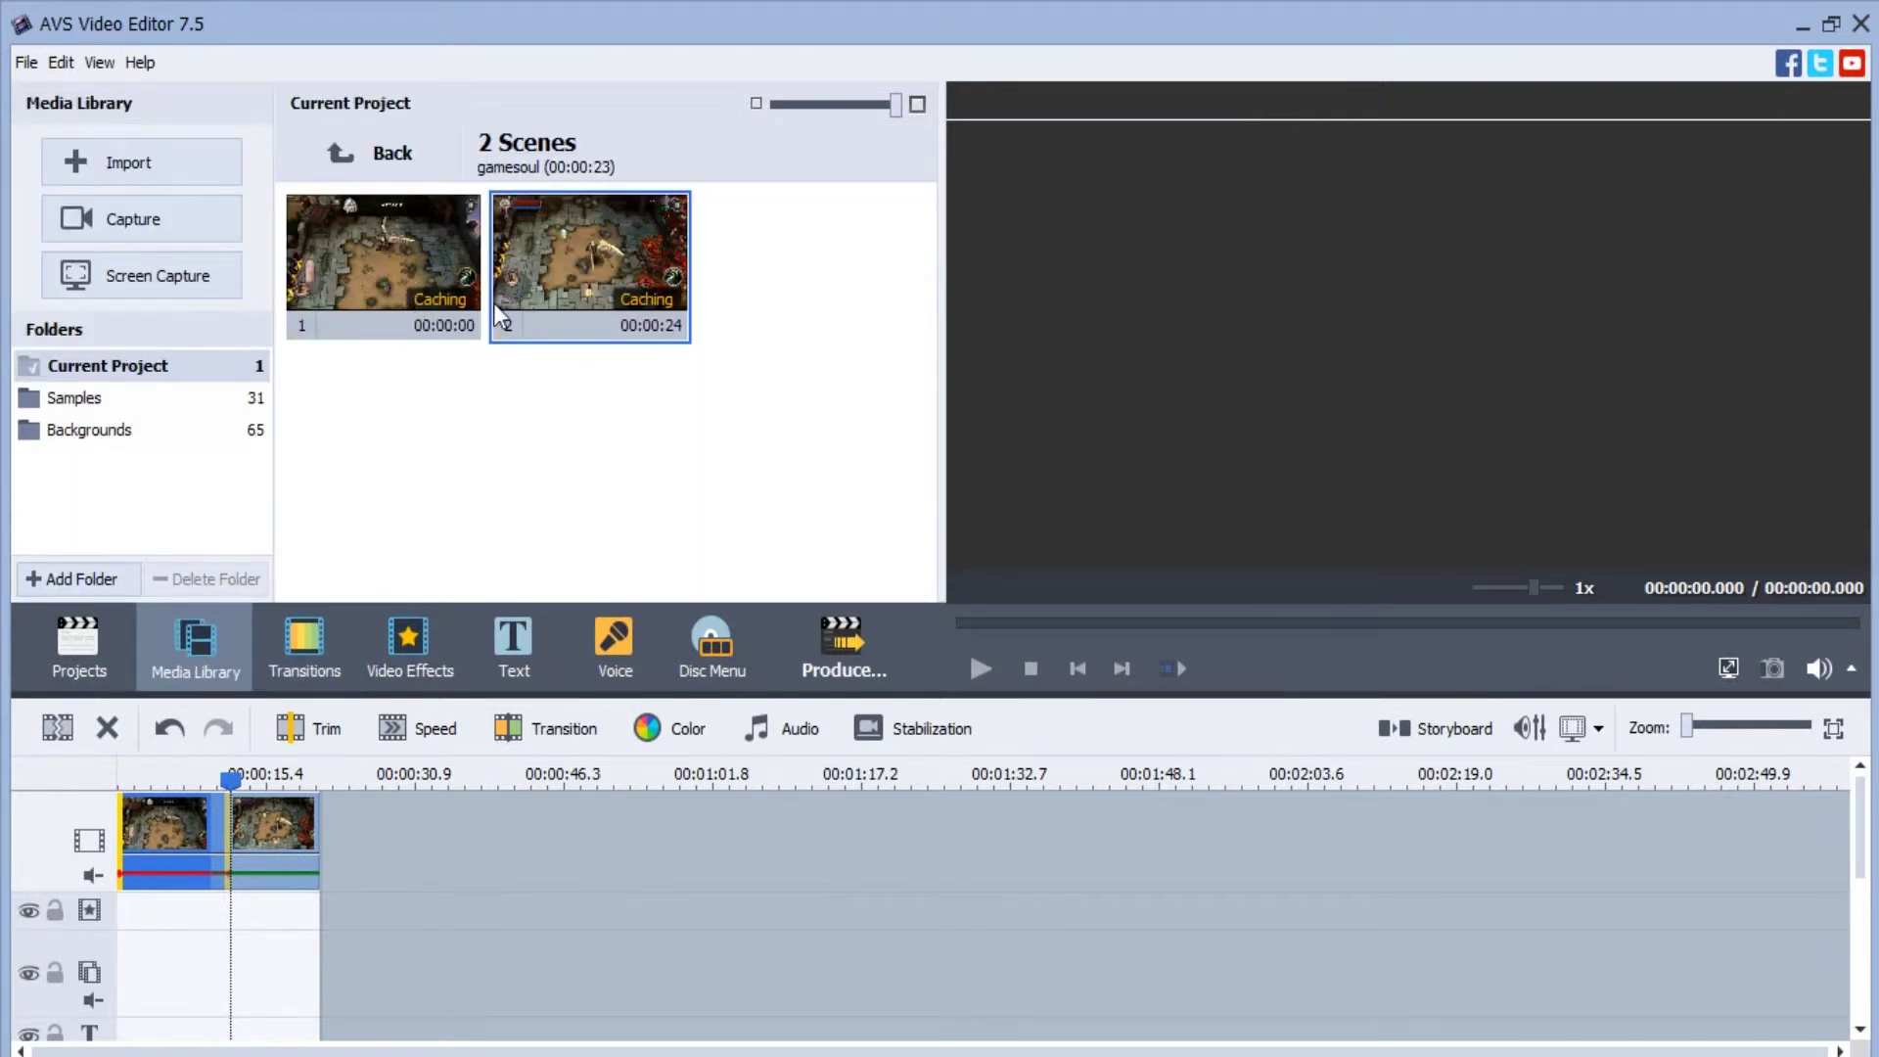
click(425, 255)
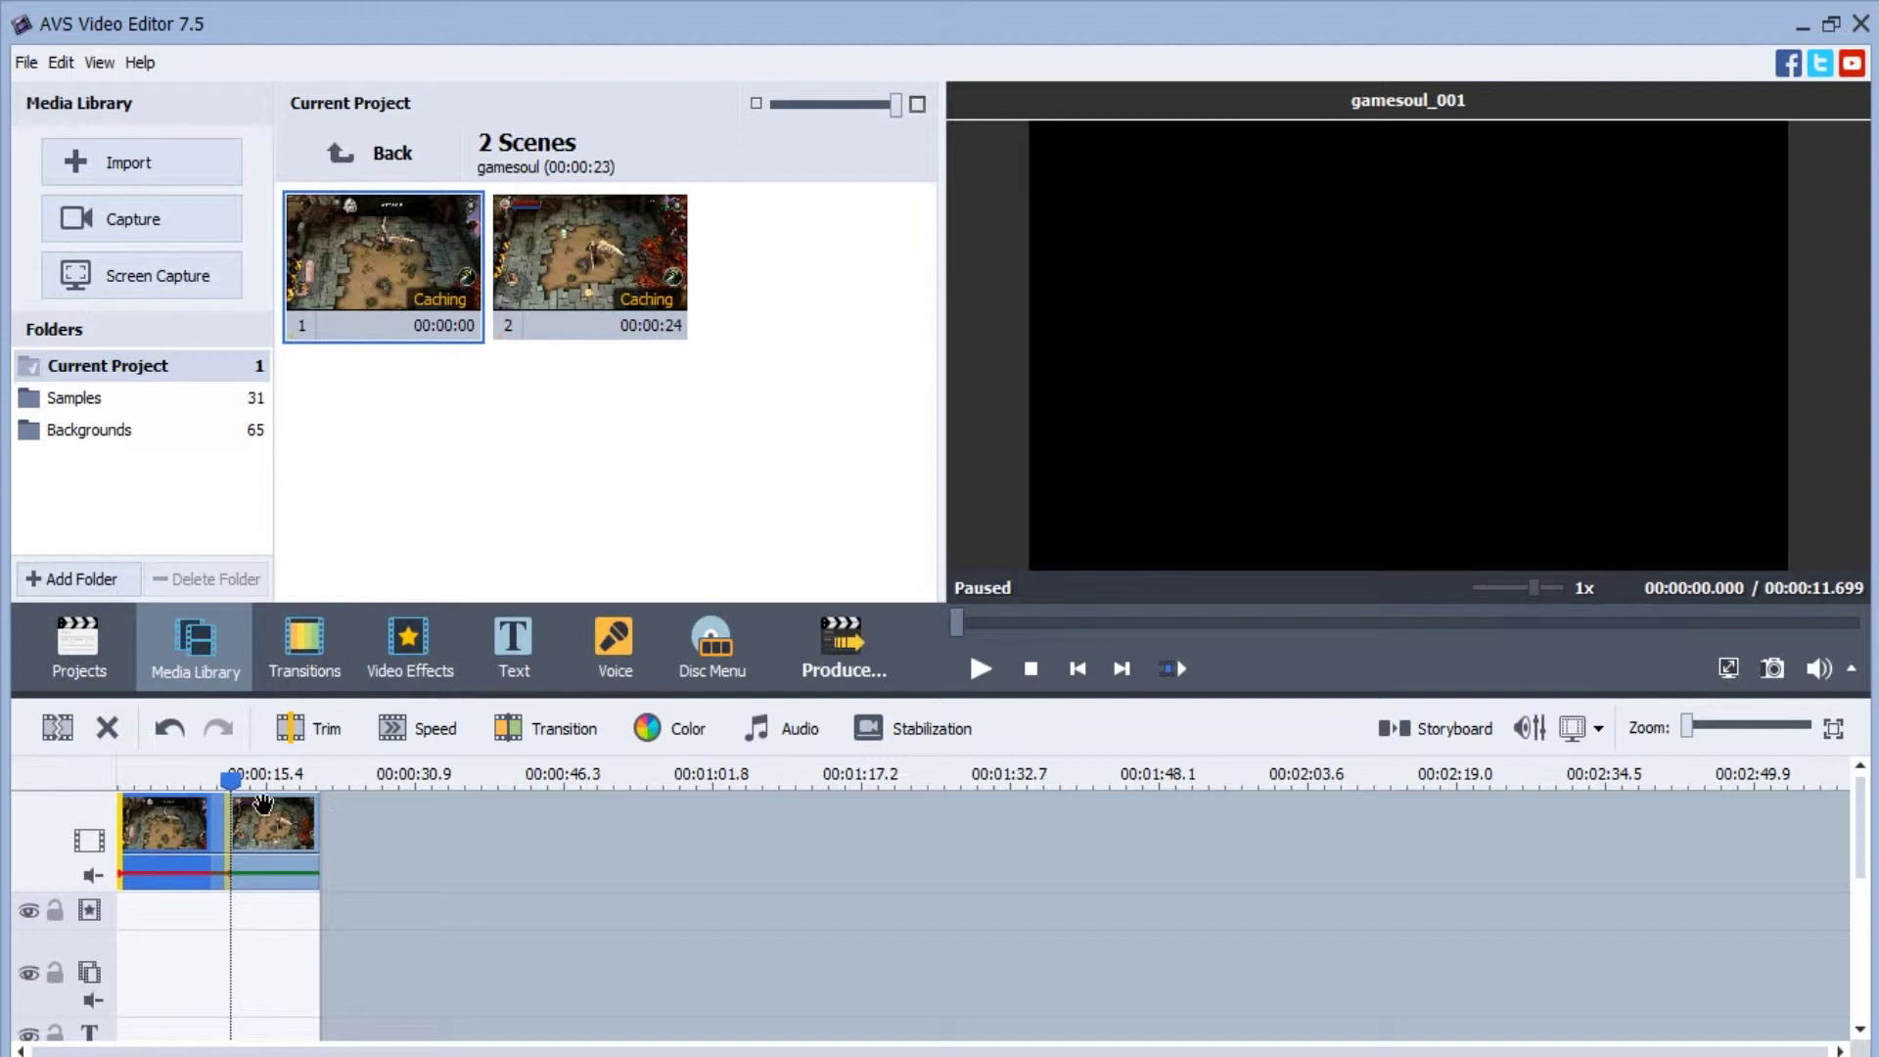
drag(231, 780, 169, 781)
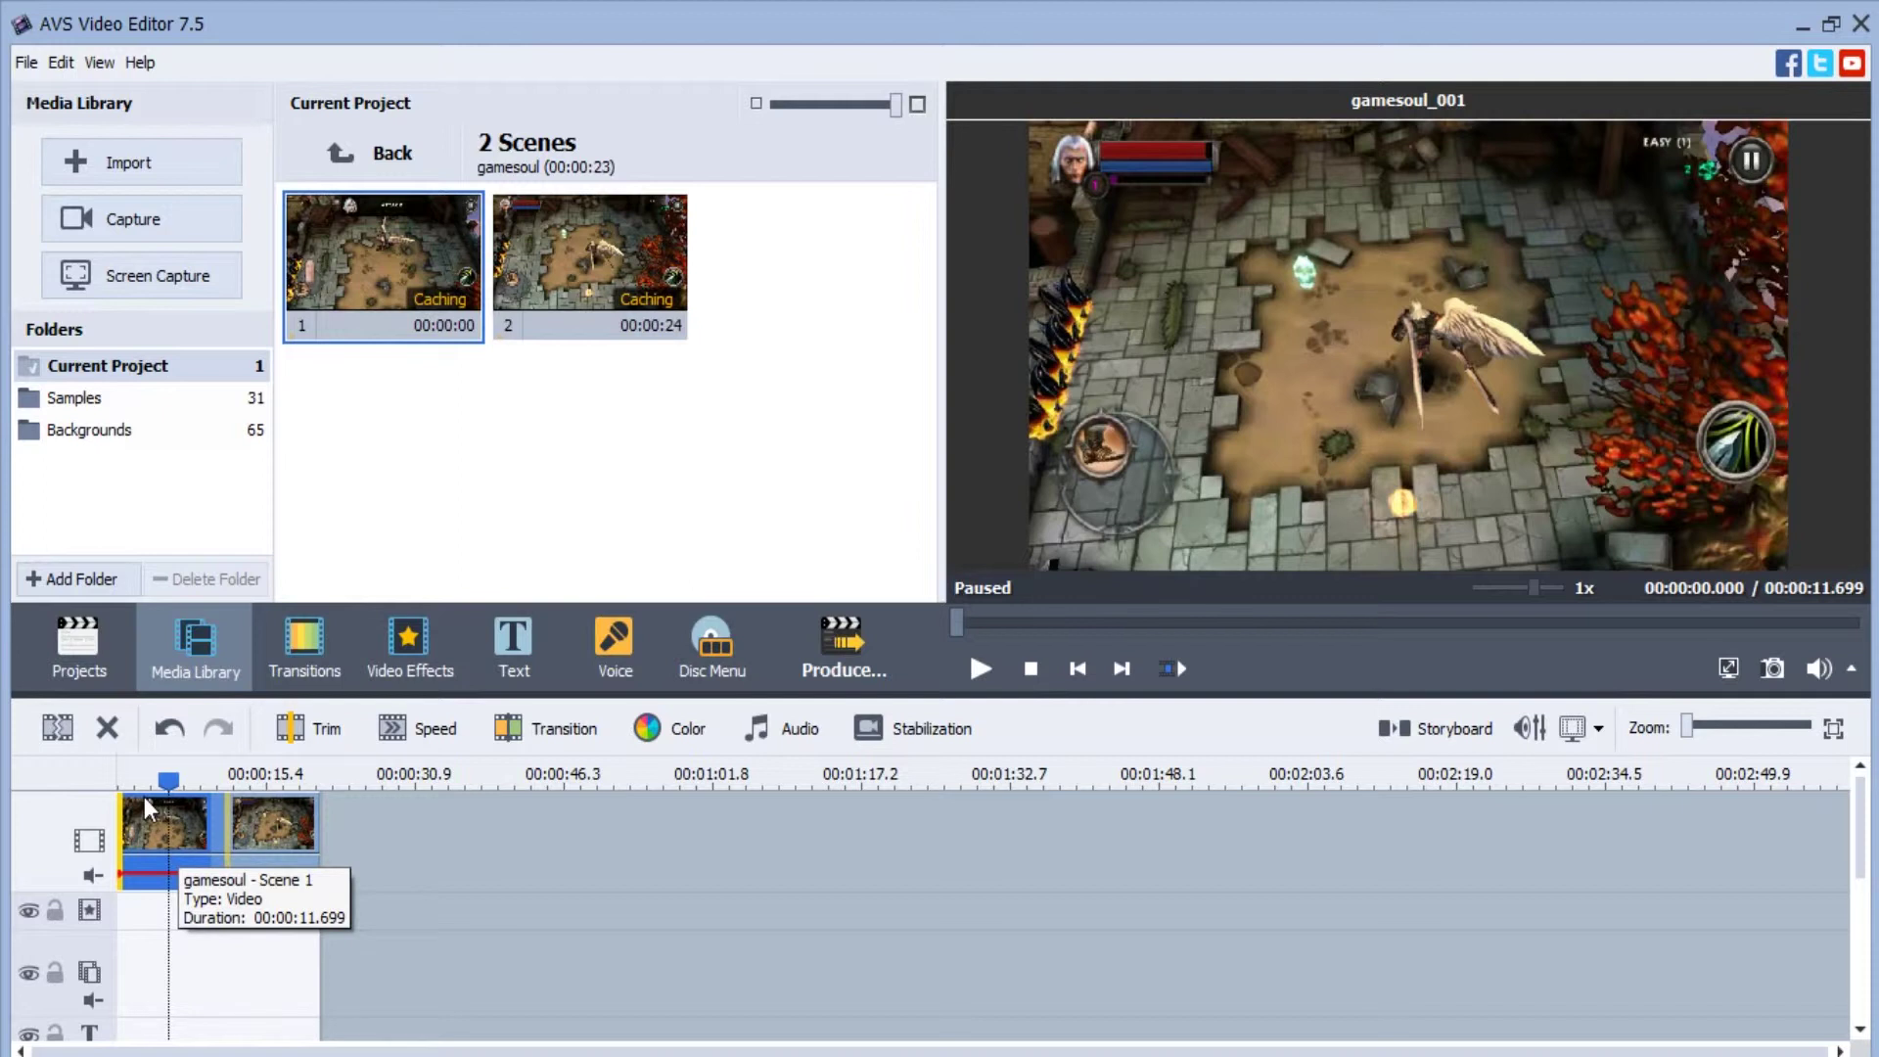
Split Scene 1 in two at the playhead position and check the transition settings of its second part.
click(55, 728)
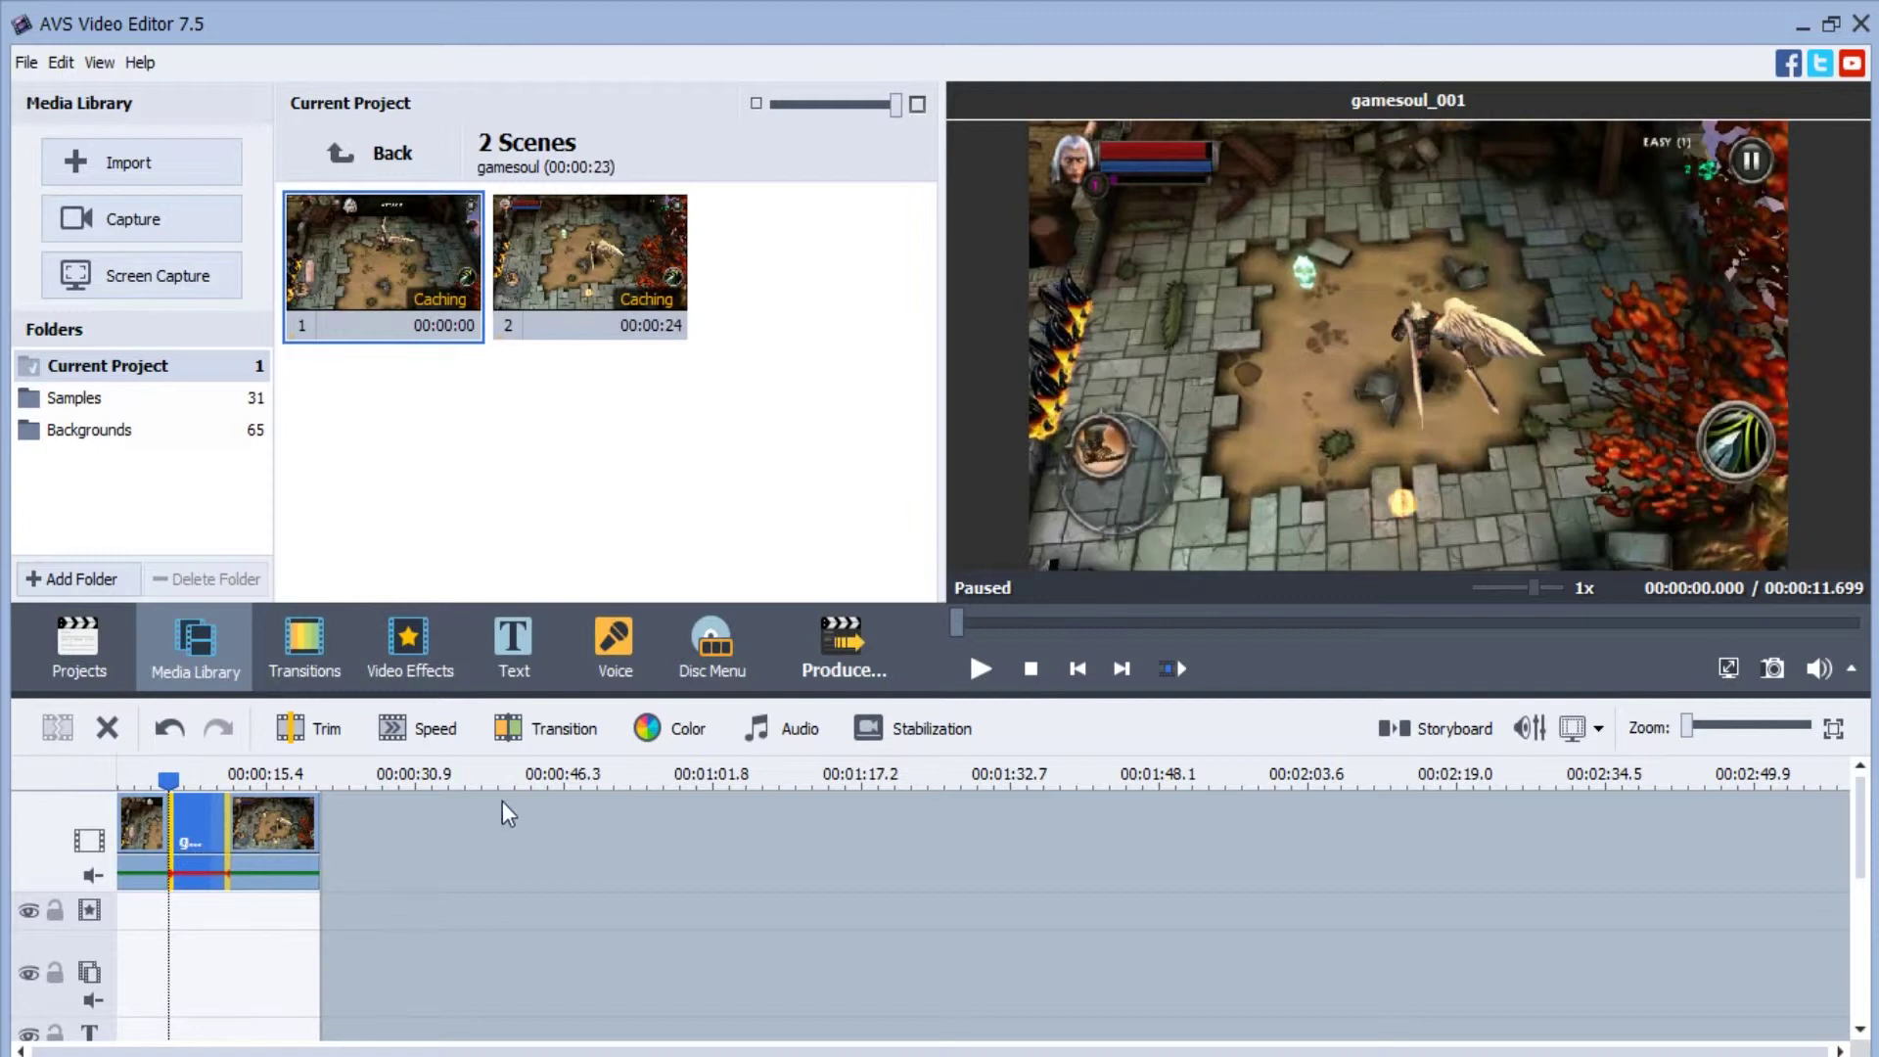
click(538, 723)
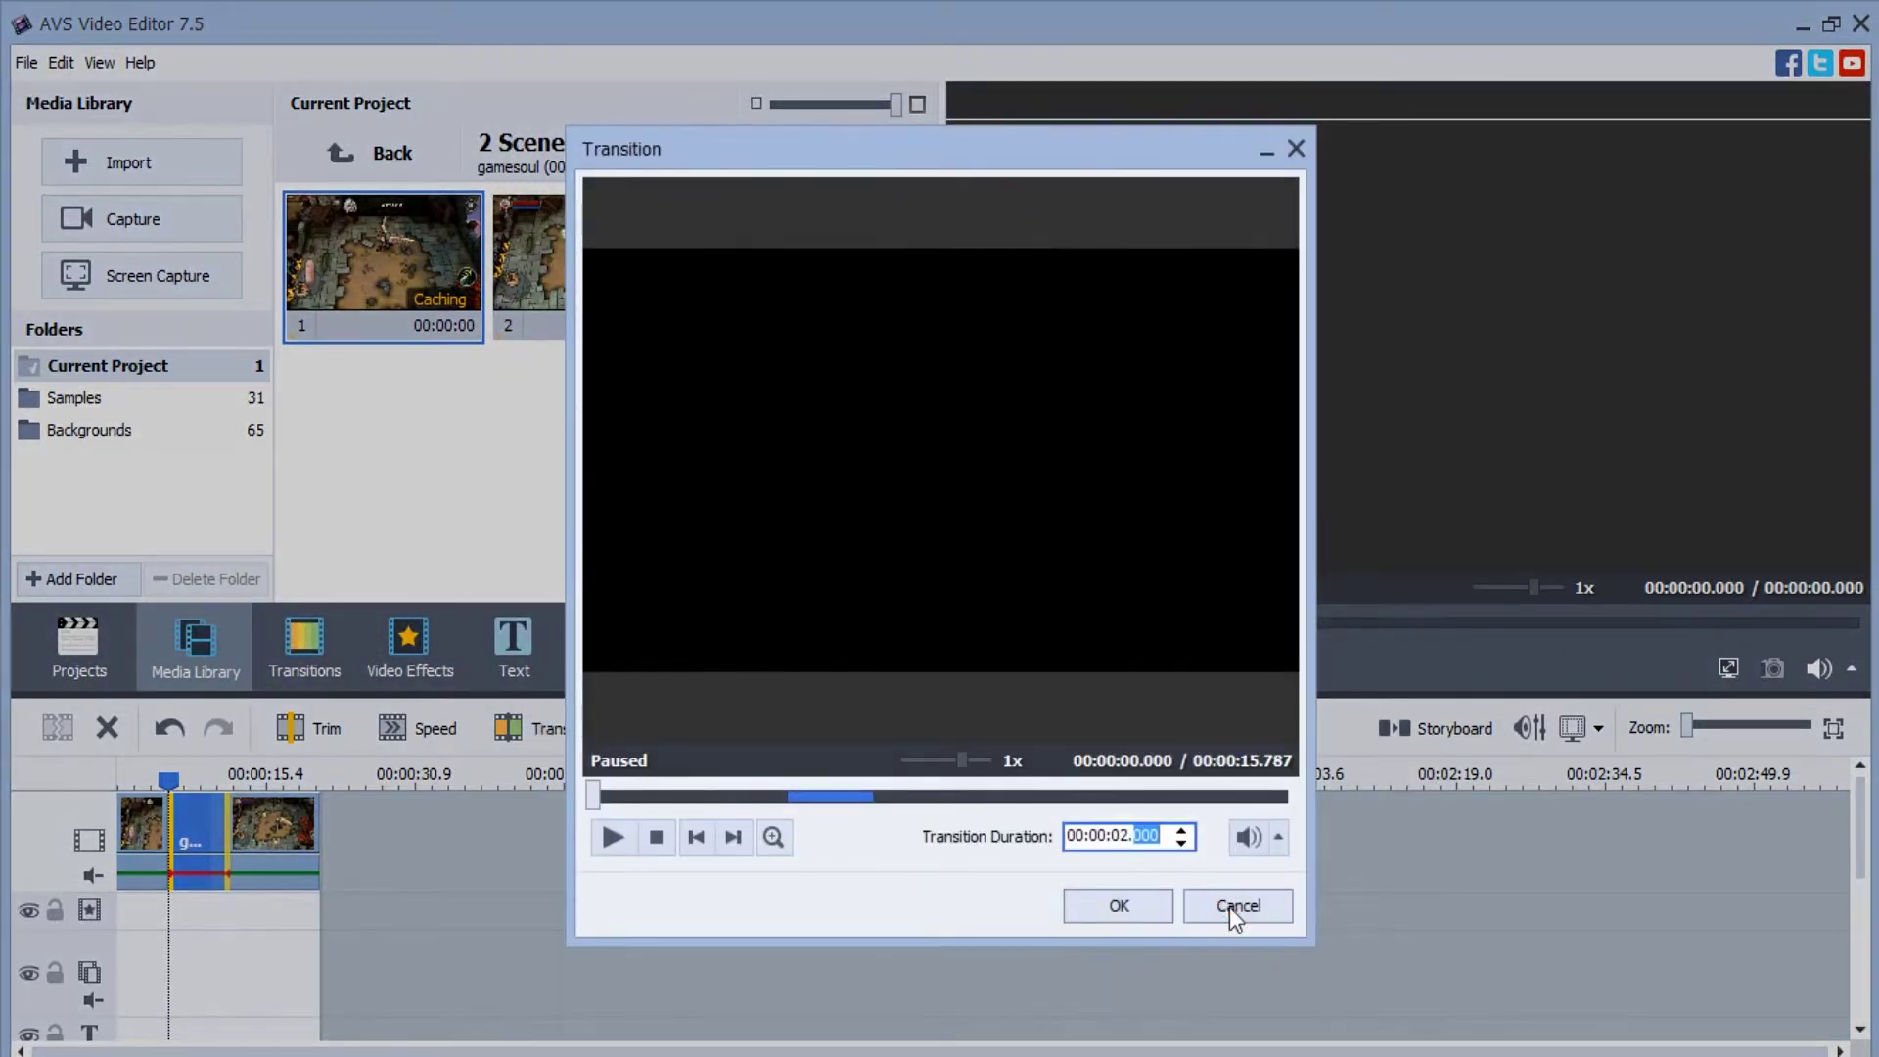
click(1235, 906)
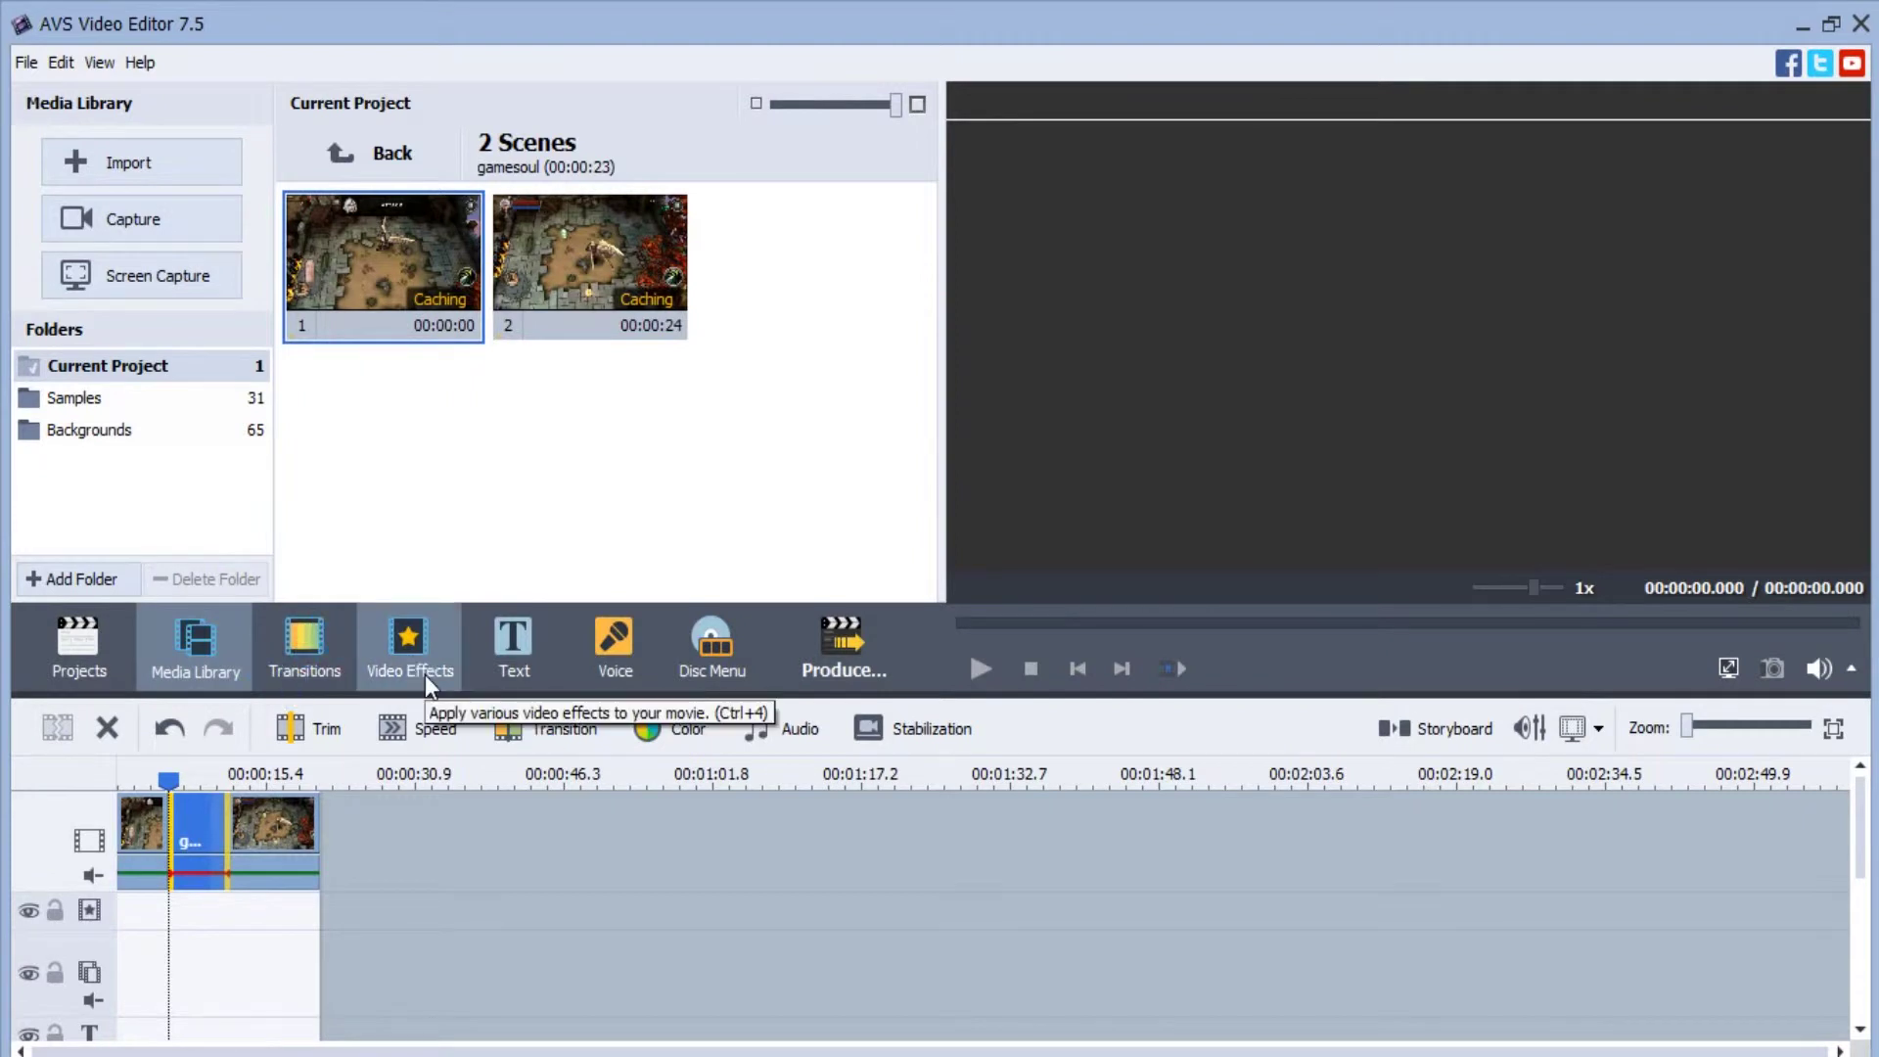
In storyboard view, insert the Game Puzzle 7x7 Collapse transition from the Puzzle group between the two parts of Scene 1.
click(303, 646)
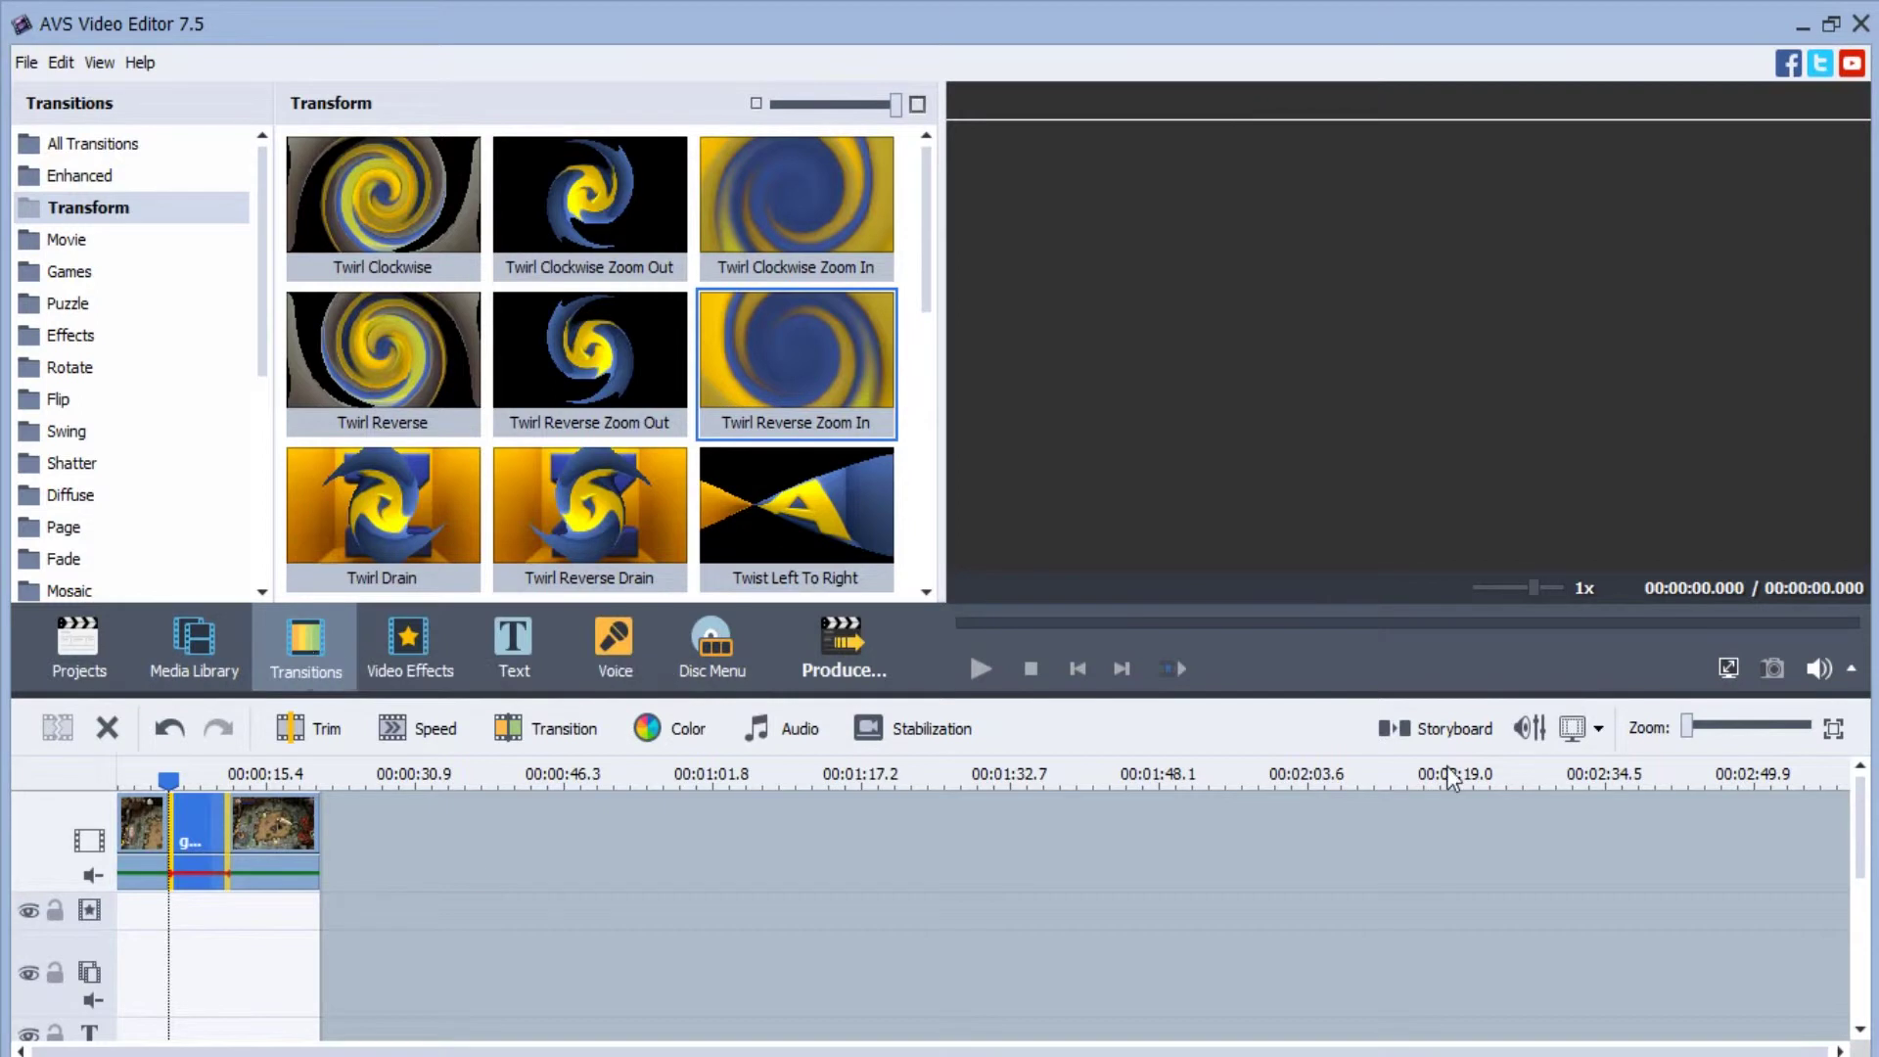
click(1455, 730)
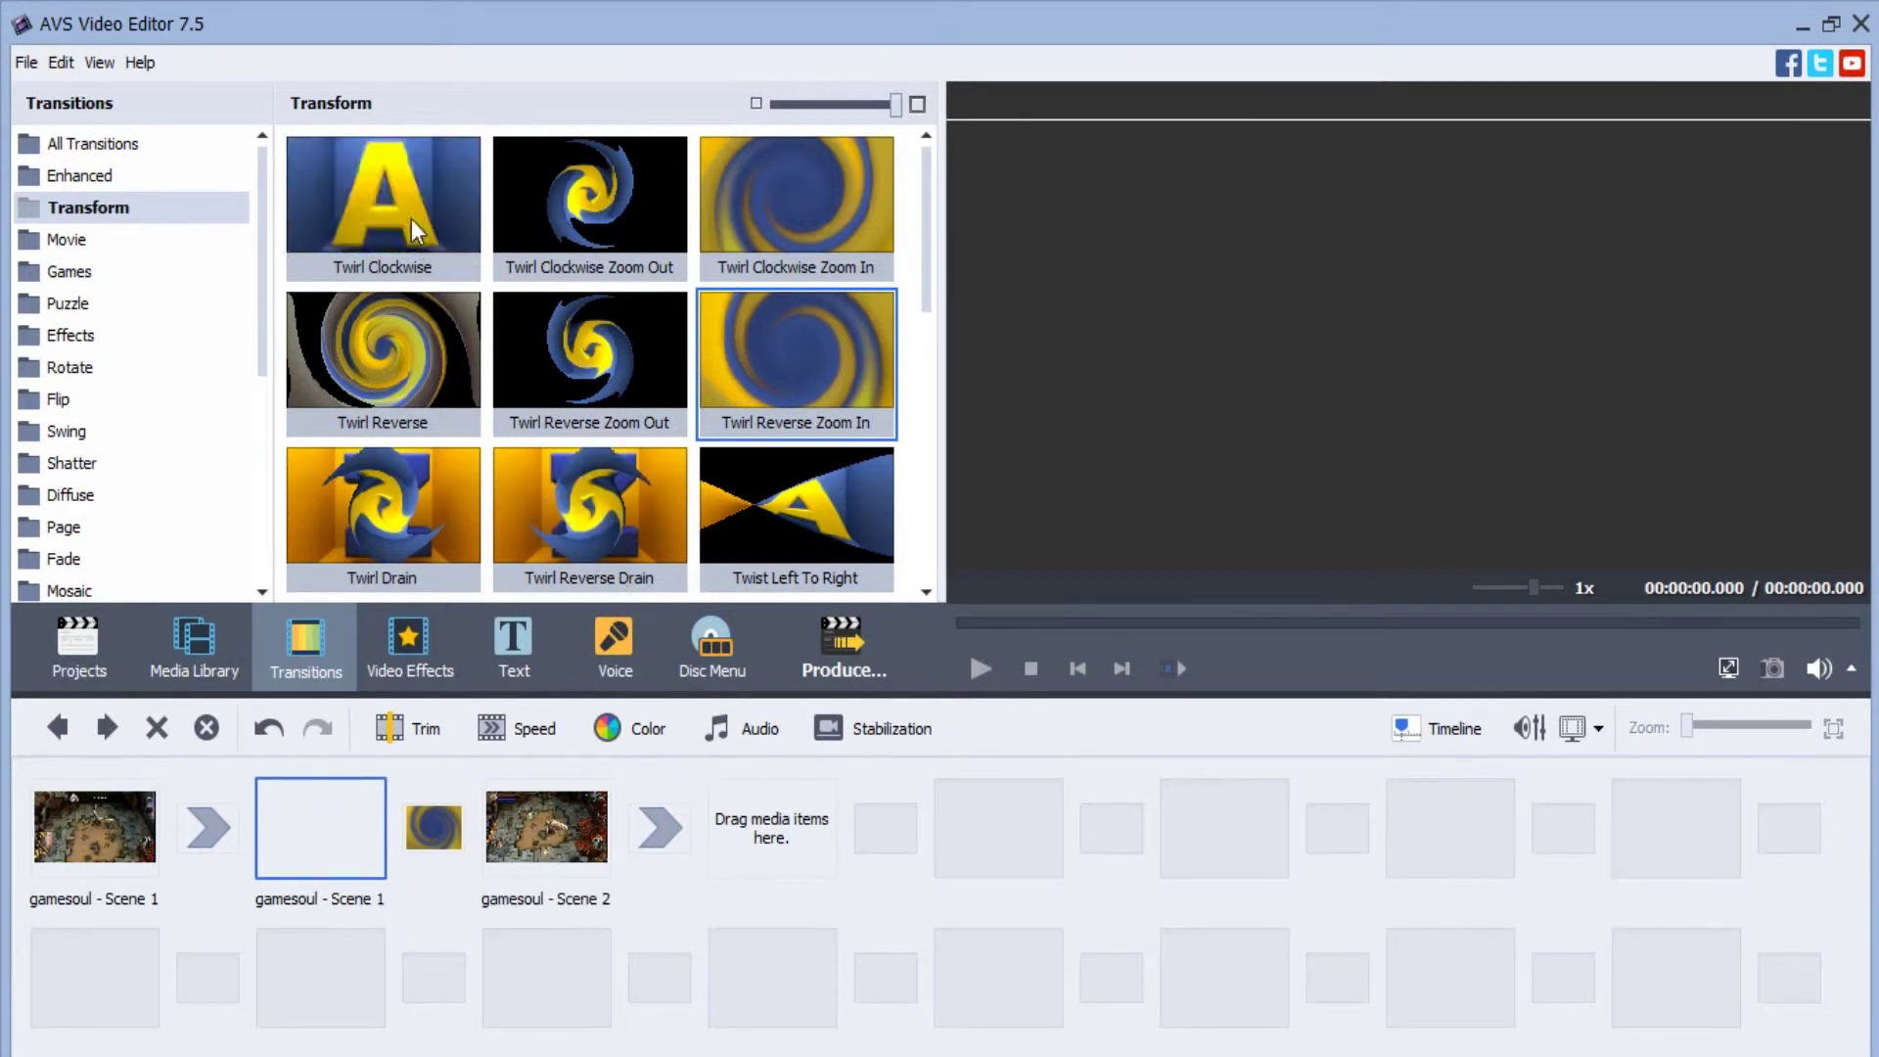
click(59, 369)
click(85, 305)
click(98, 334)
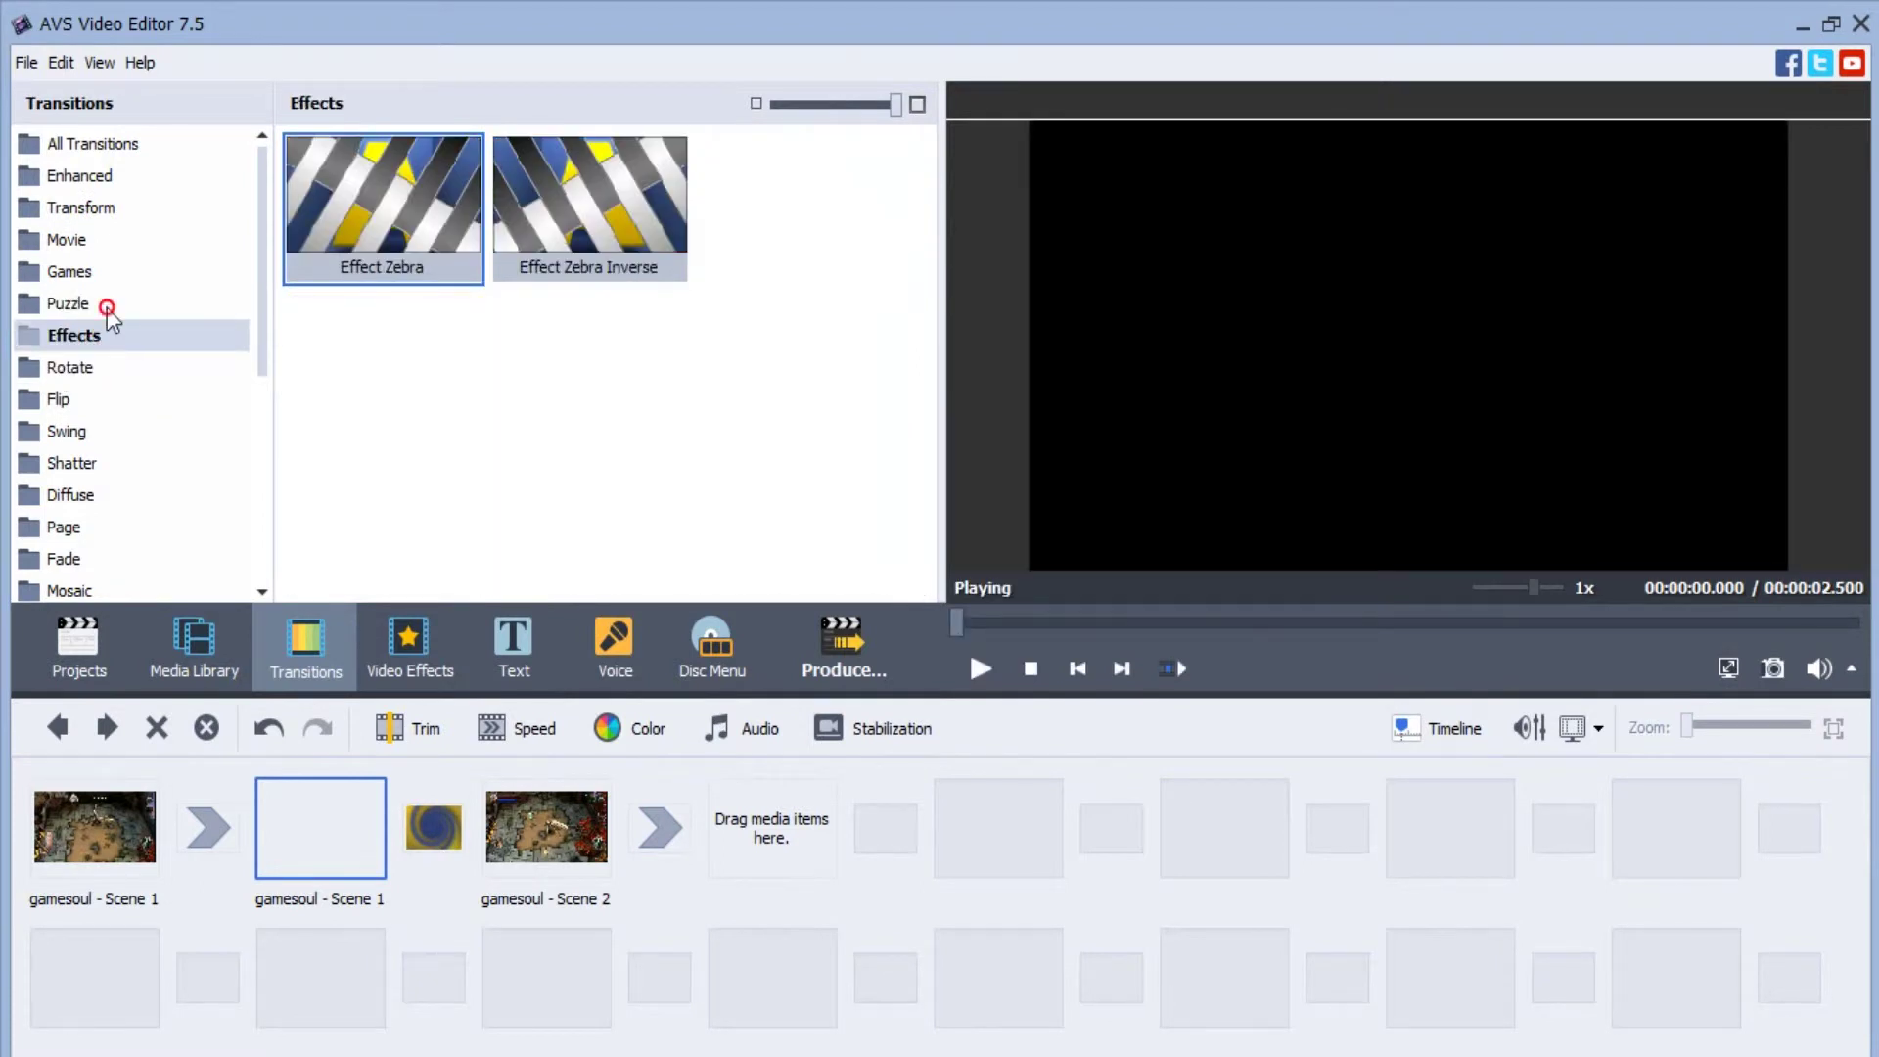
click(108, 307)
click(614, 336)
drag(613, 337, 208, 822)
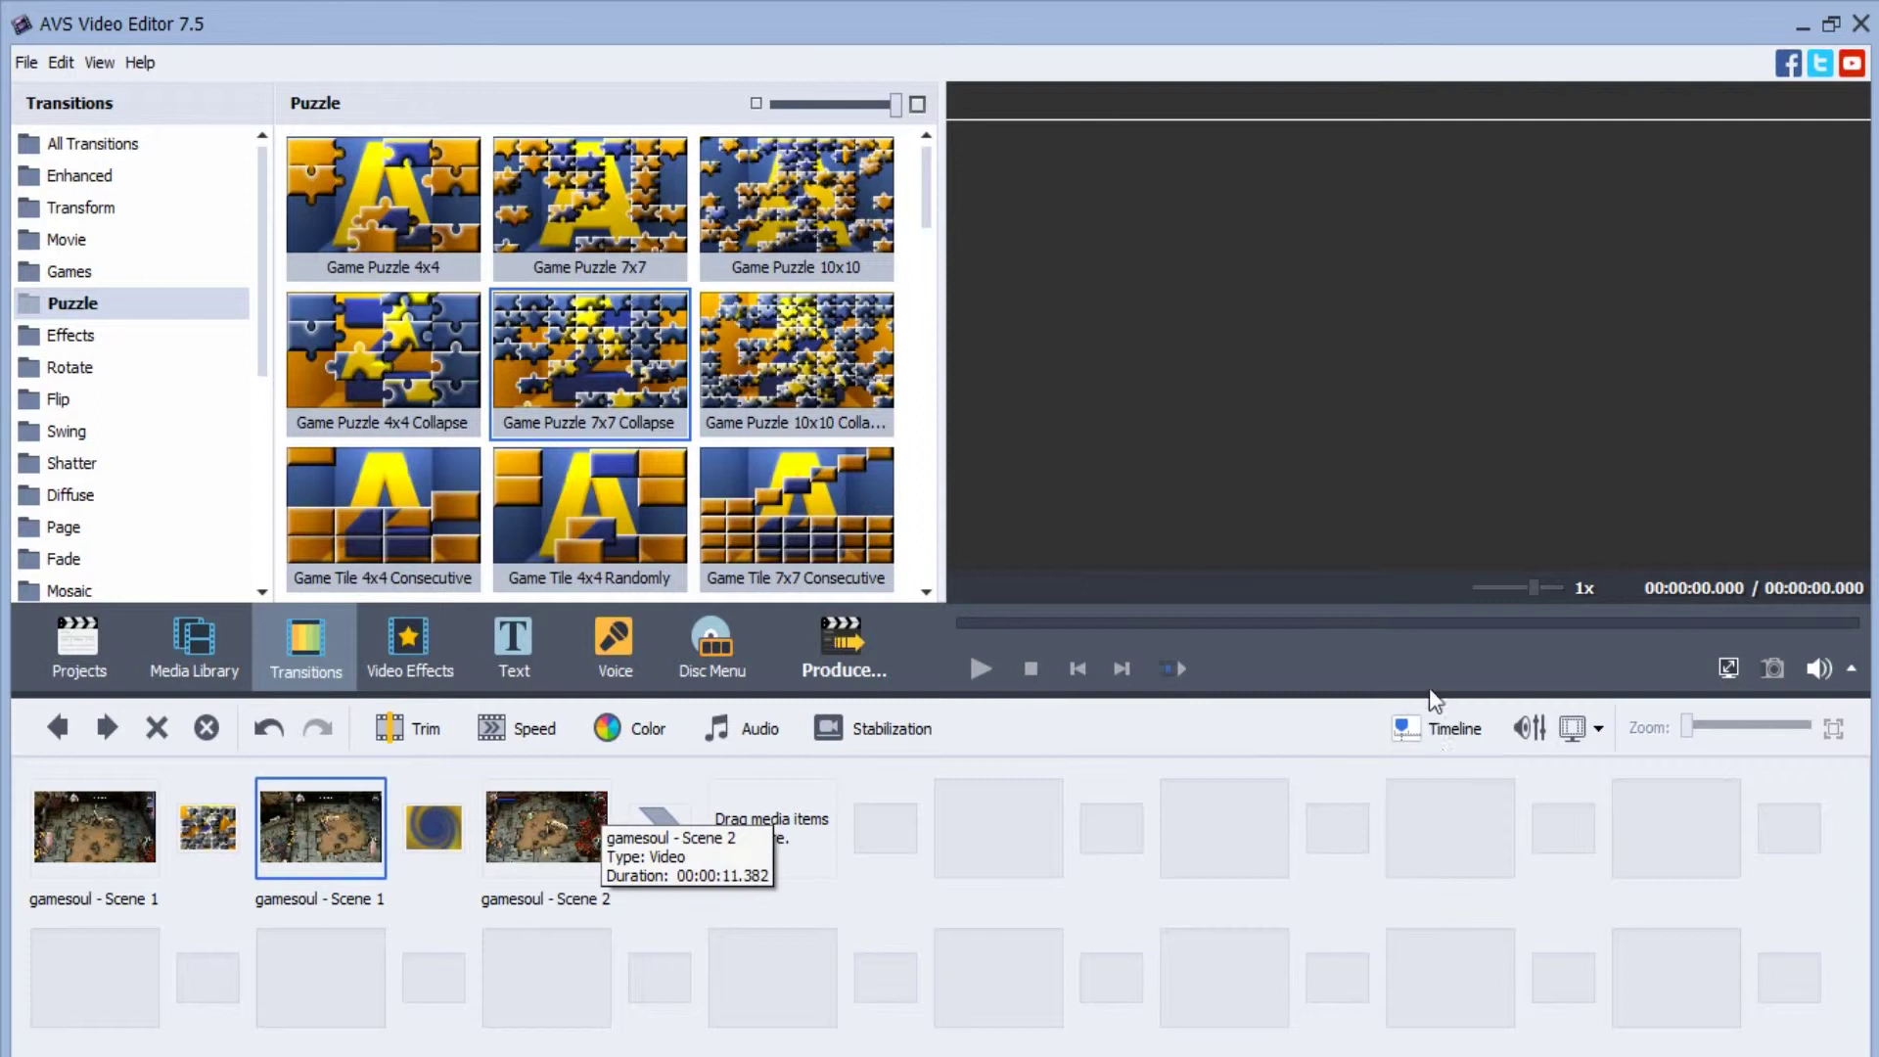
Return to the timeline view, scrub through the joined scenes to check them, and undo the last timeline change.
click(1448, 731)
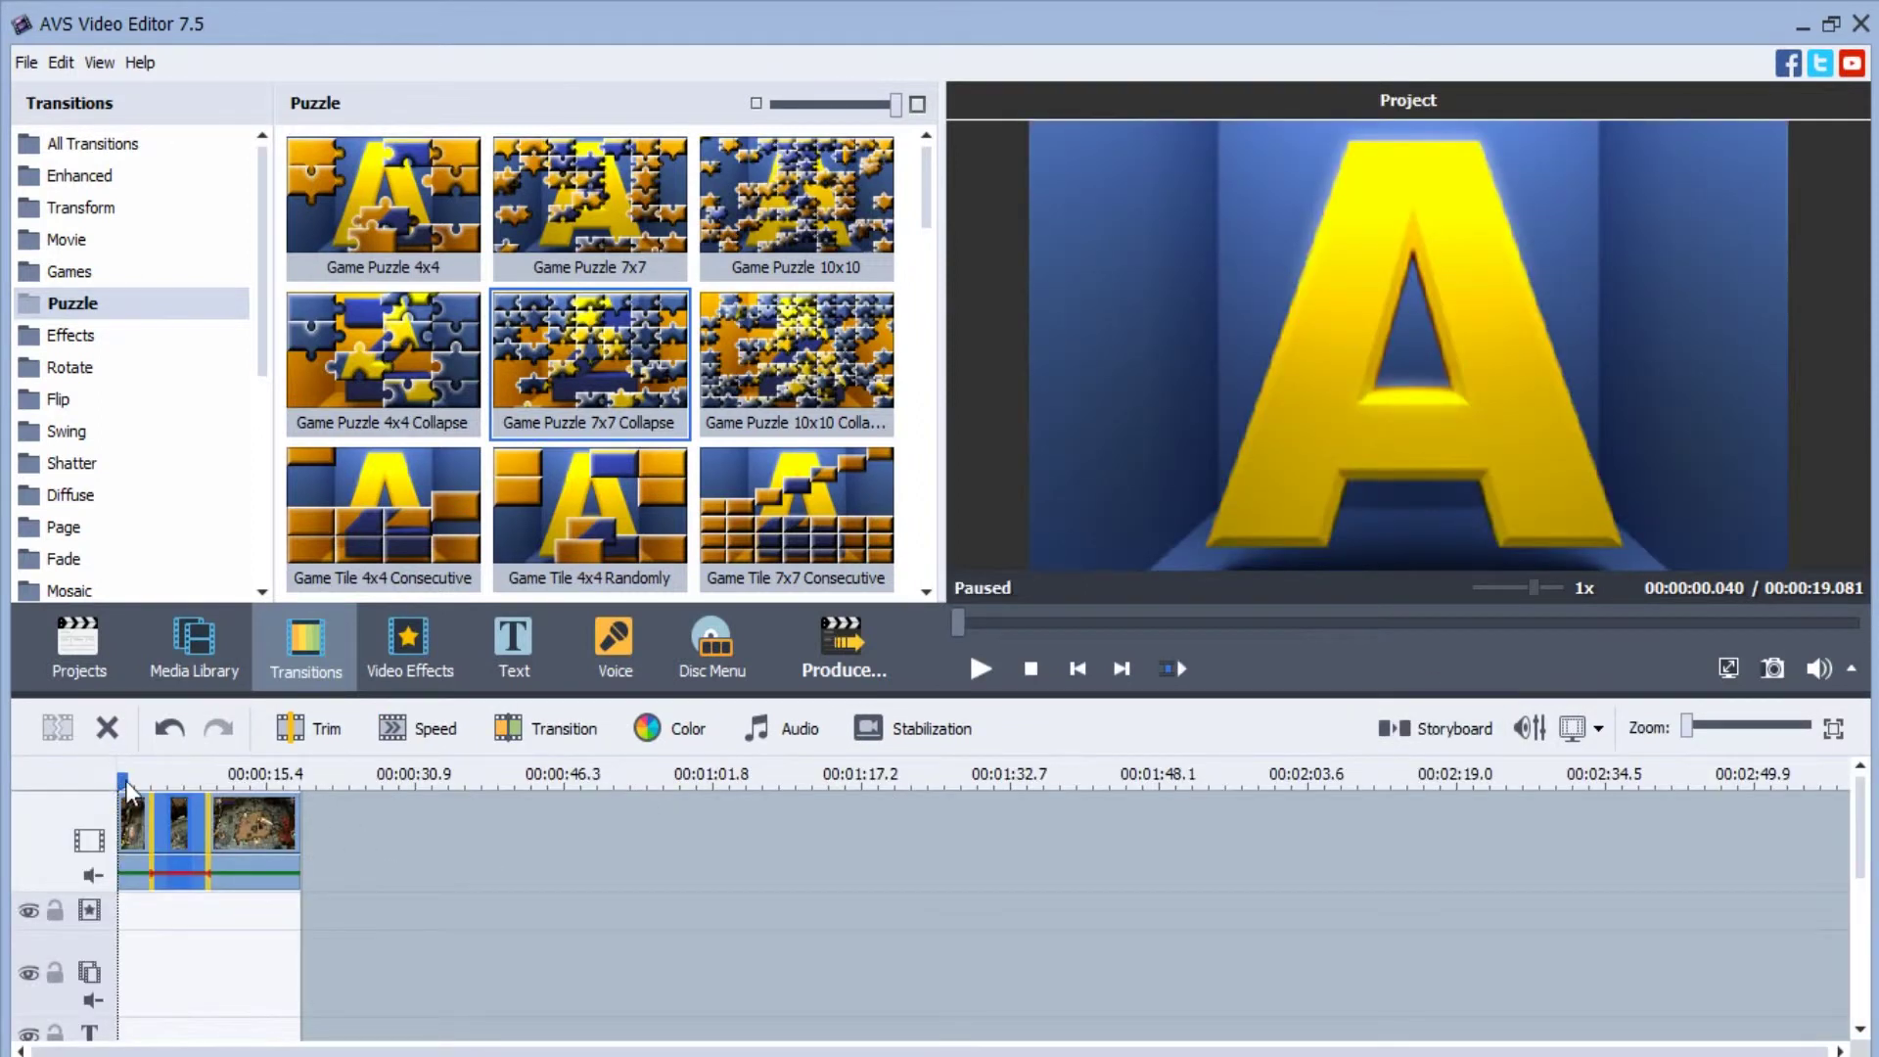
click(267, 783)
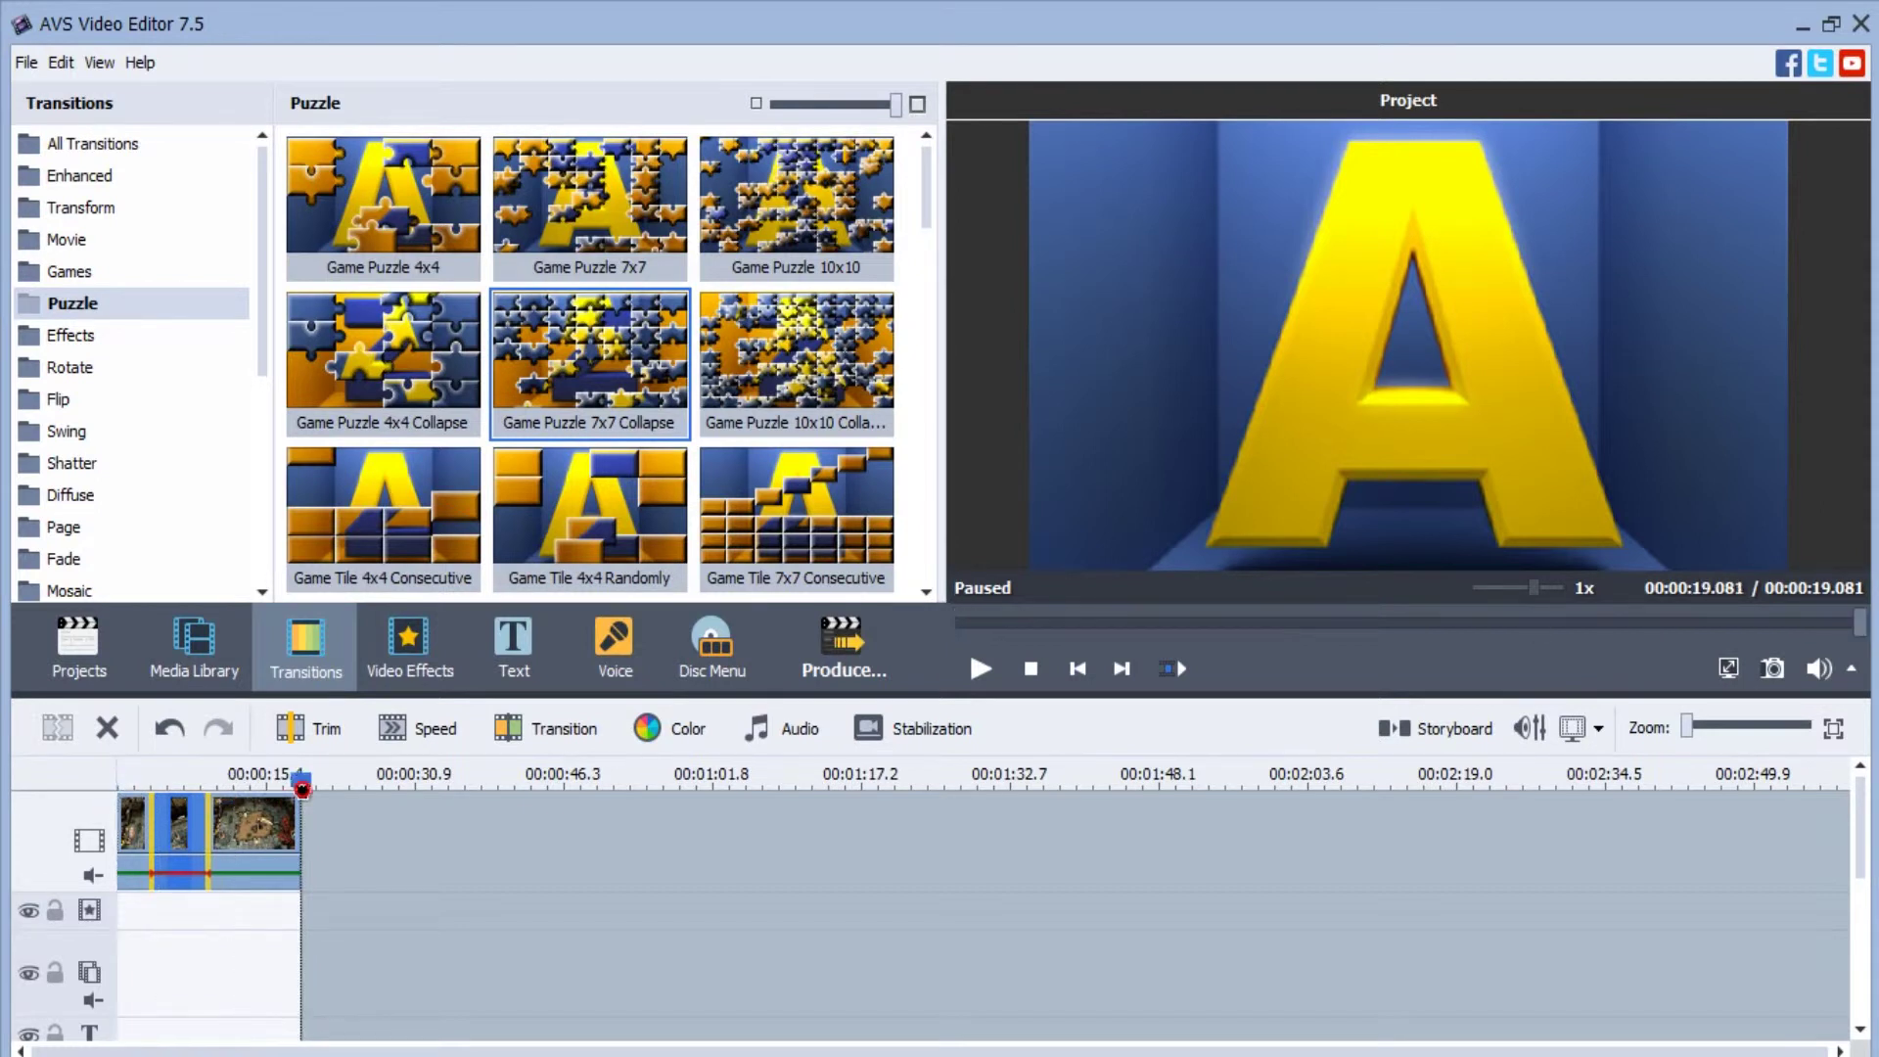
drag(268, 783, 122, 783)
click(239, 798)
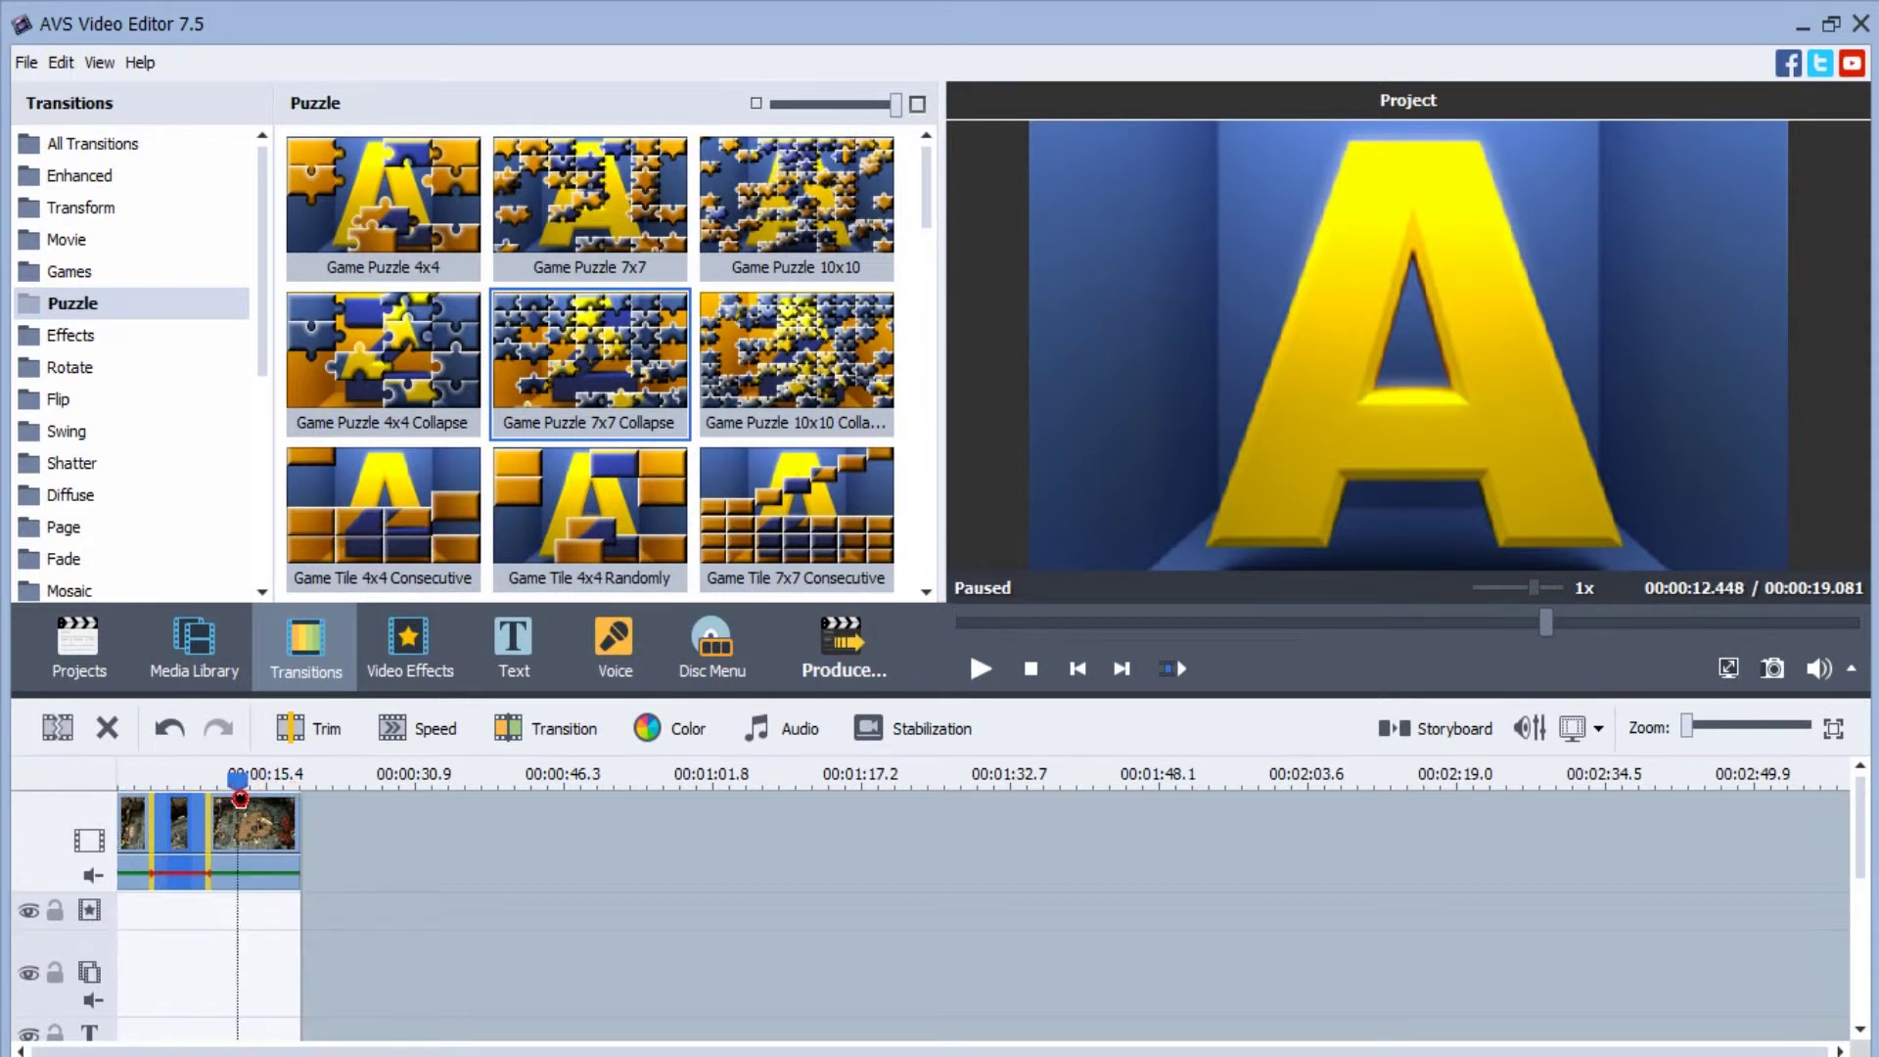
mouse_move(121, 780)
mouse_down()
mouse_move(240, 794)
mouse_move(142, 794)
mouse_up()
click(140, 781)
click(267, 832)
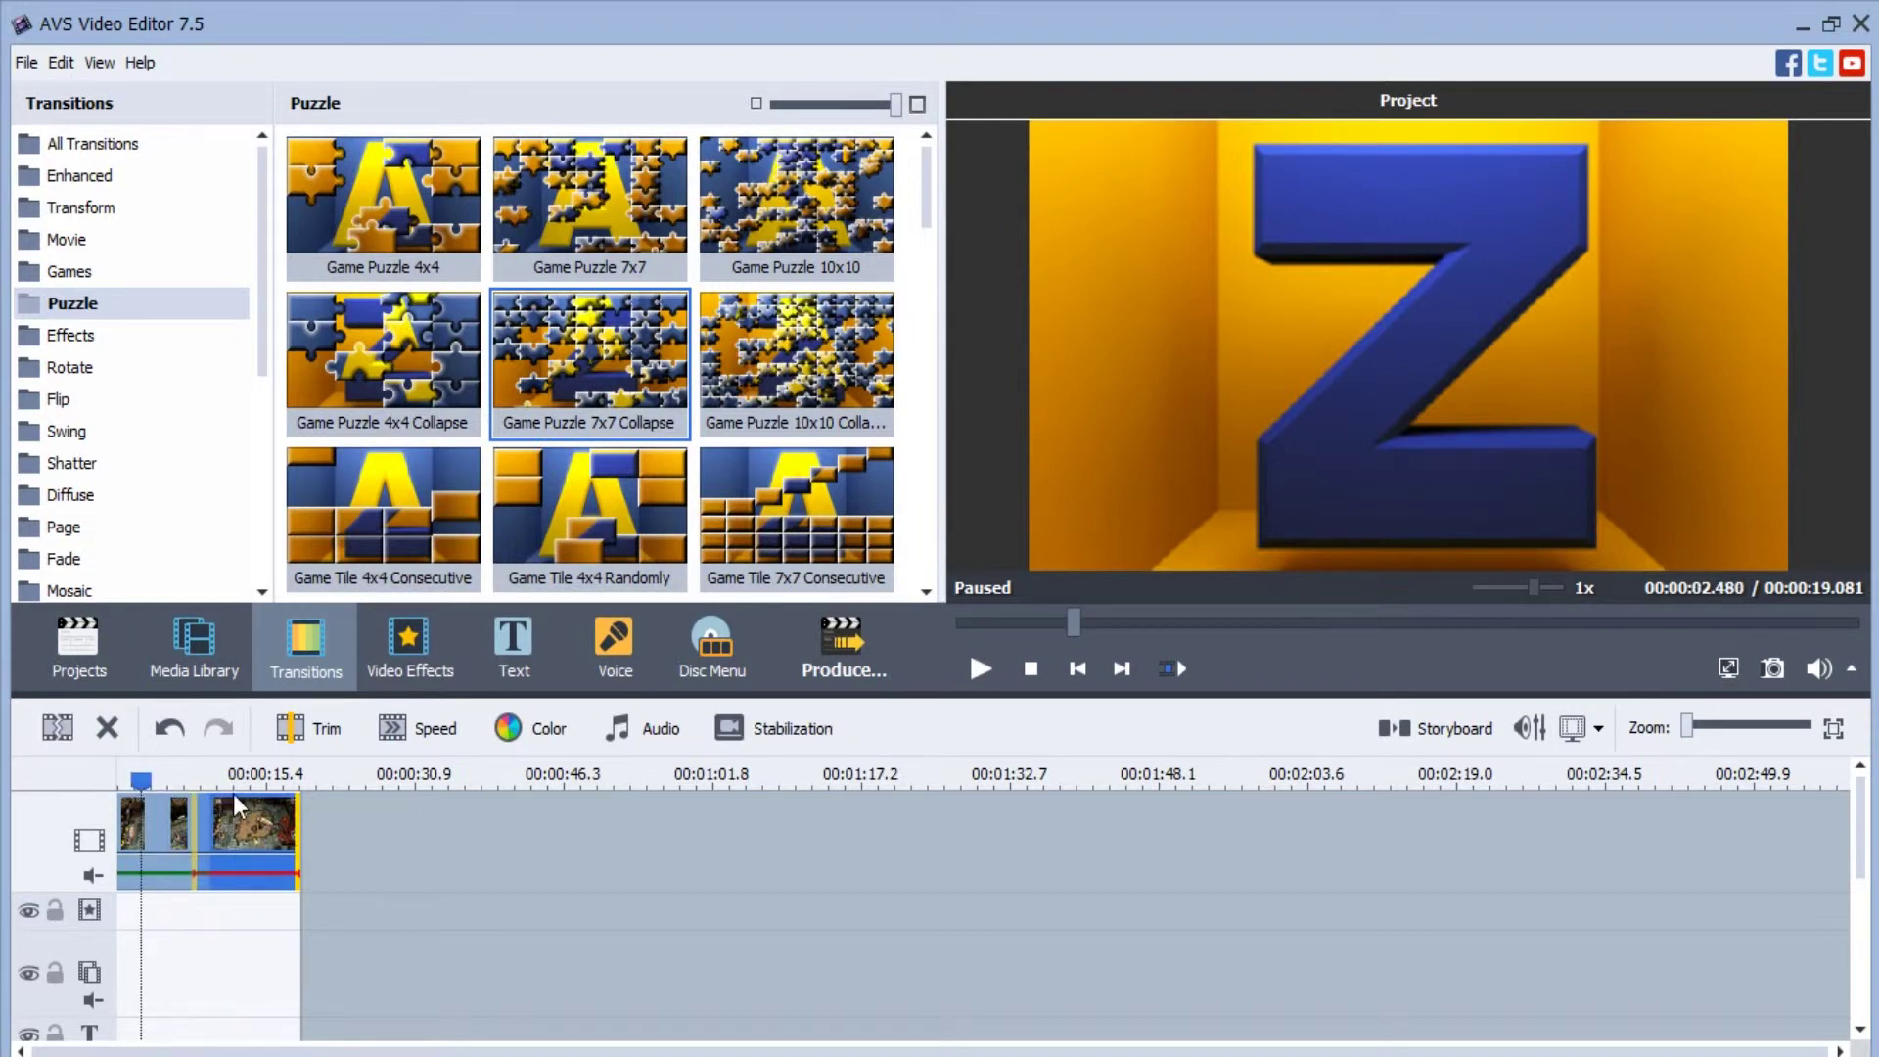
key(ctrl+z)
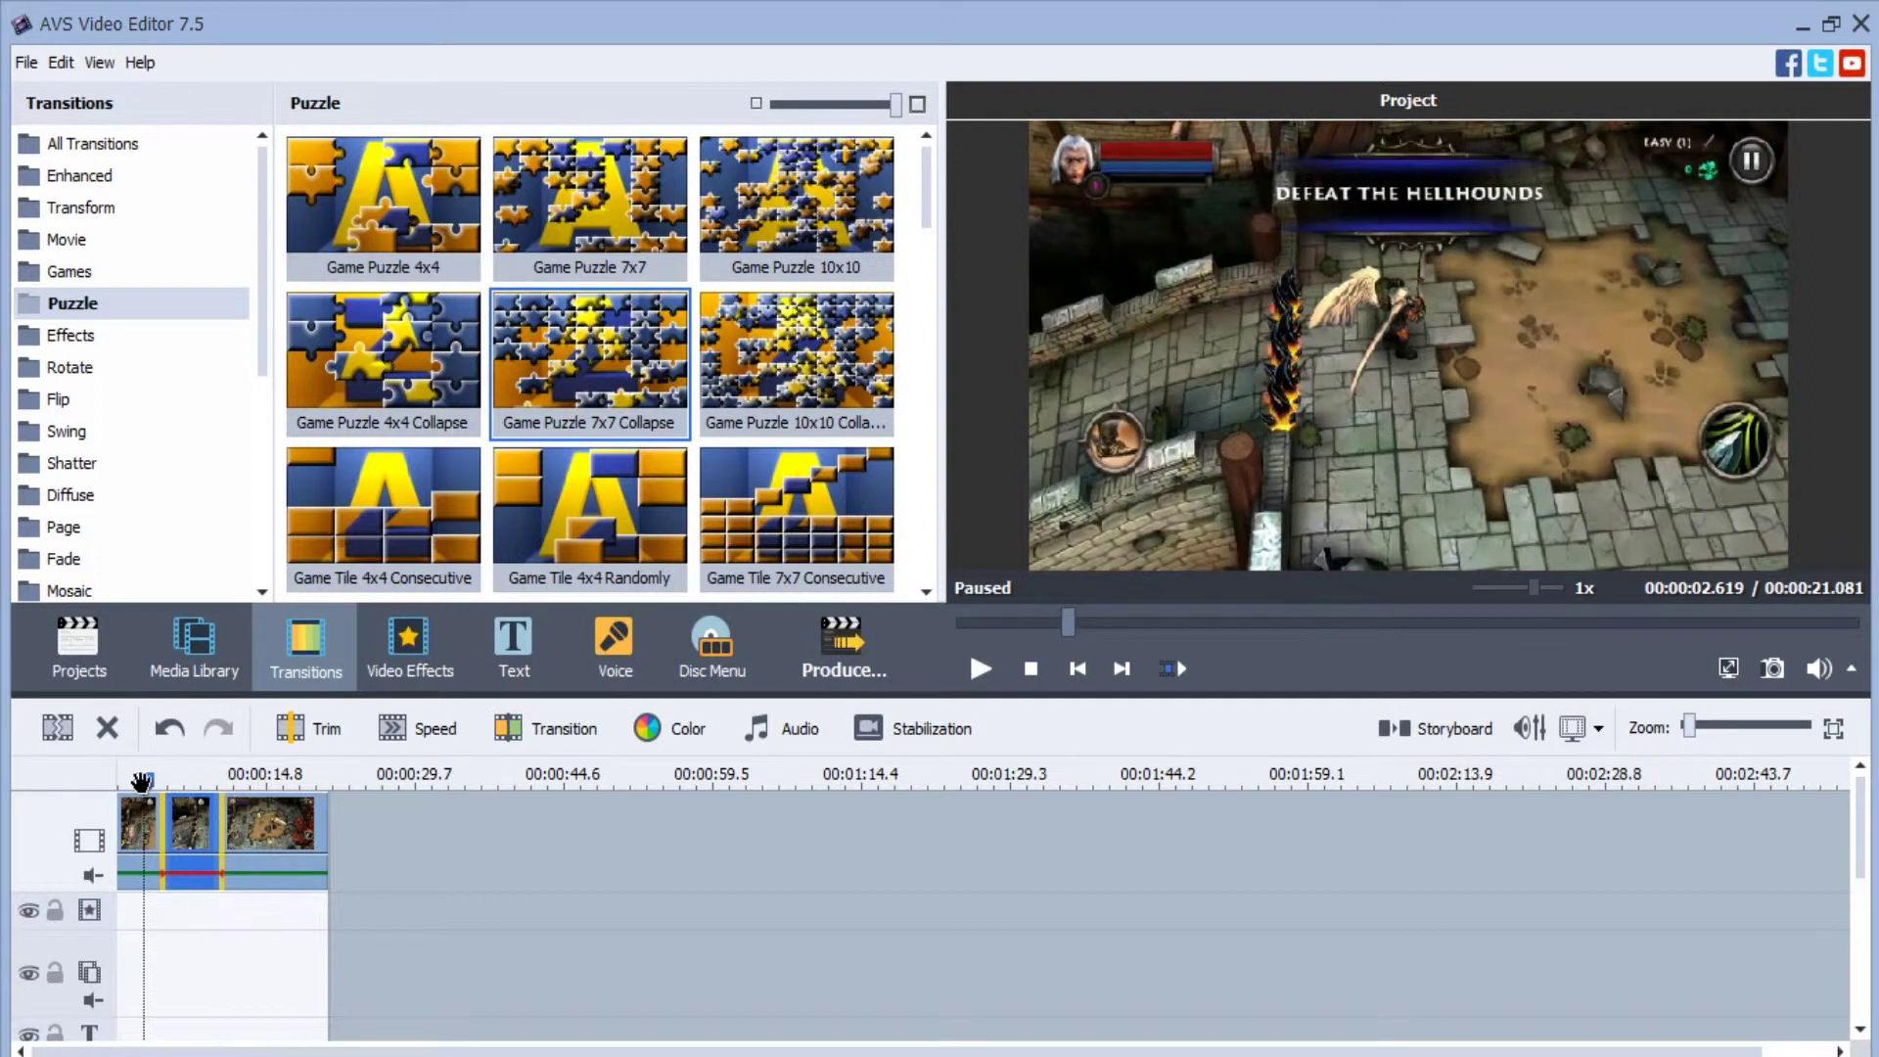
Zoom in on the timeline to examine the clips and transitions from the project's start, and select the second part of Scene 1.
click(408, 767)
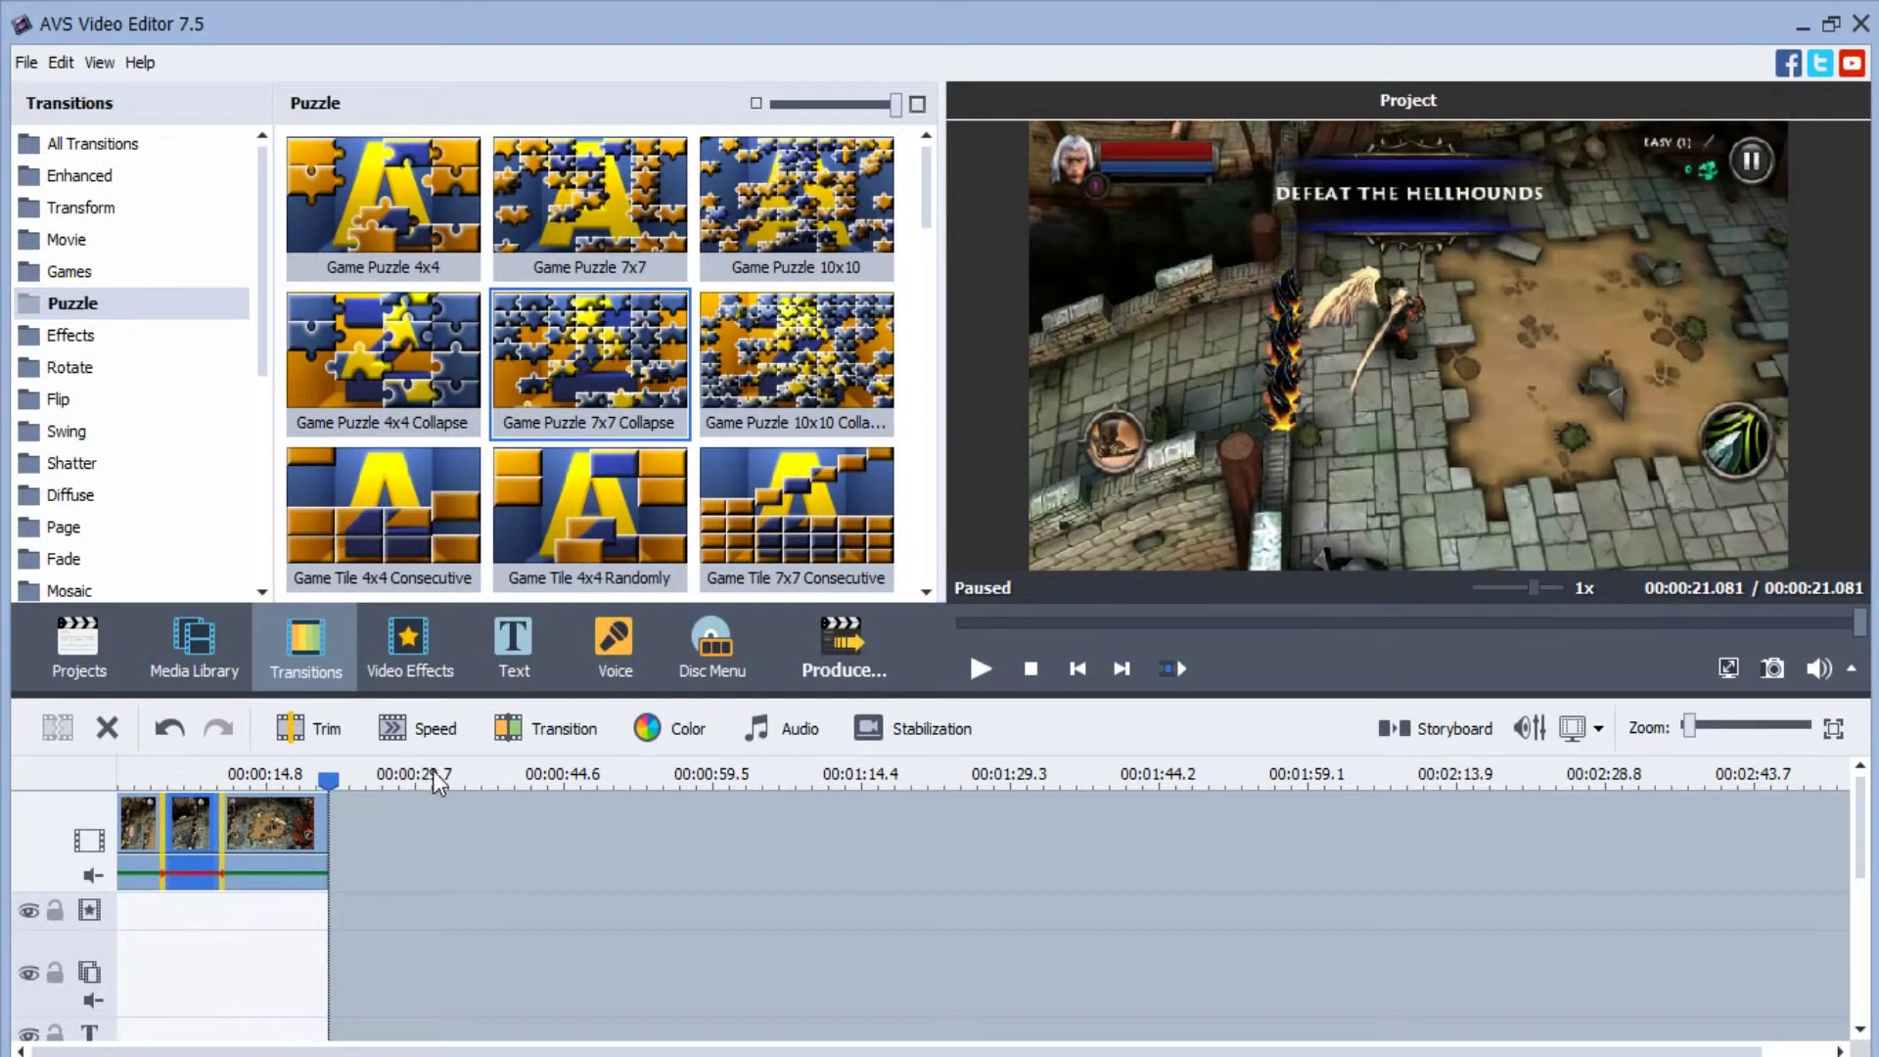
mouse_move(513, 775)
mouse_down()
mouse_move(665, 786)
mouse_move(494, 778)
mouse_up()
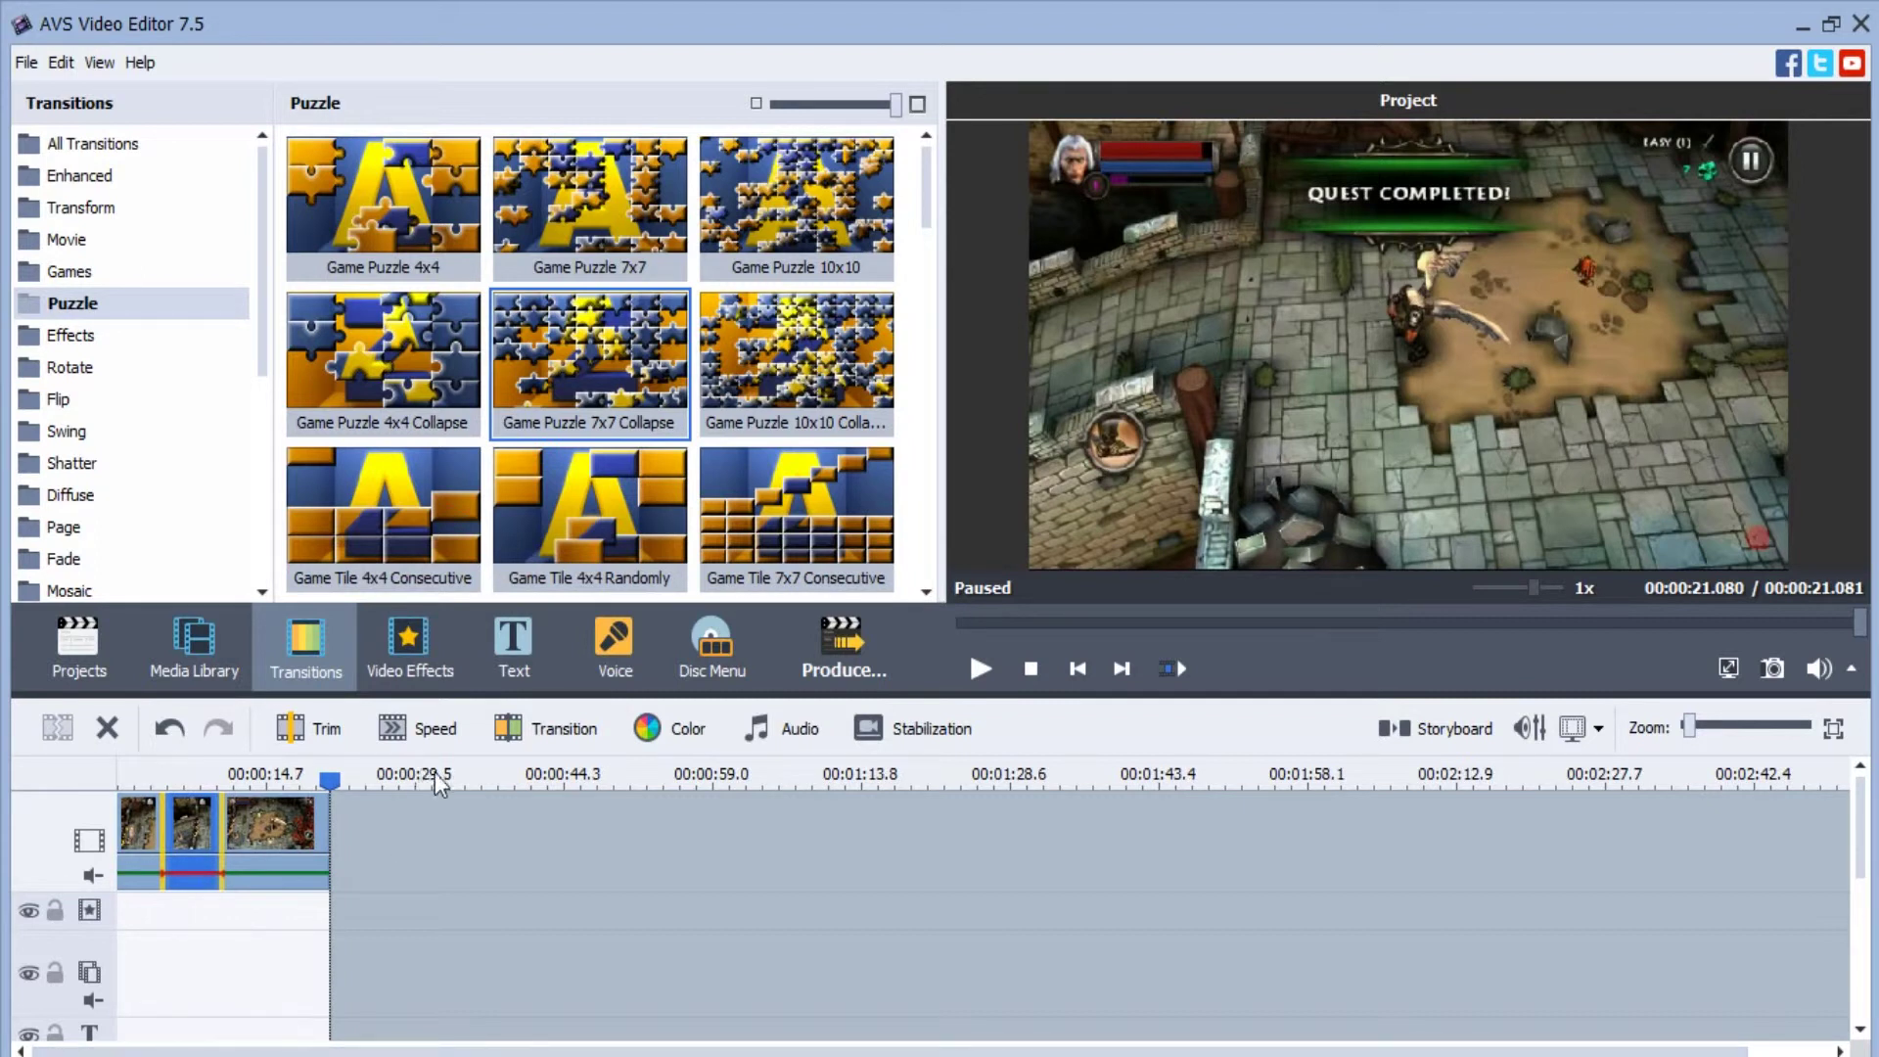
drag(452, 779, 1040, 776)
drag(476, 1048, 139, 1048)
drag(1024, 777, 1288, 777)
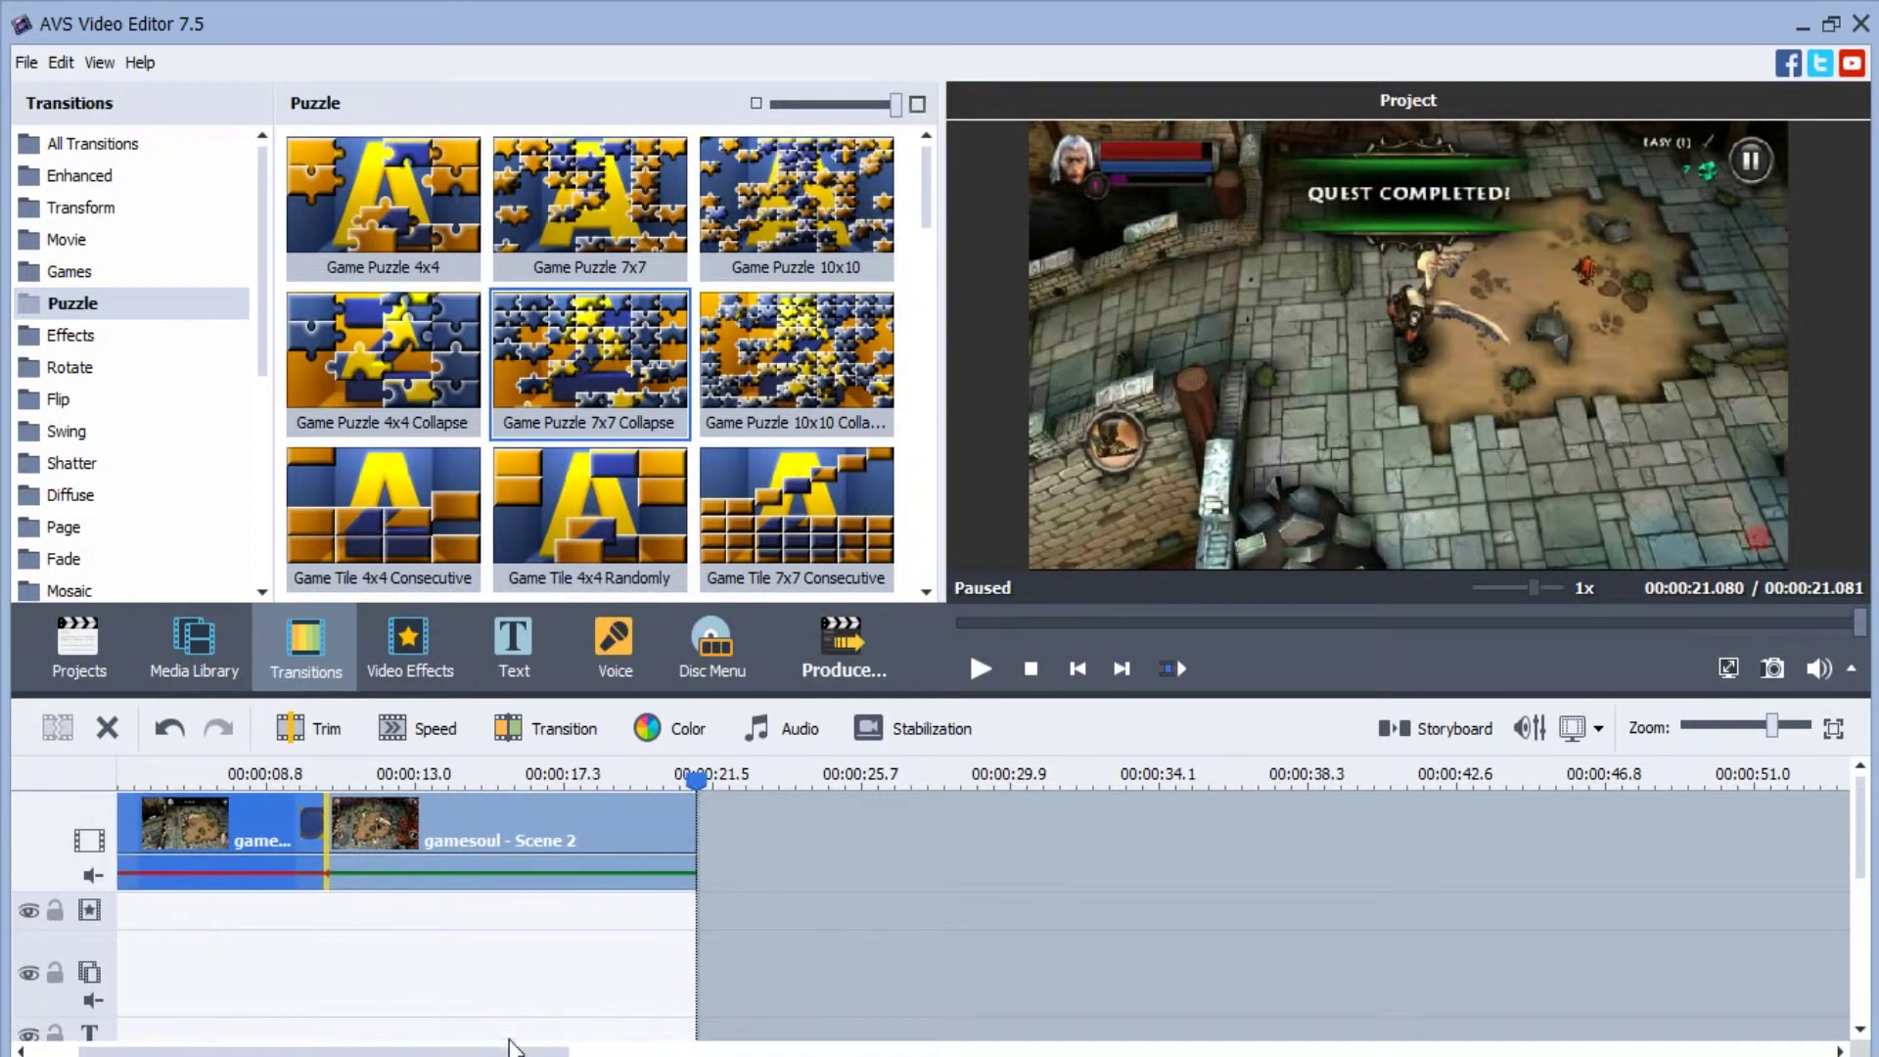
drag(507, 1048, 264, 1052)
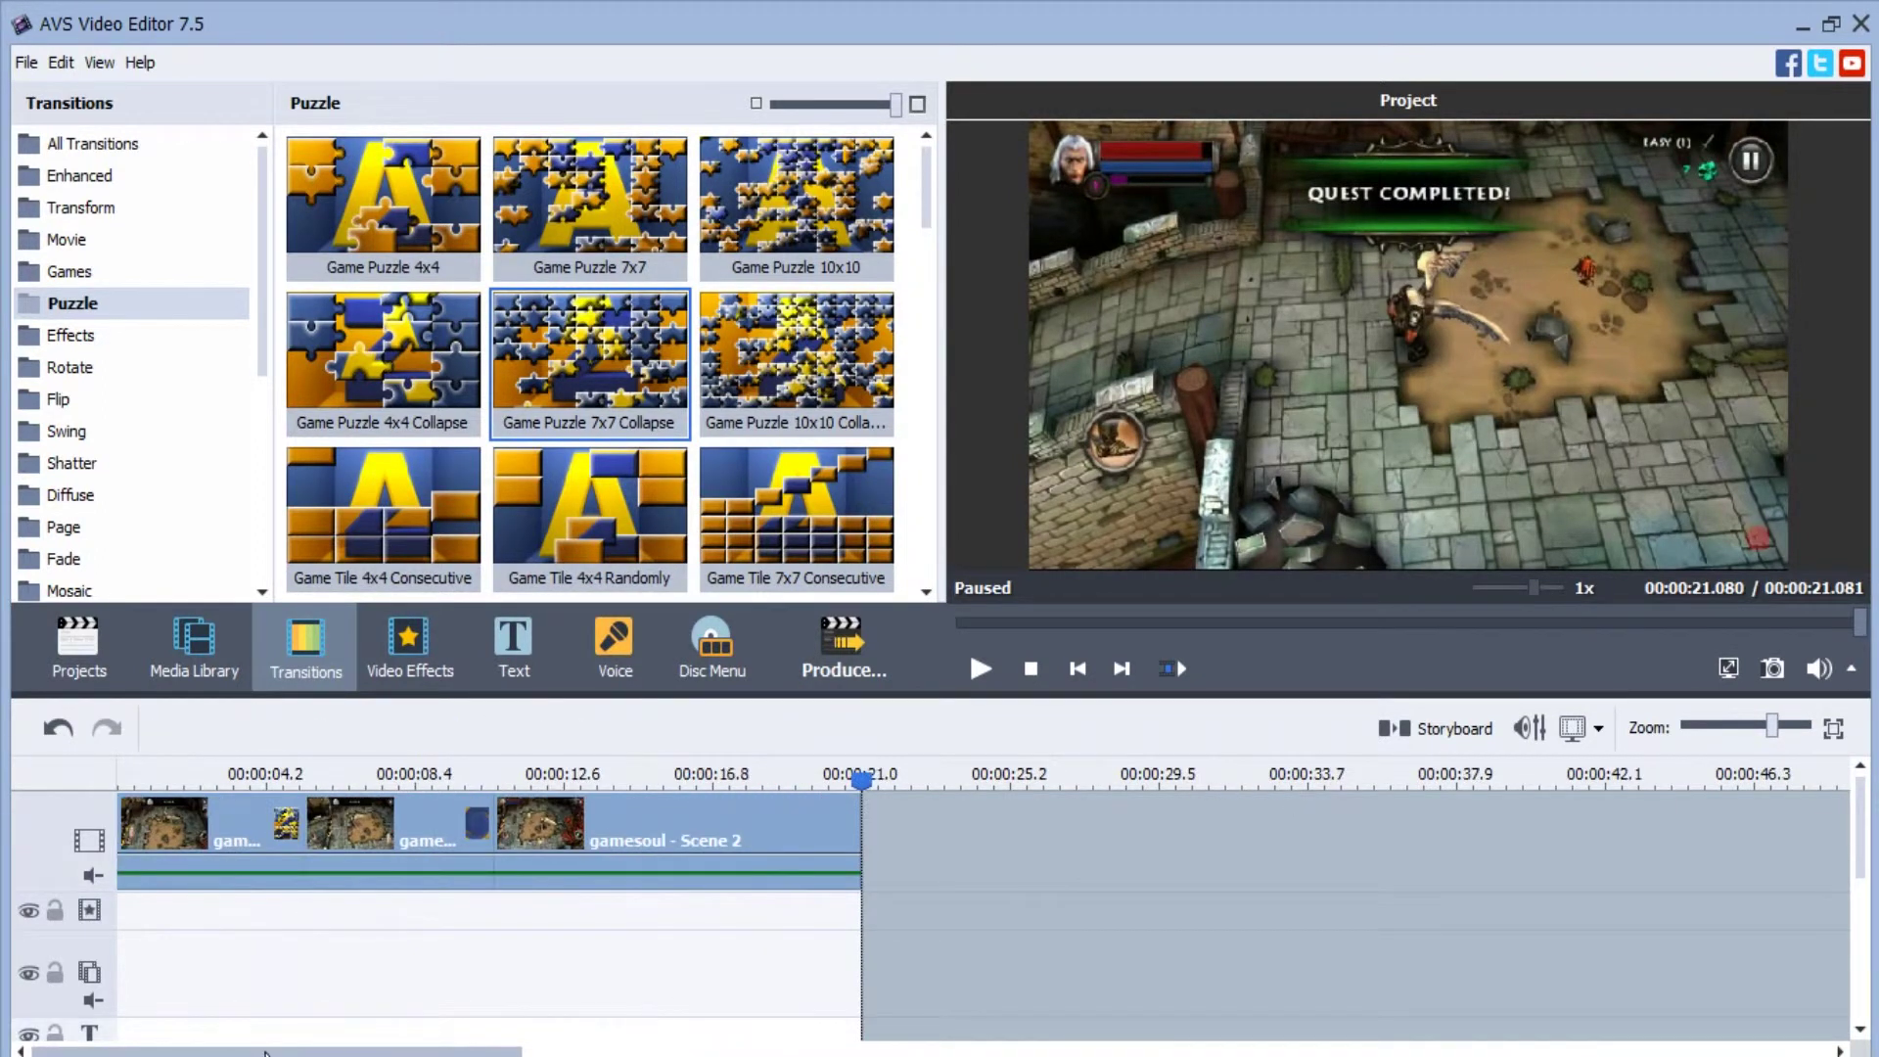
click(296, 832)
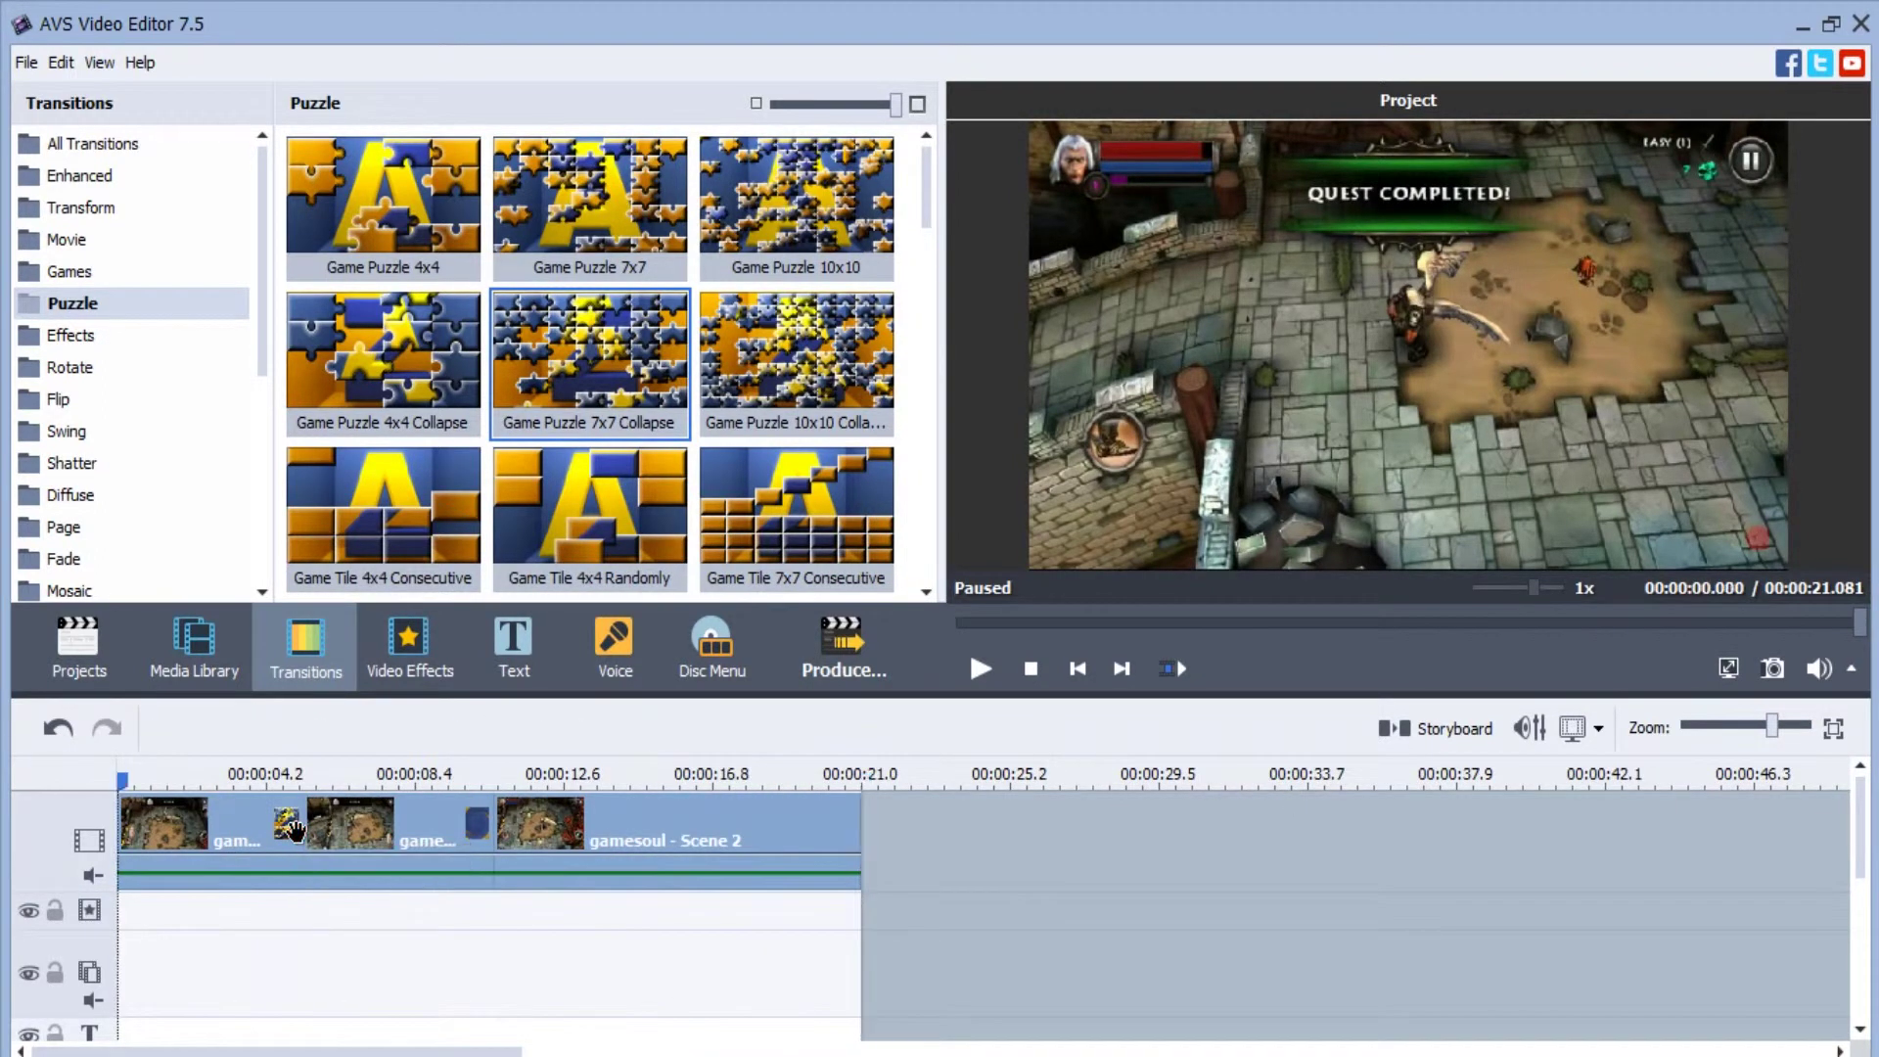
click(456, 834)
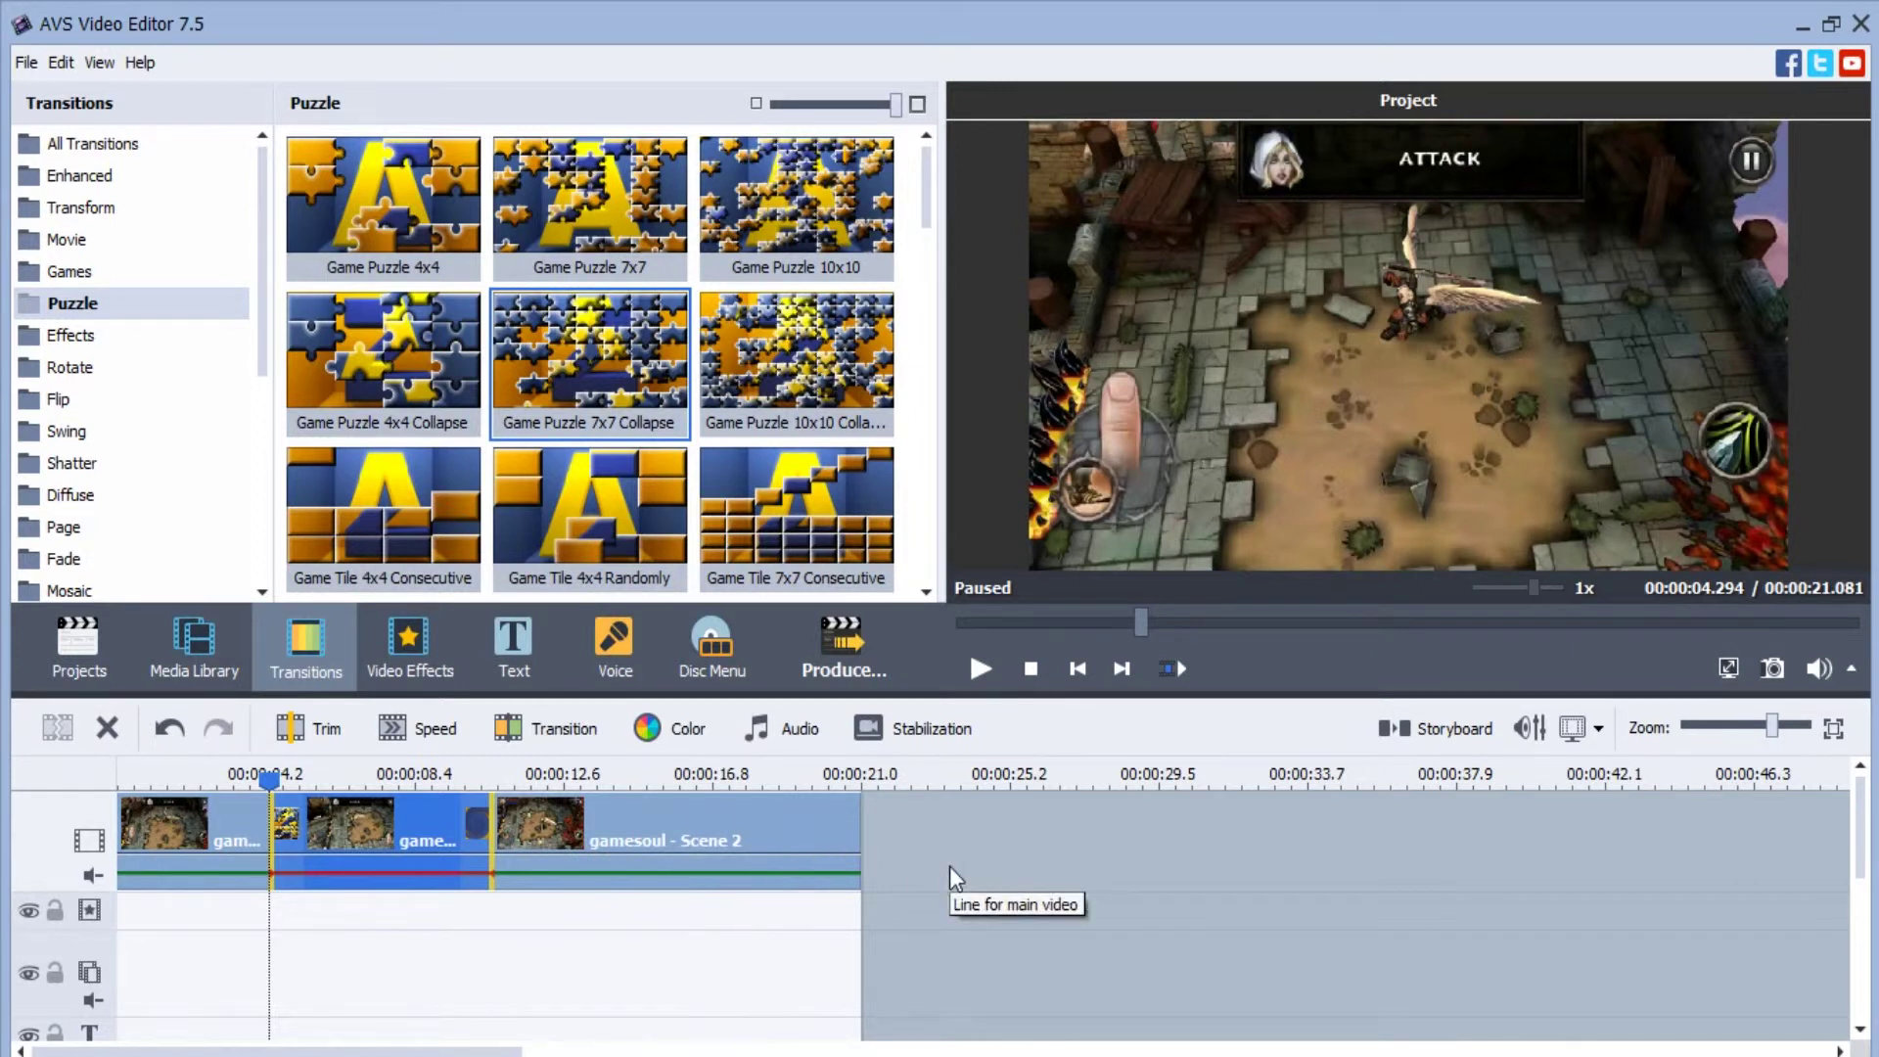
Split Scene 2 into four parts, cutting at about 13, 16 and 18 seconds on the timeline.
drag(271, 780, 460, 783)
click(576, 781)
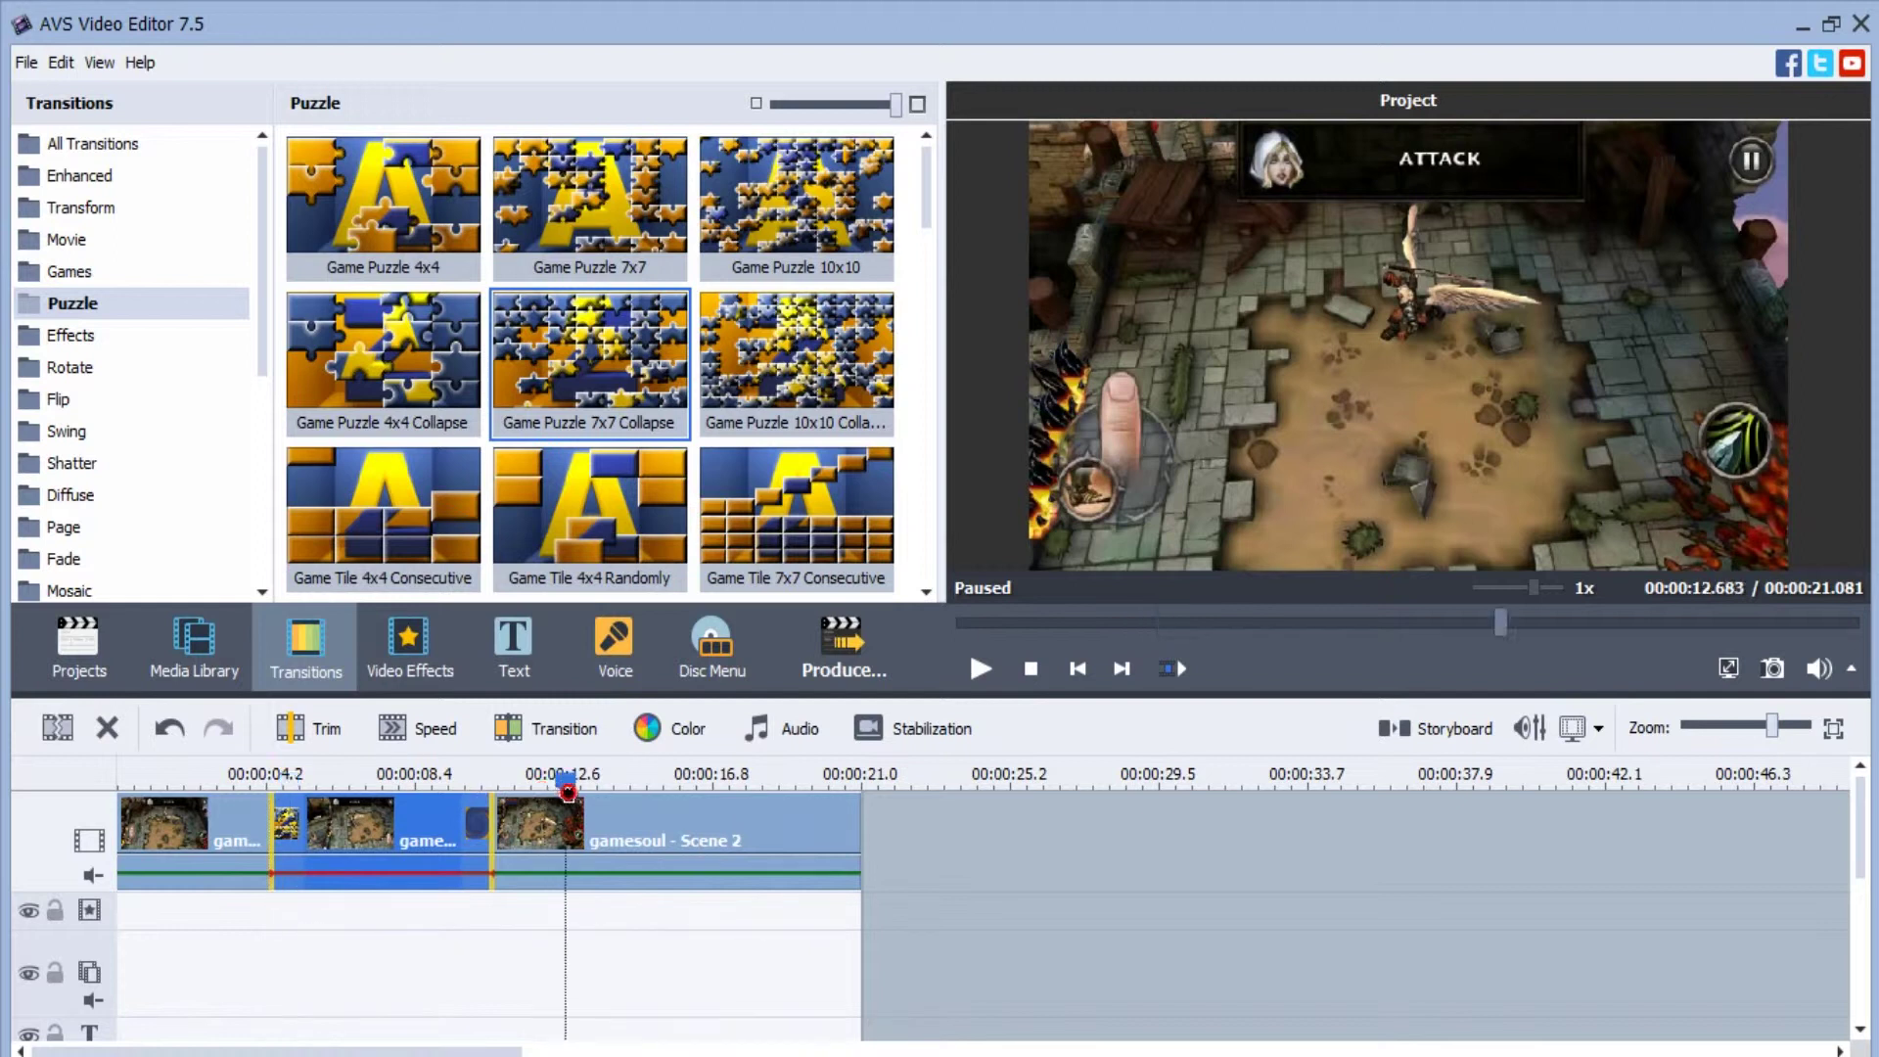
click(57, 729)
click(581, 795)
drag(582, 780, 673, 780)
click(57, 729)
drag(671, 780, 769, 780)
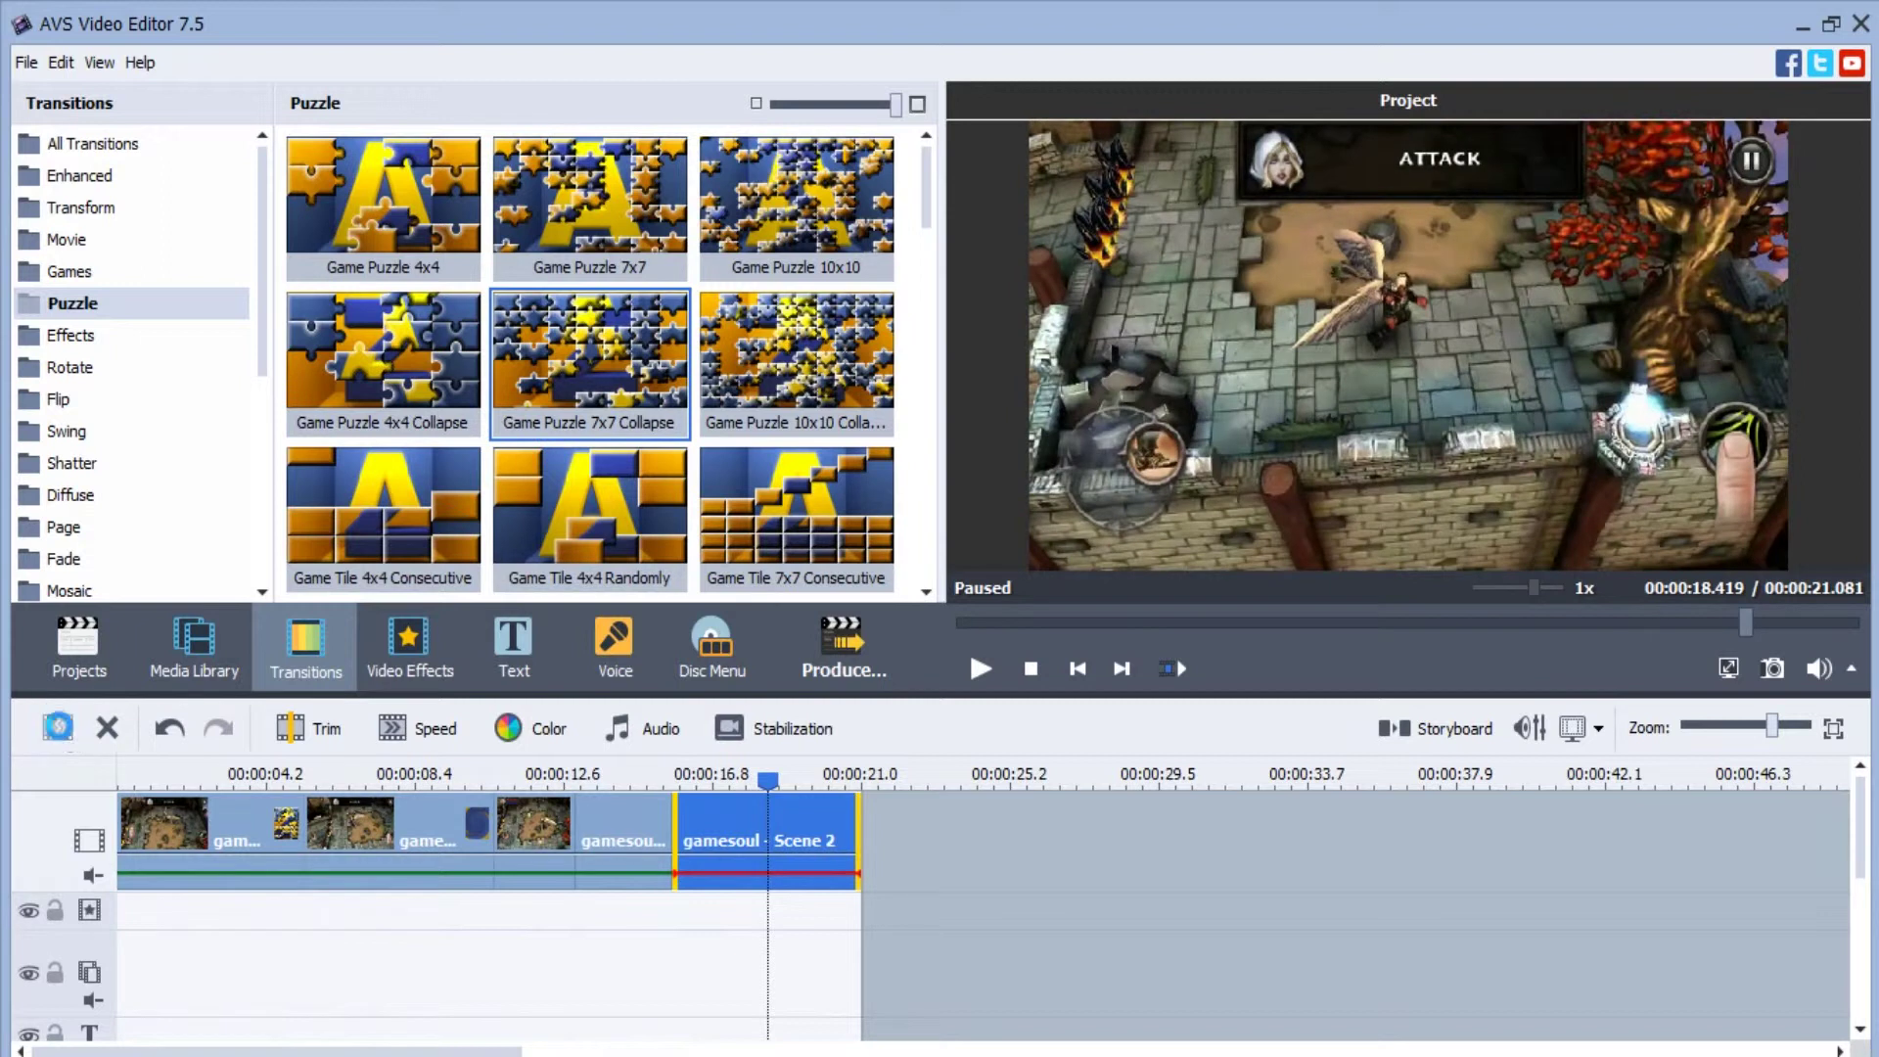
click(57, 729)
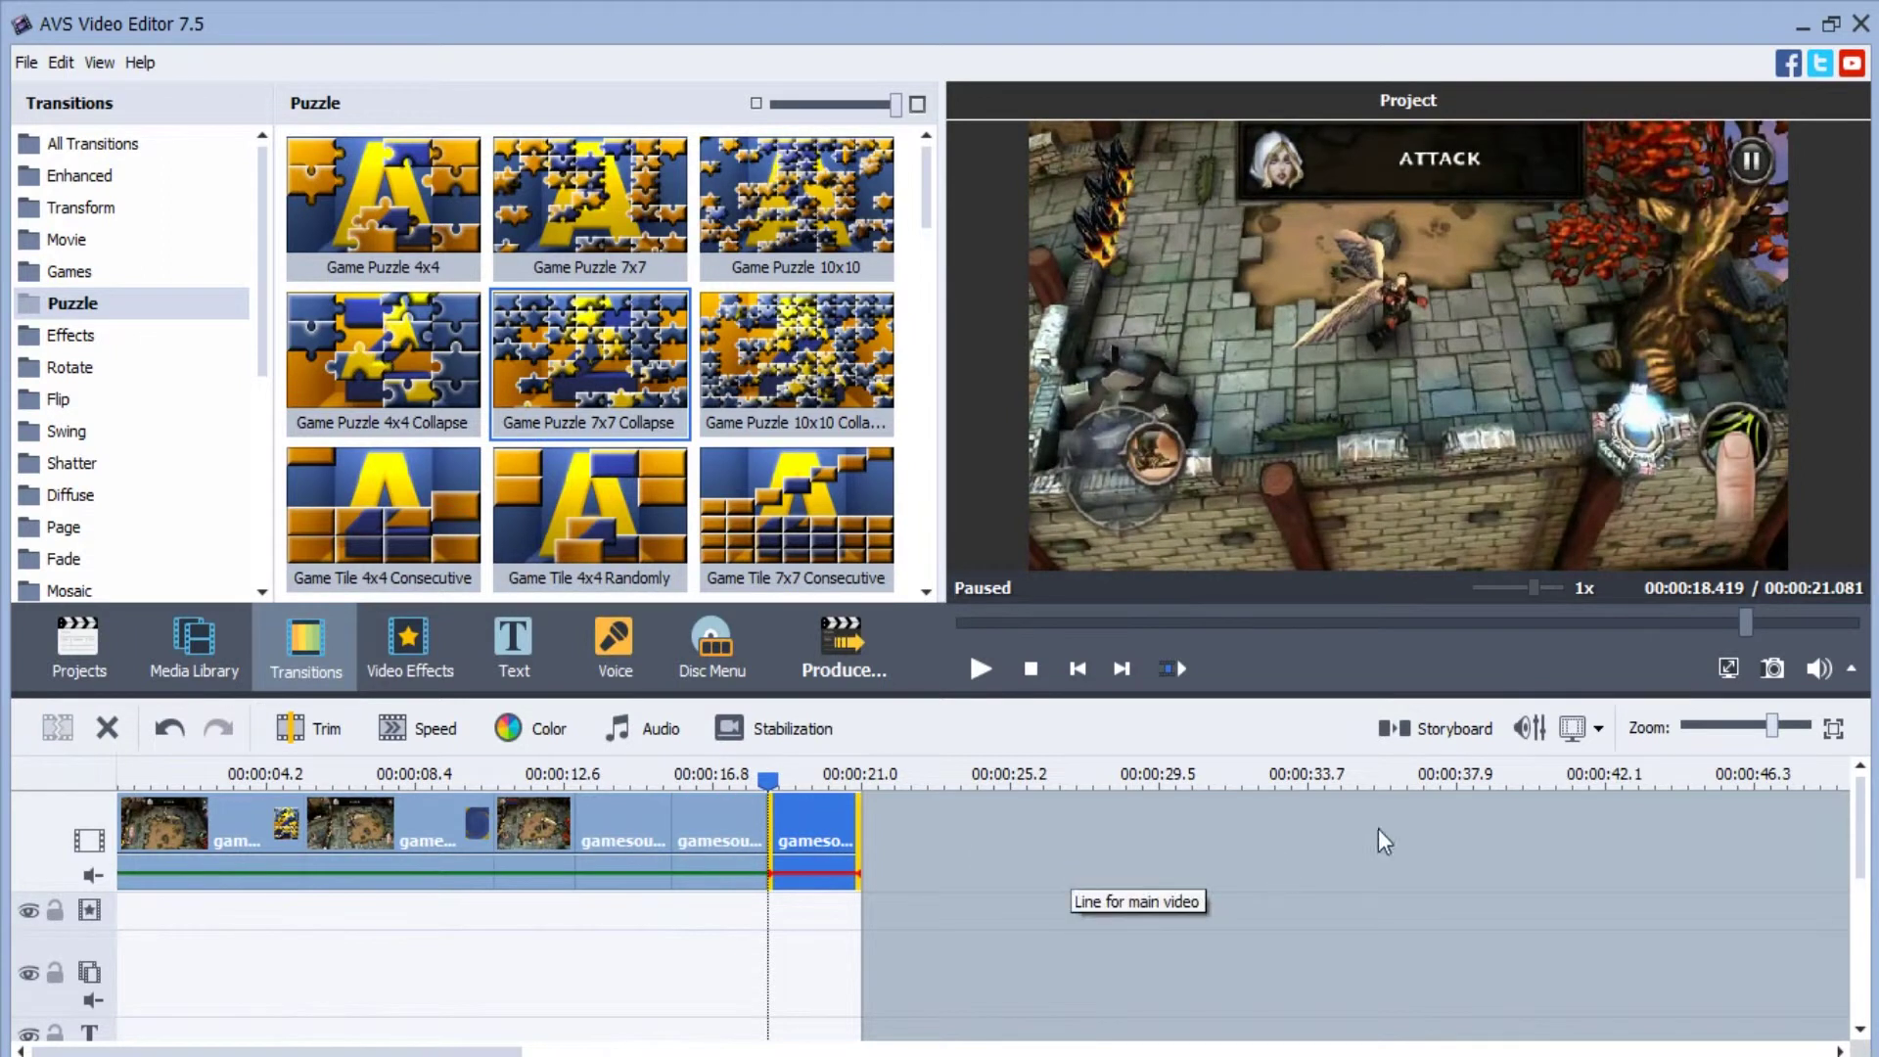
In storyboard view, insert a Rotate transition, Rotate Fade Twice Out and Diffuse Bottom To Top, in that order, between the four Scene 2 parts.
click(1436, 737)
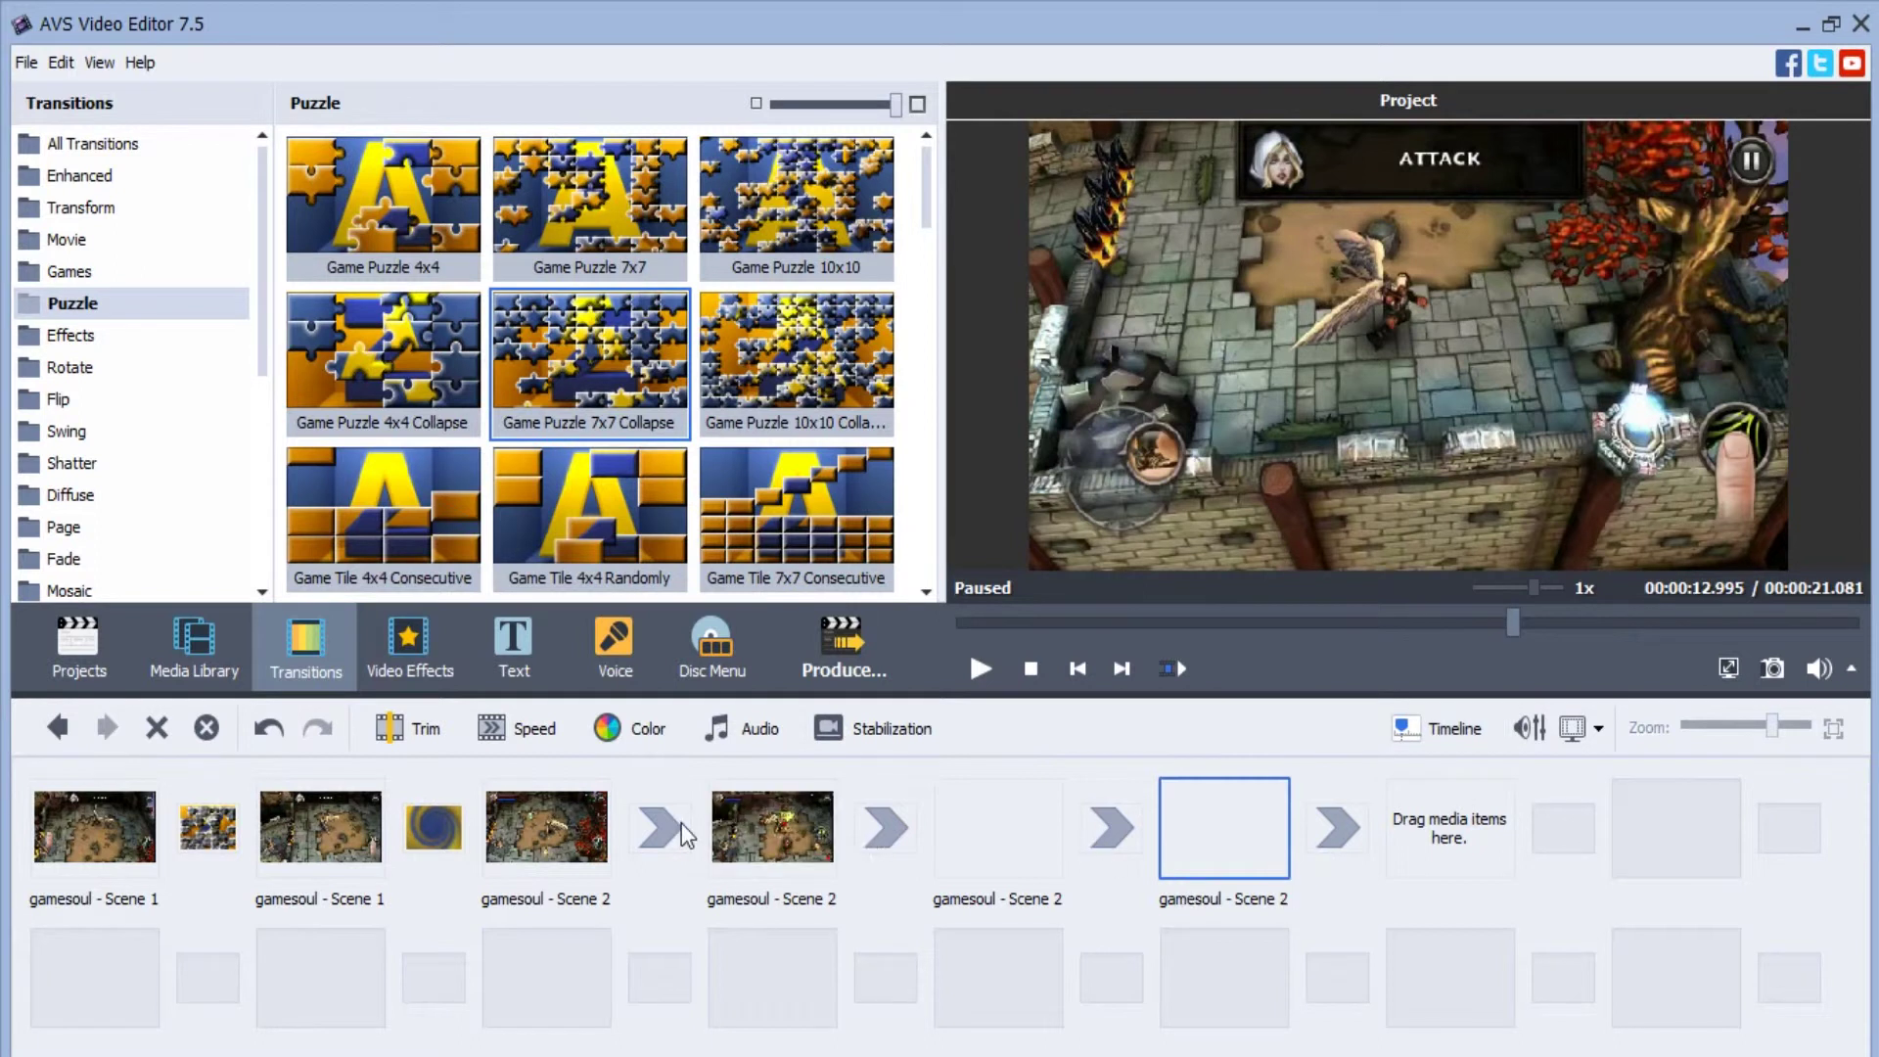
click(84, 372)
drag(377, 343, 649, 828)
click(931, 265)
scroll(930, 265, down, 5)
drag(803, 367, 886, 828)
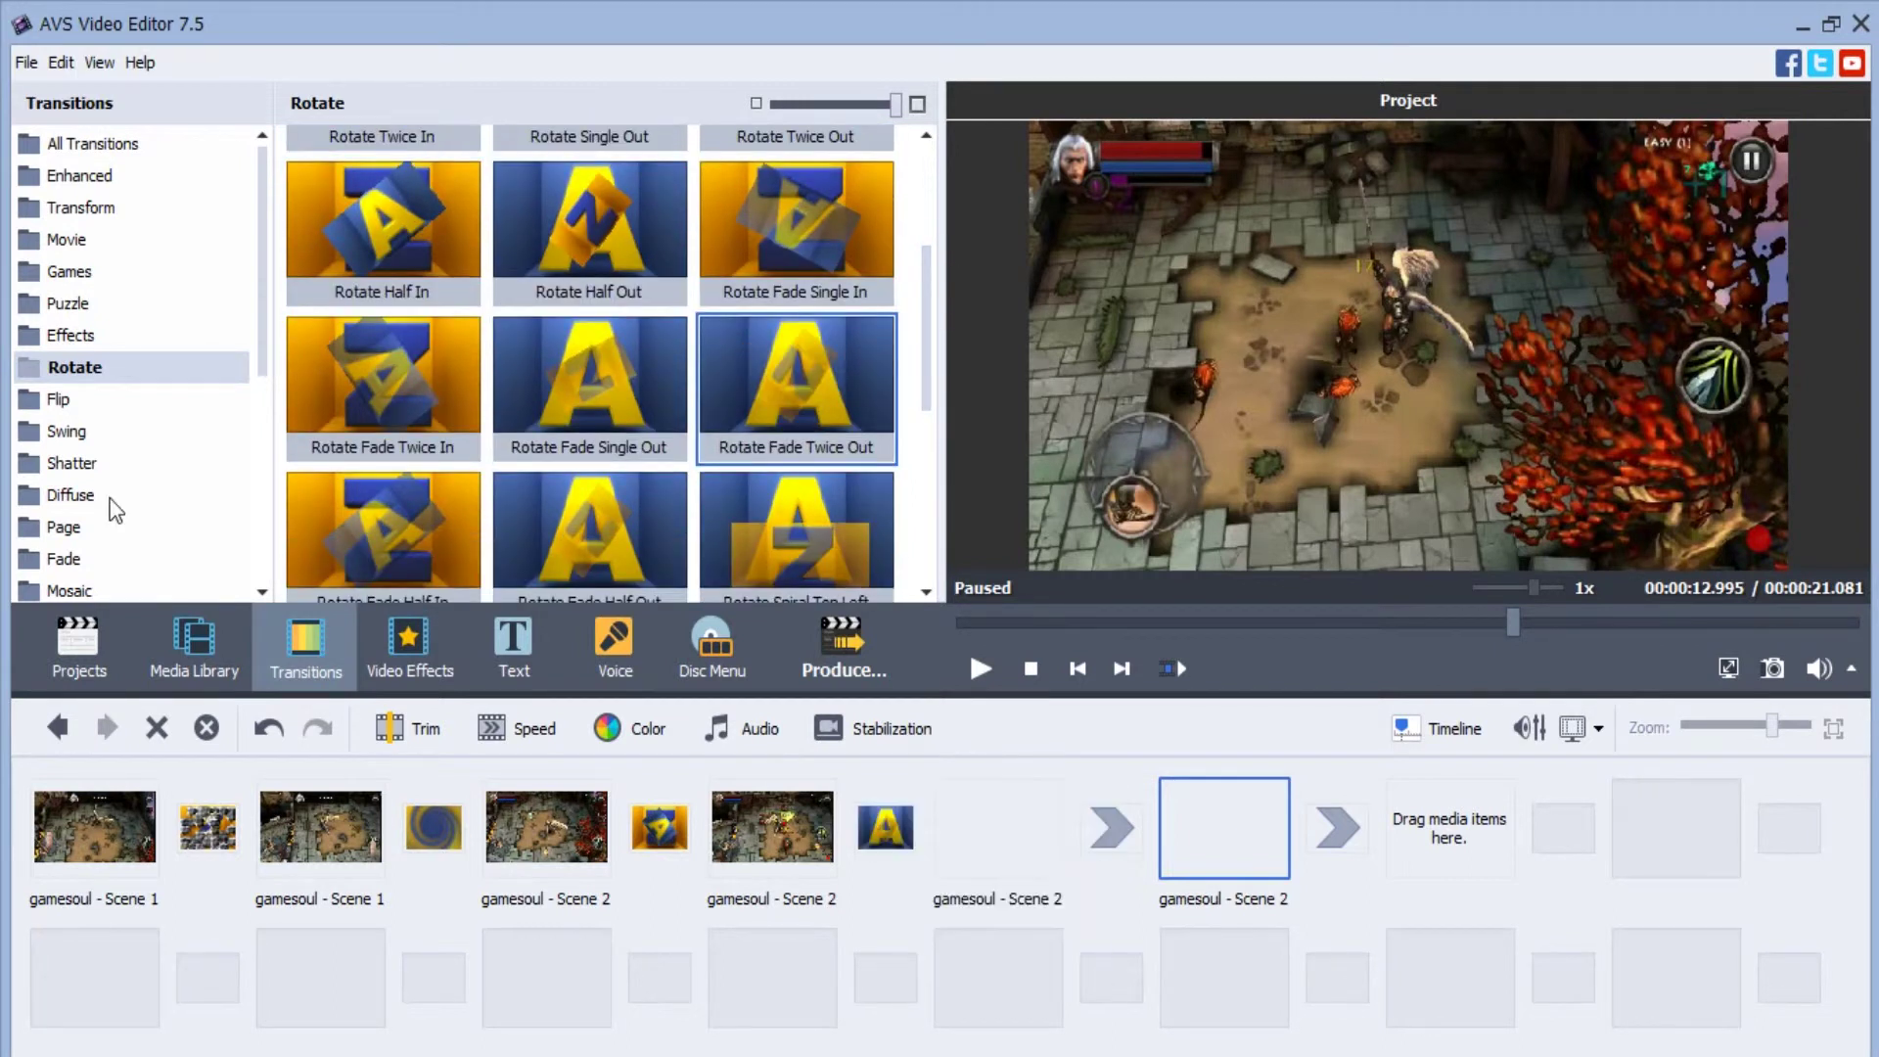
click(70, 494)
drag(401, 352, 1104, 826)
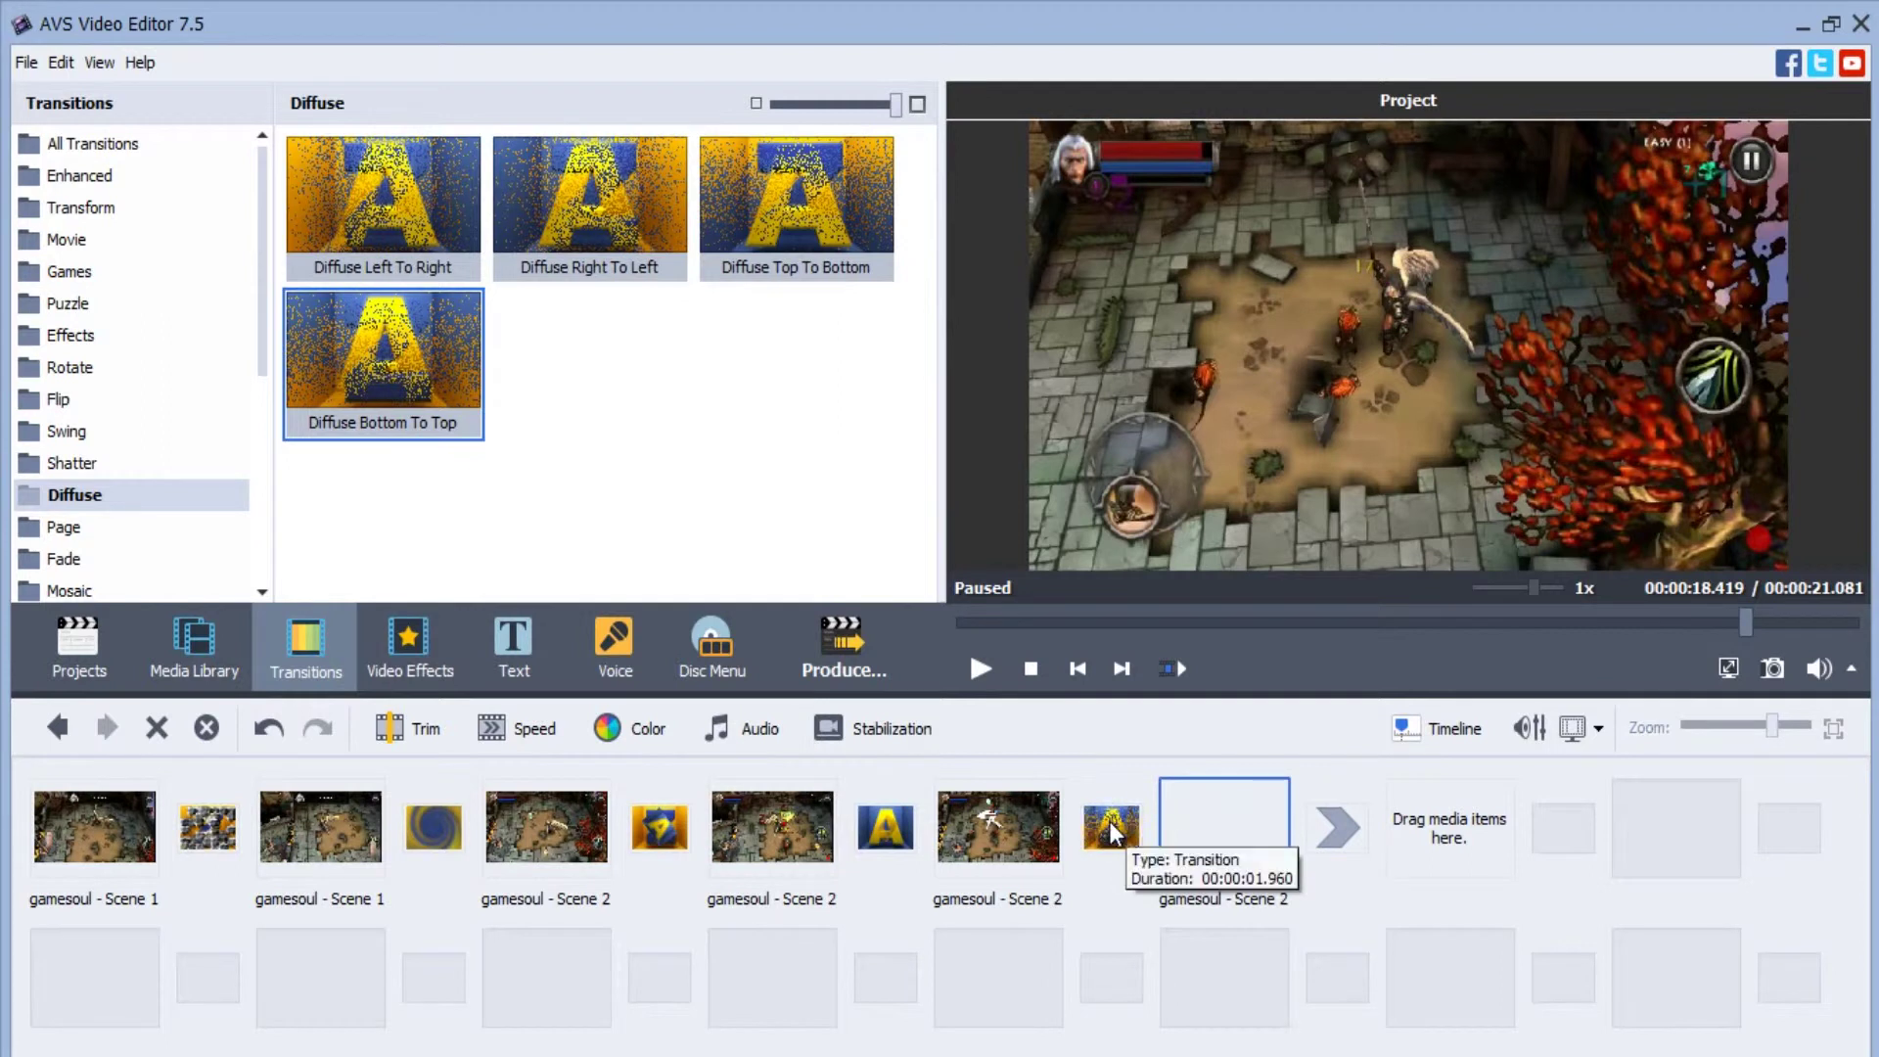
Preview the Diffuse Bottom To Top transition in its settings, set the milliseconds of its duration to 000 and accept.
click(1110, 827)
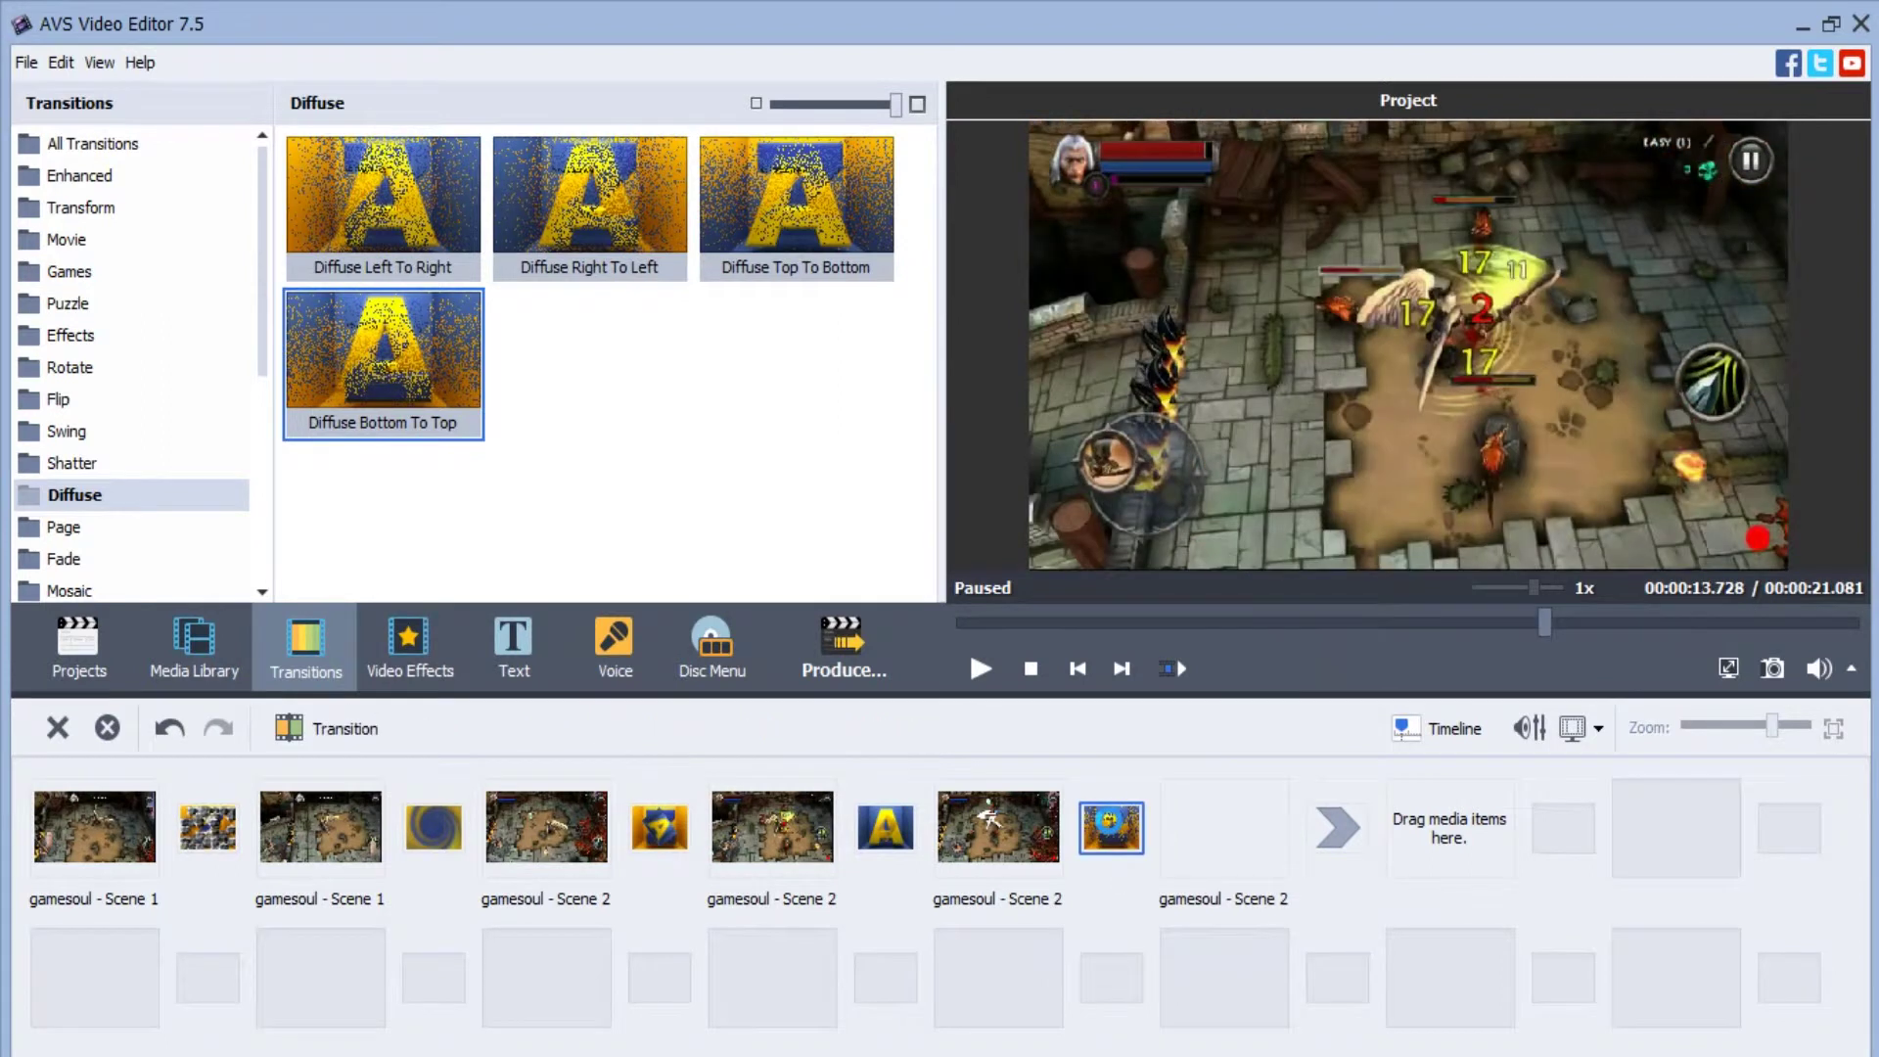
double_click(1109, 827)
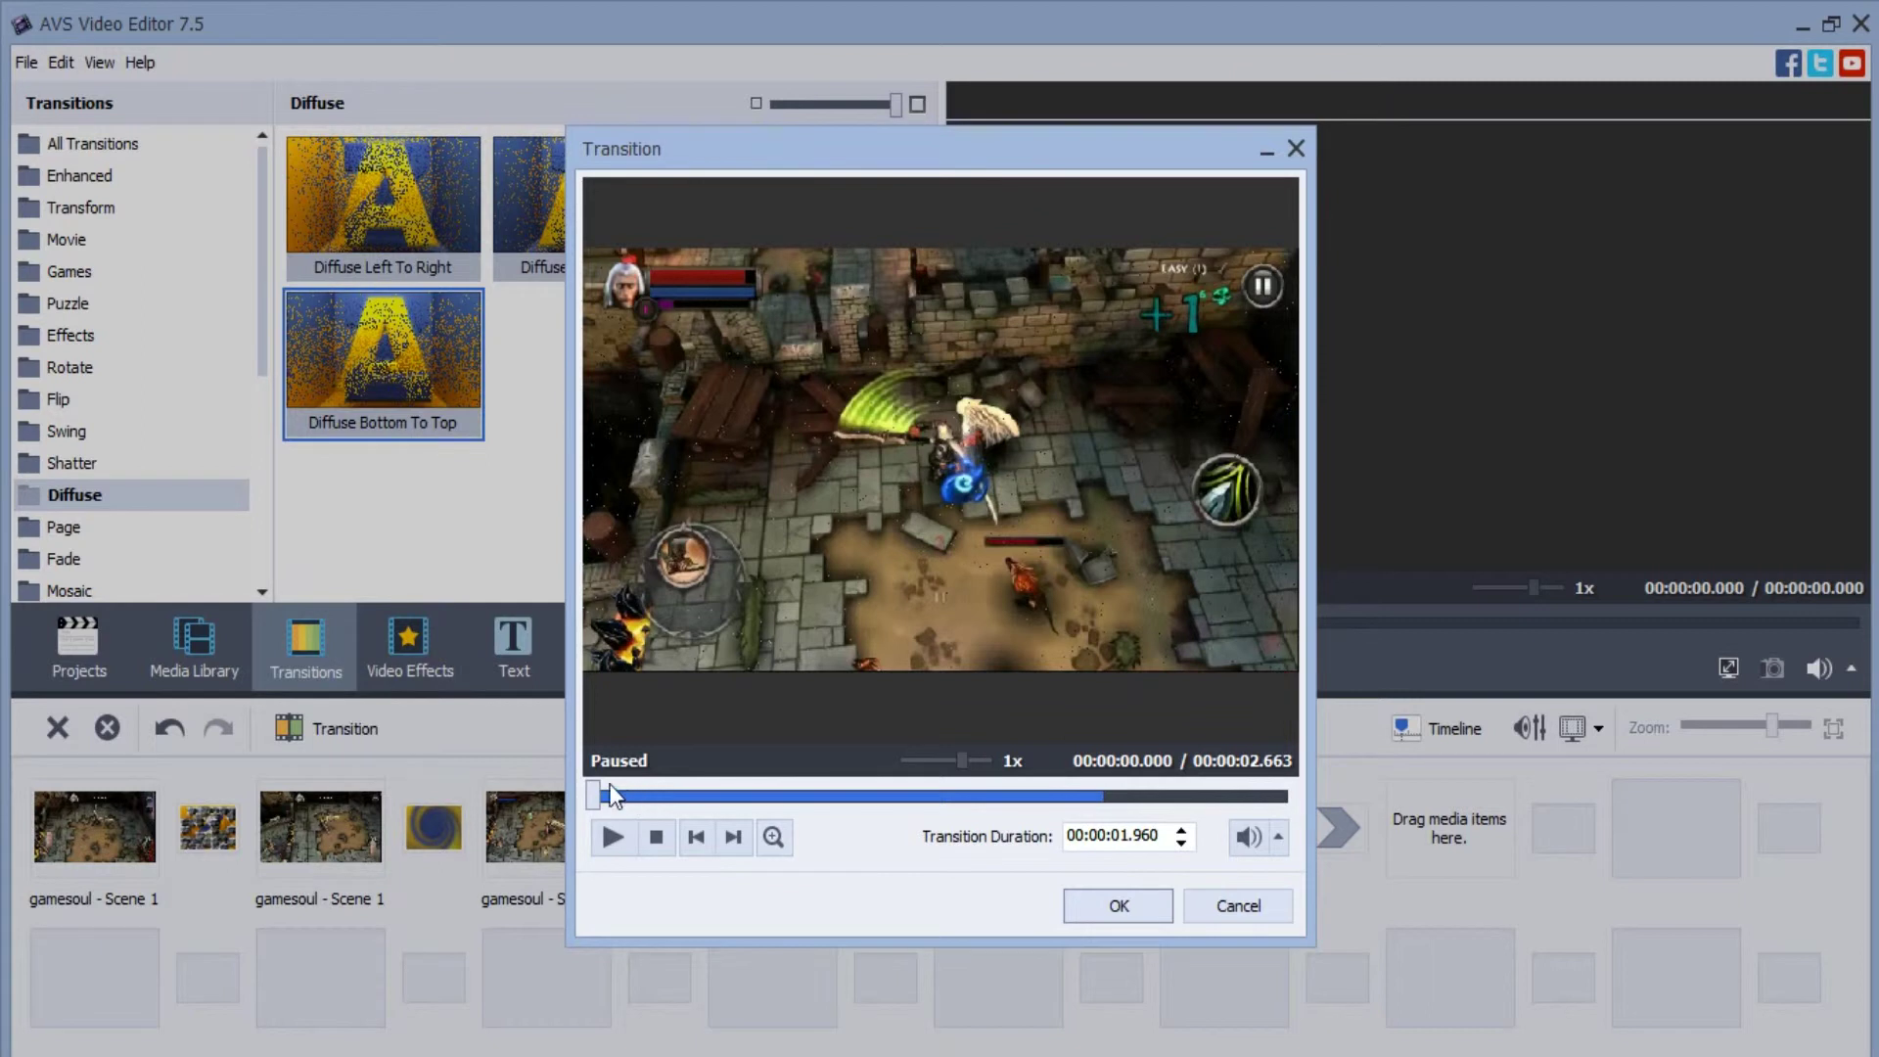
drag(593, 795, 1288, 825)
drag(1063, 812, 588, 798)
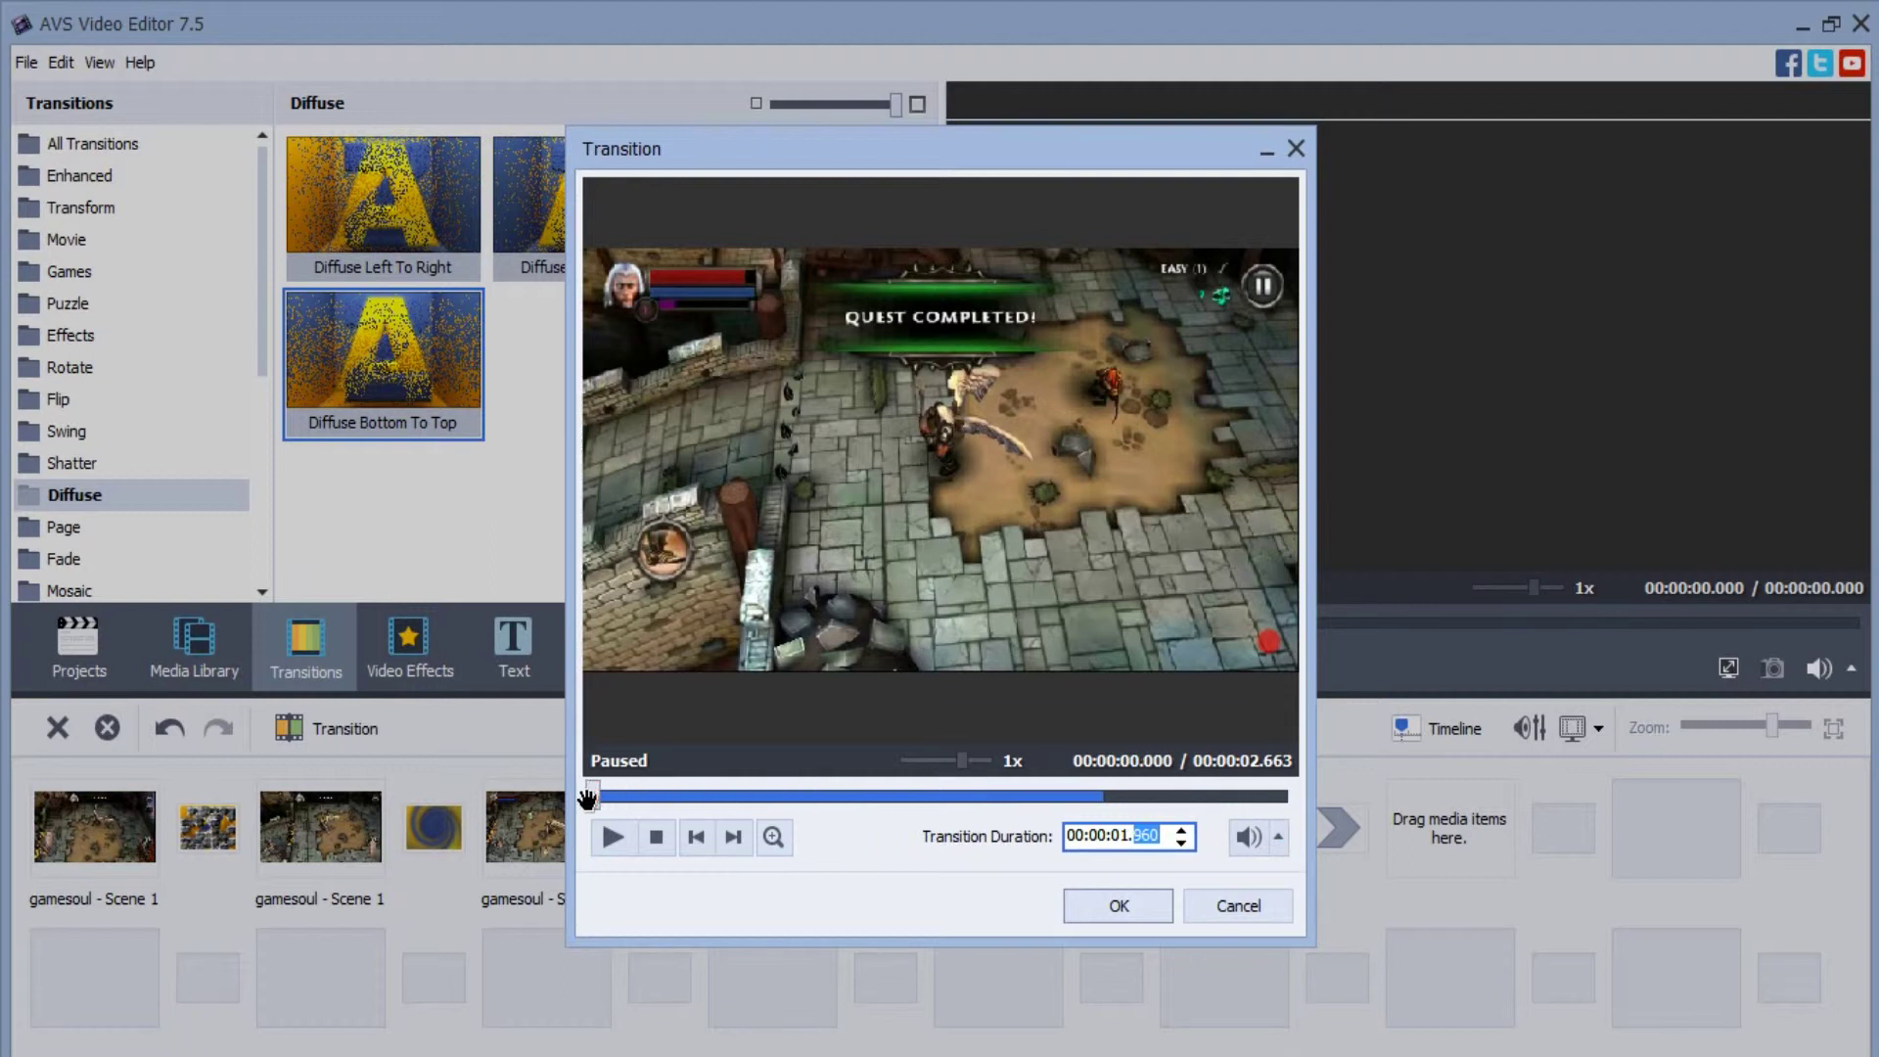
click(1121, 837)
text(000)
click(1121, 905)
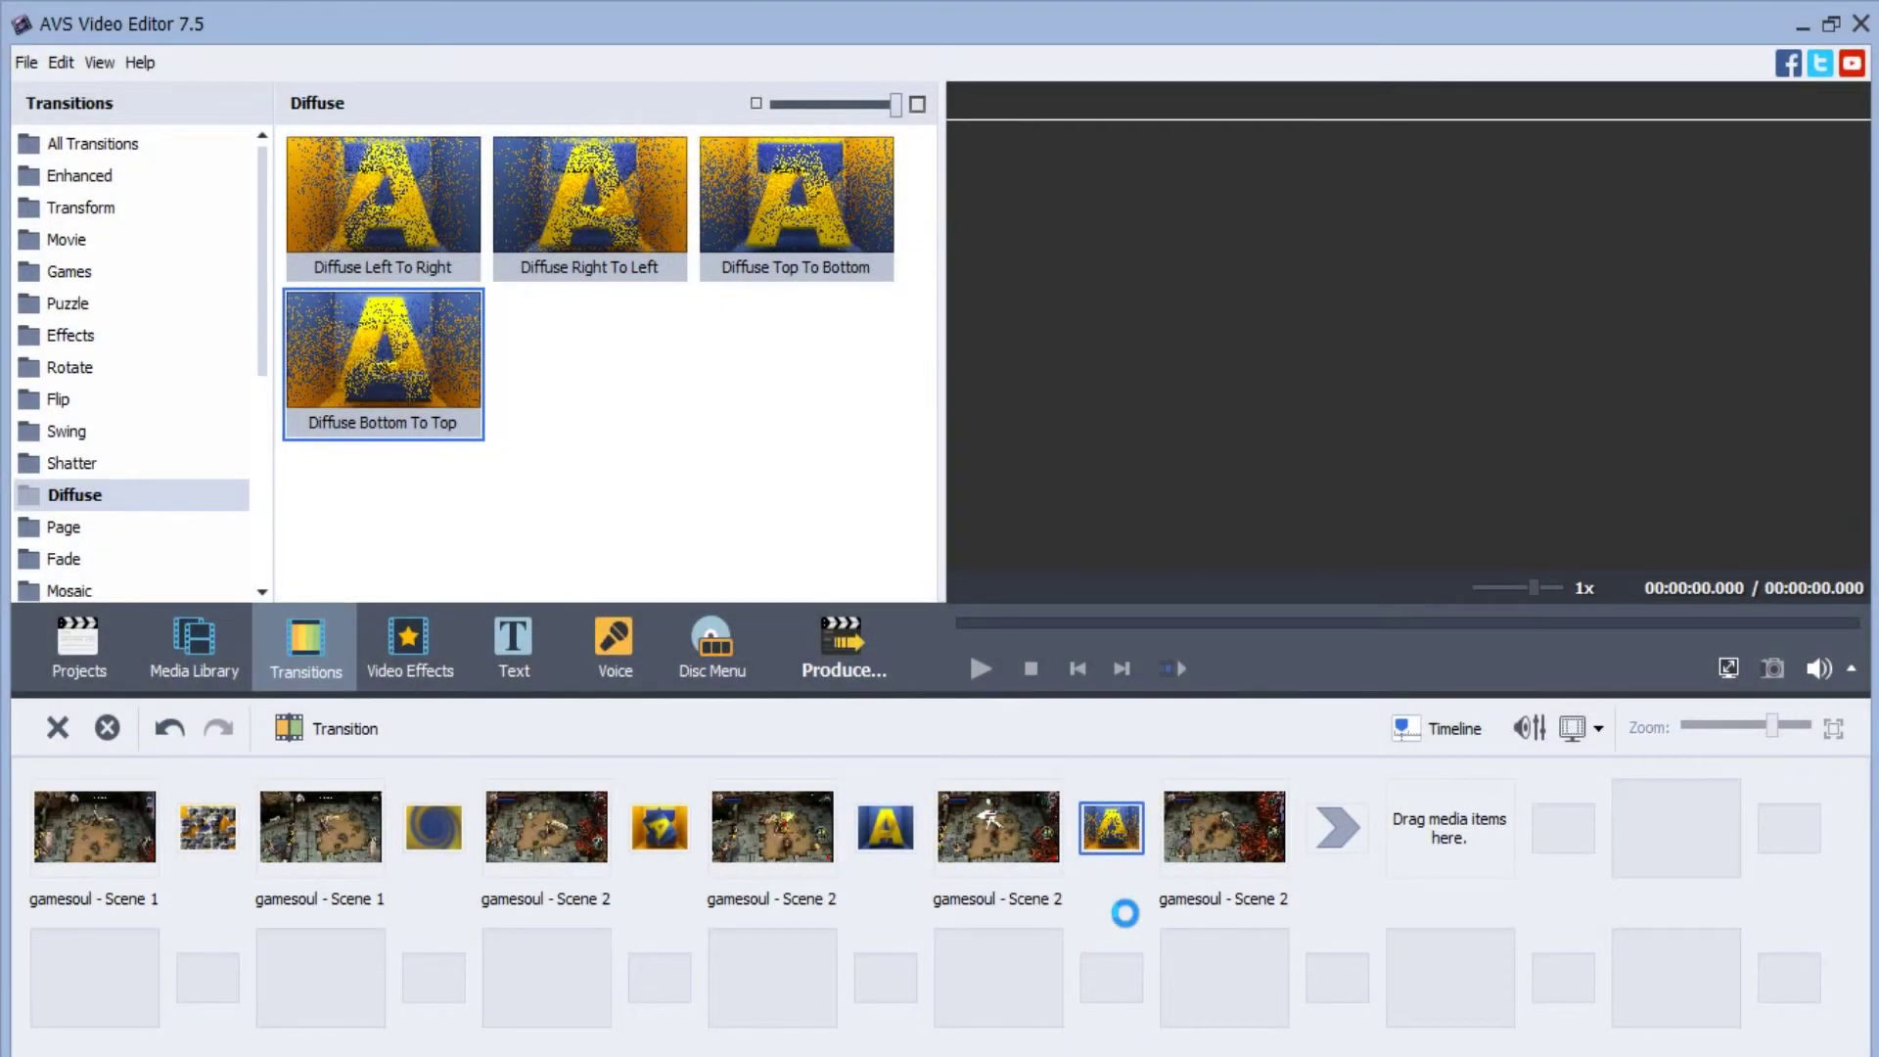
Return to the timeline view and move the second part of Scene 1 about 3 seconds earlier, lengthening its overlap with the first part.
click(1429, 736)
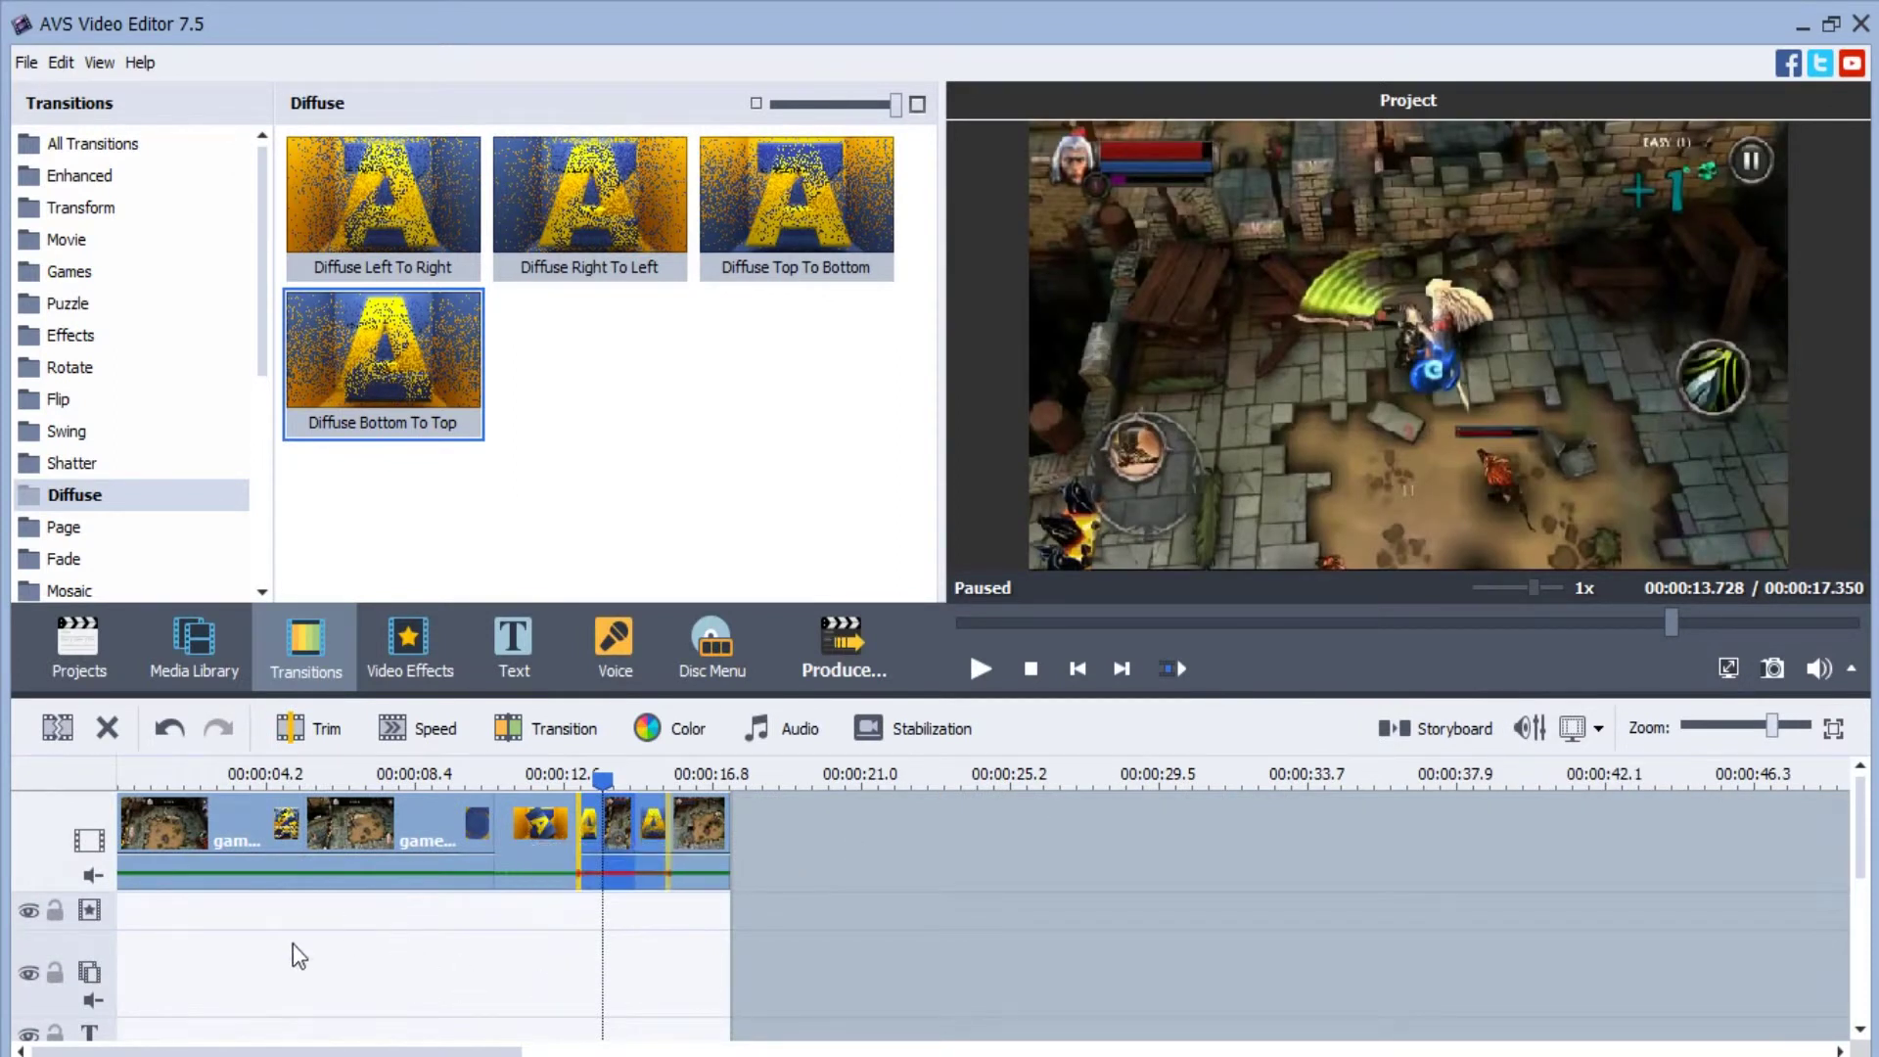
click(350, 839)
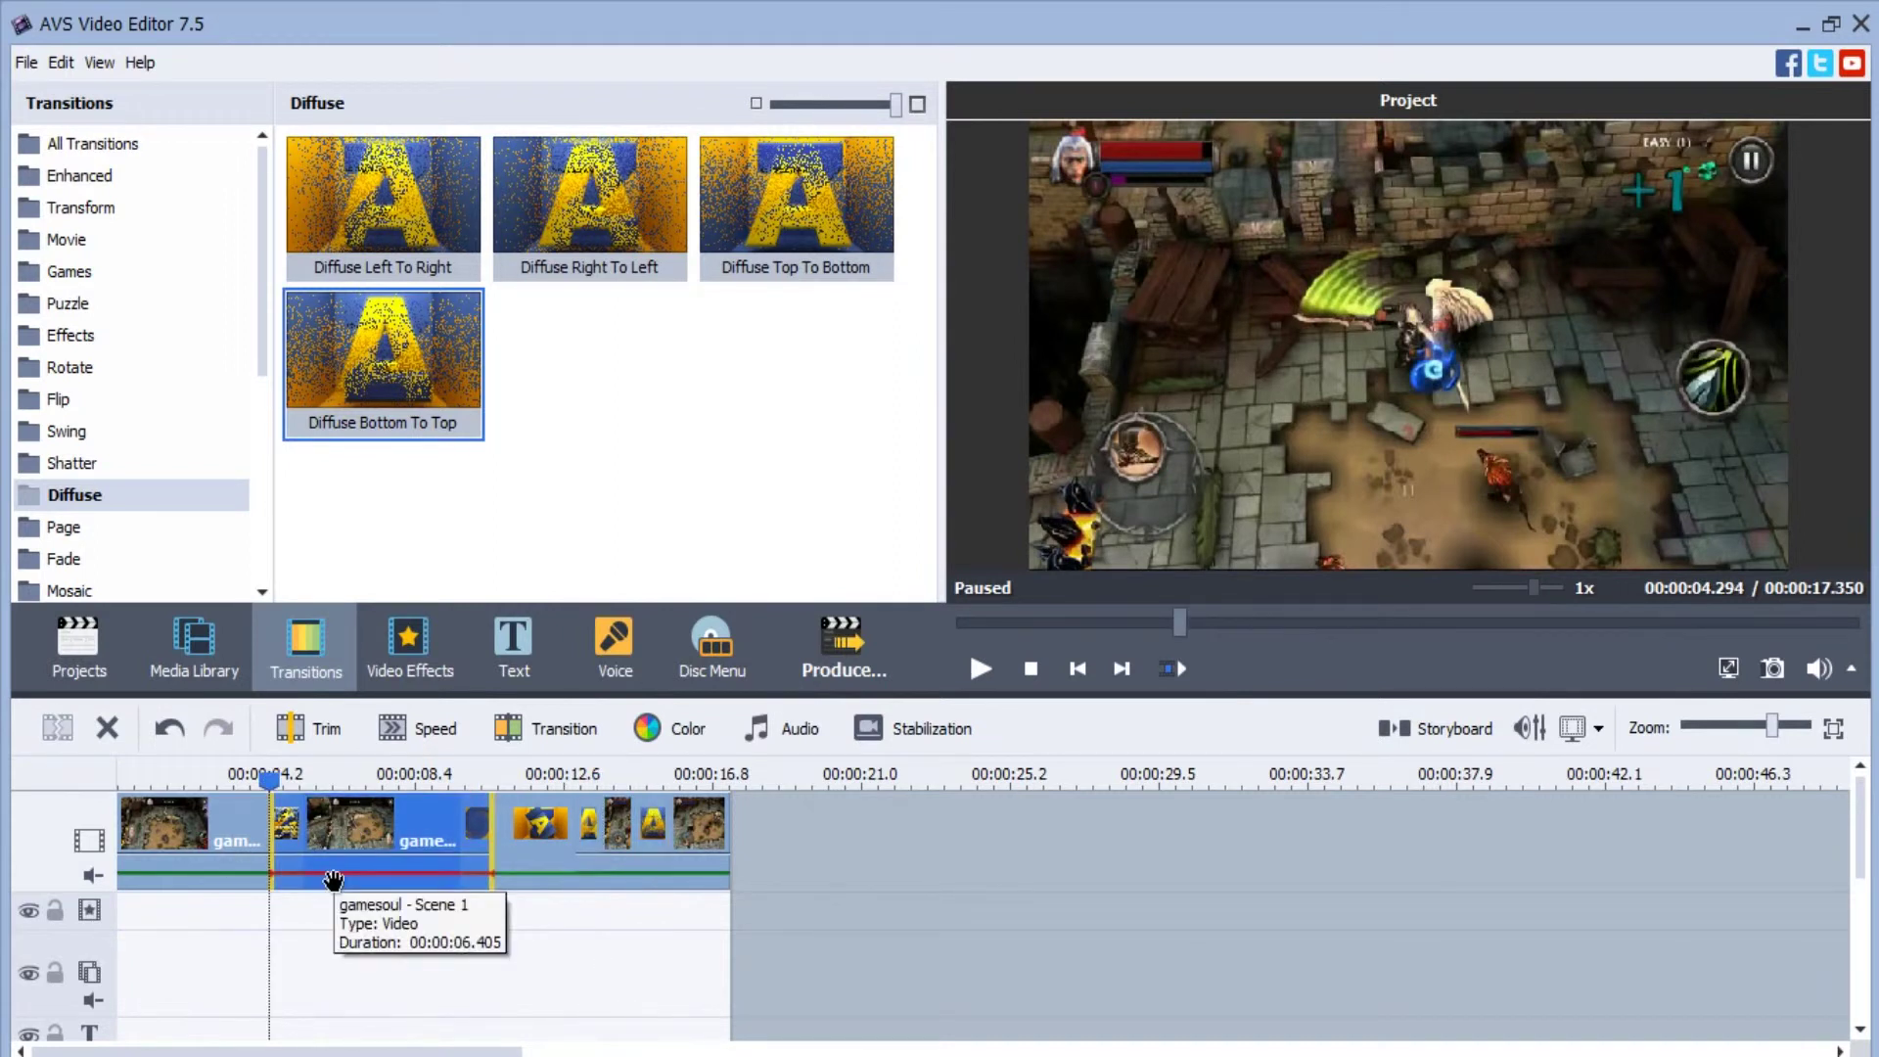
drag(274, 828, 168, 831)
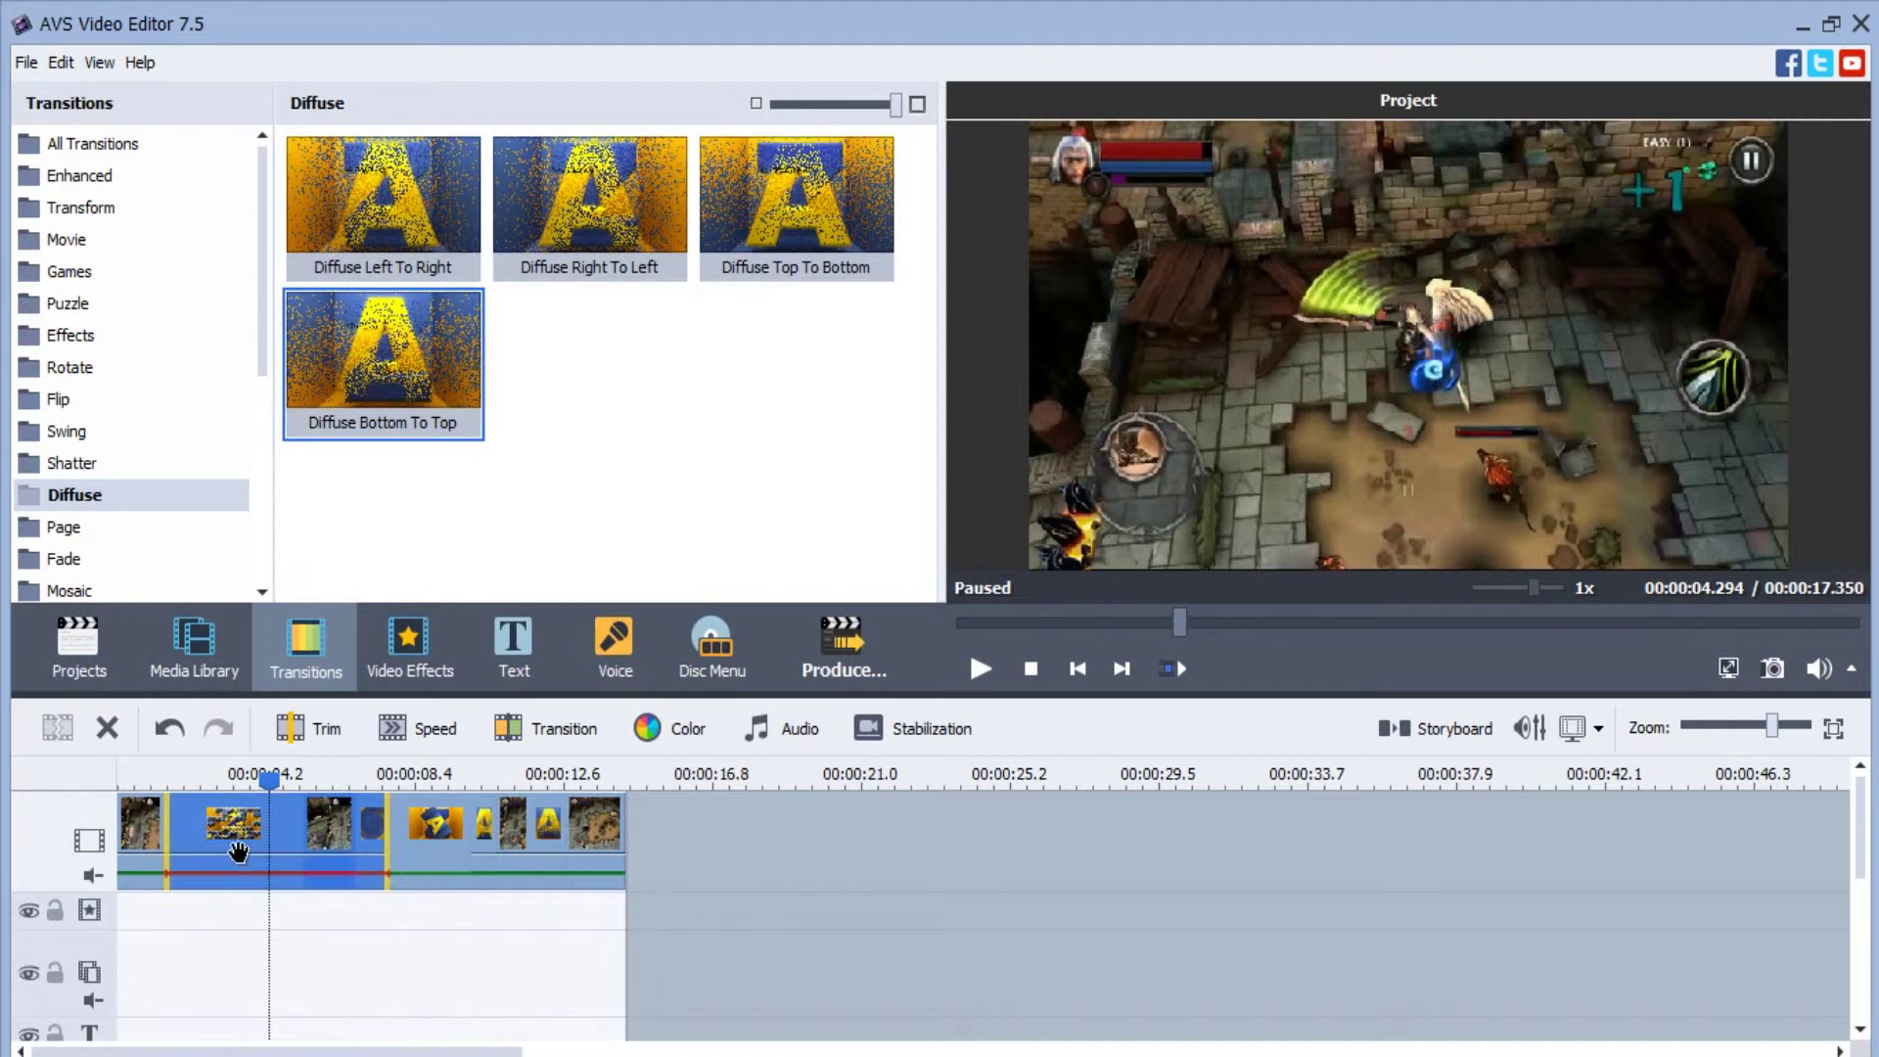
click(407, 960)
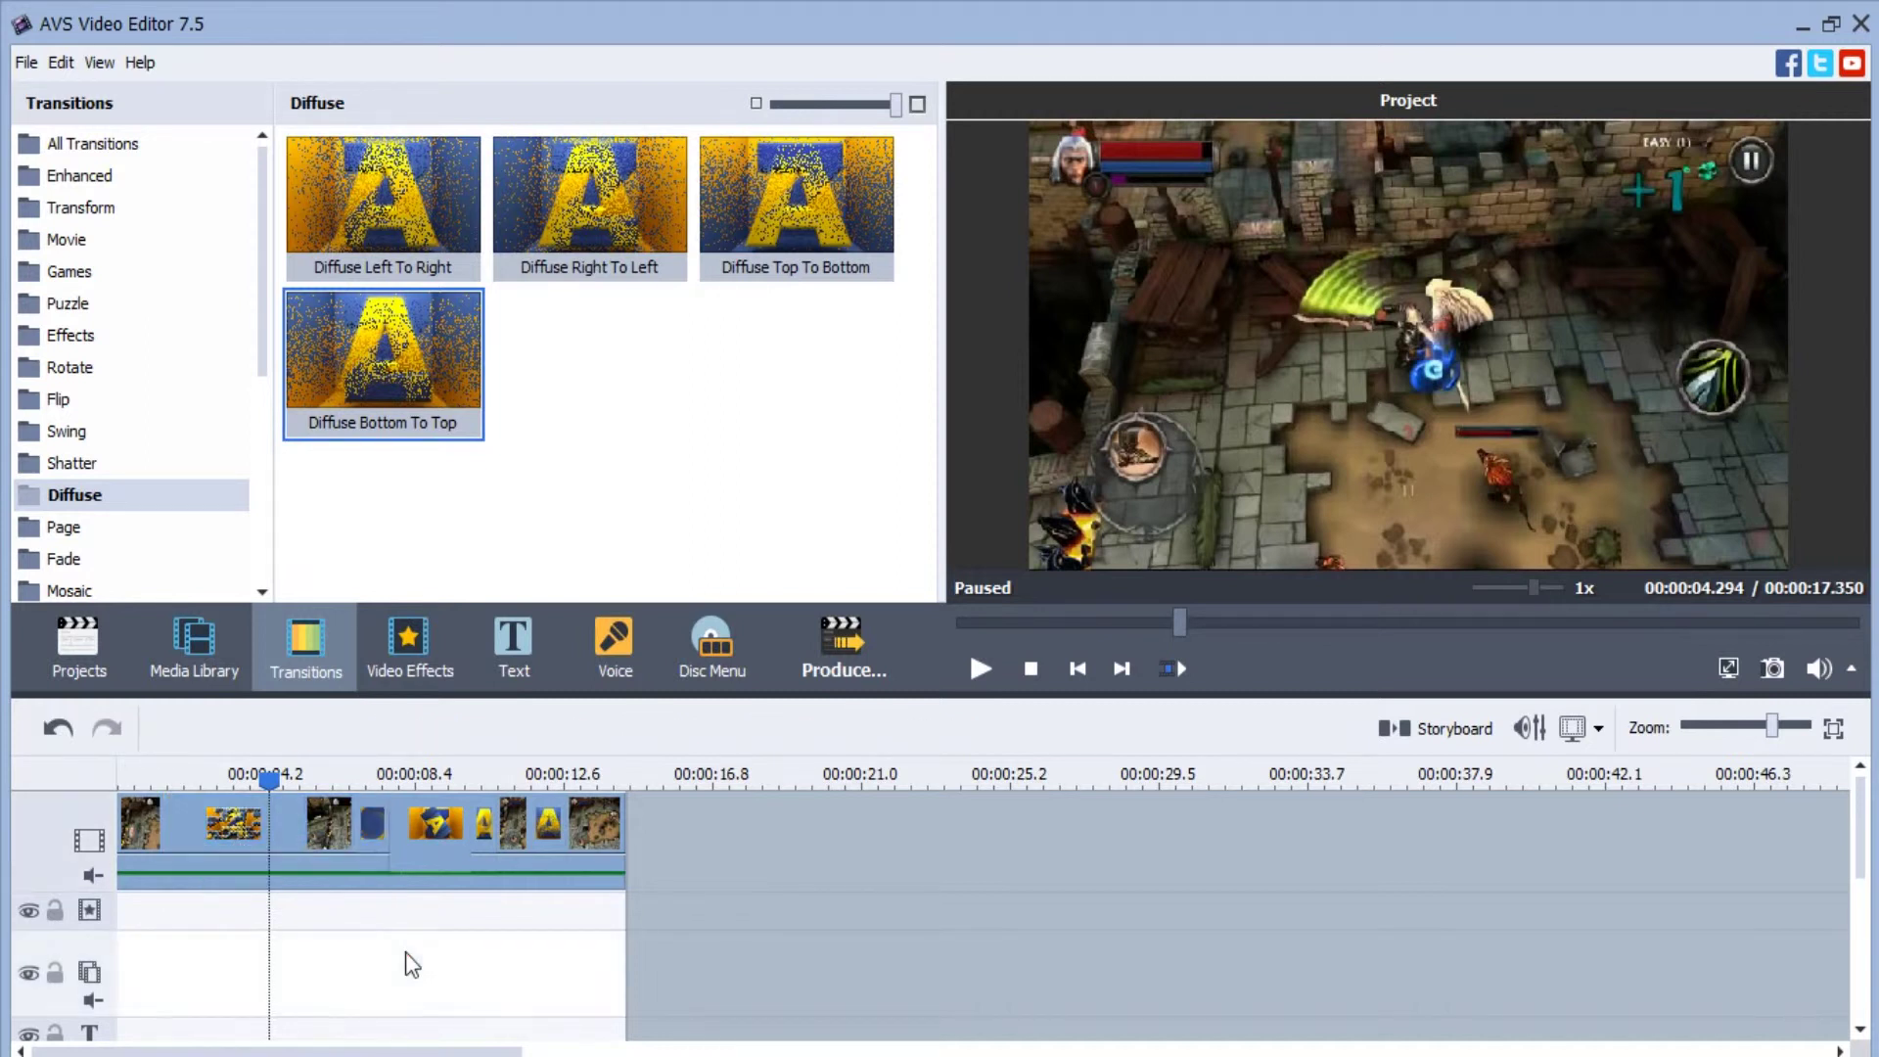
Try to shorten the second part of Scene 1 to about 5.8 seconds from its start, and undo that trim.
click(341, 839)
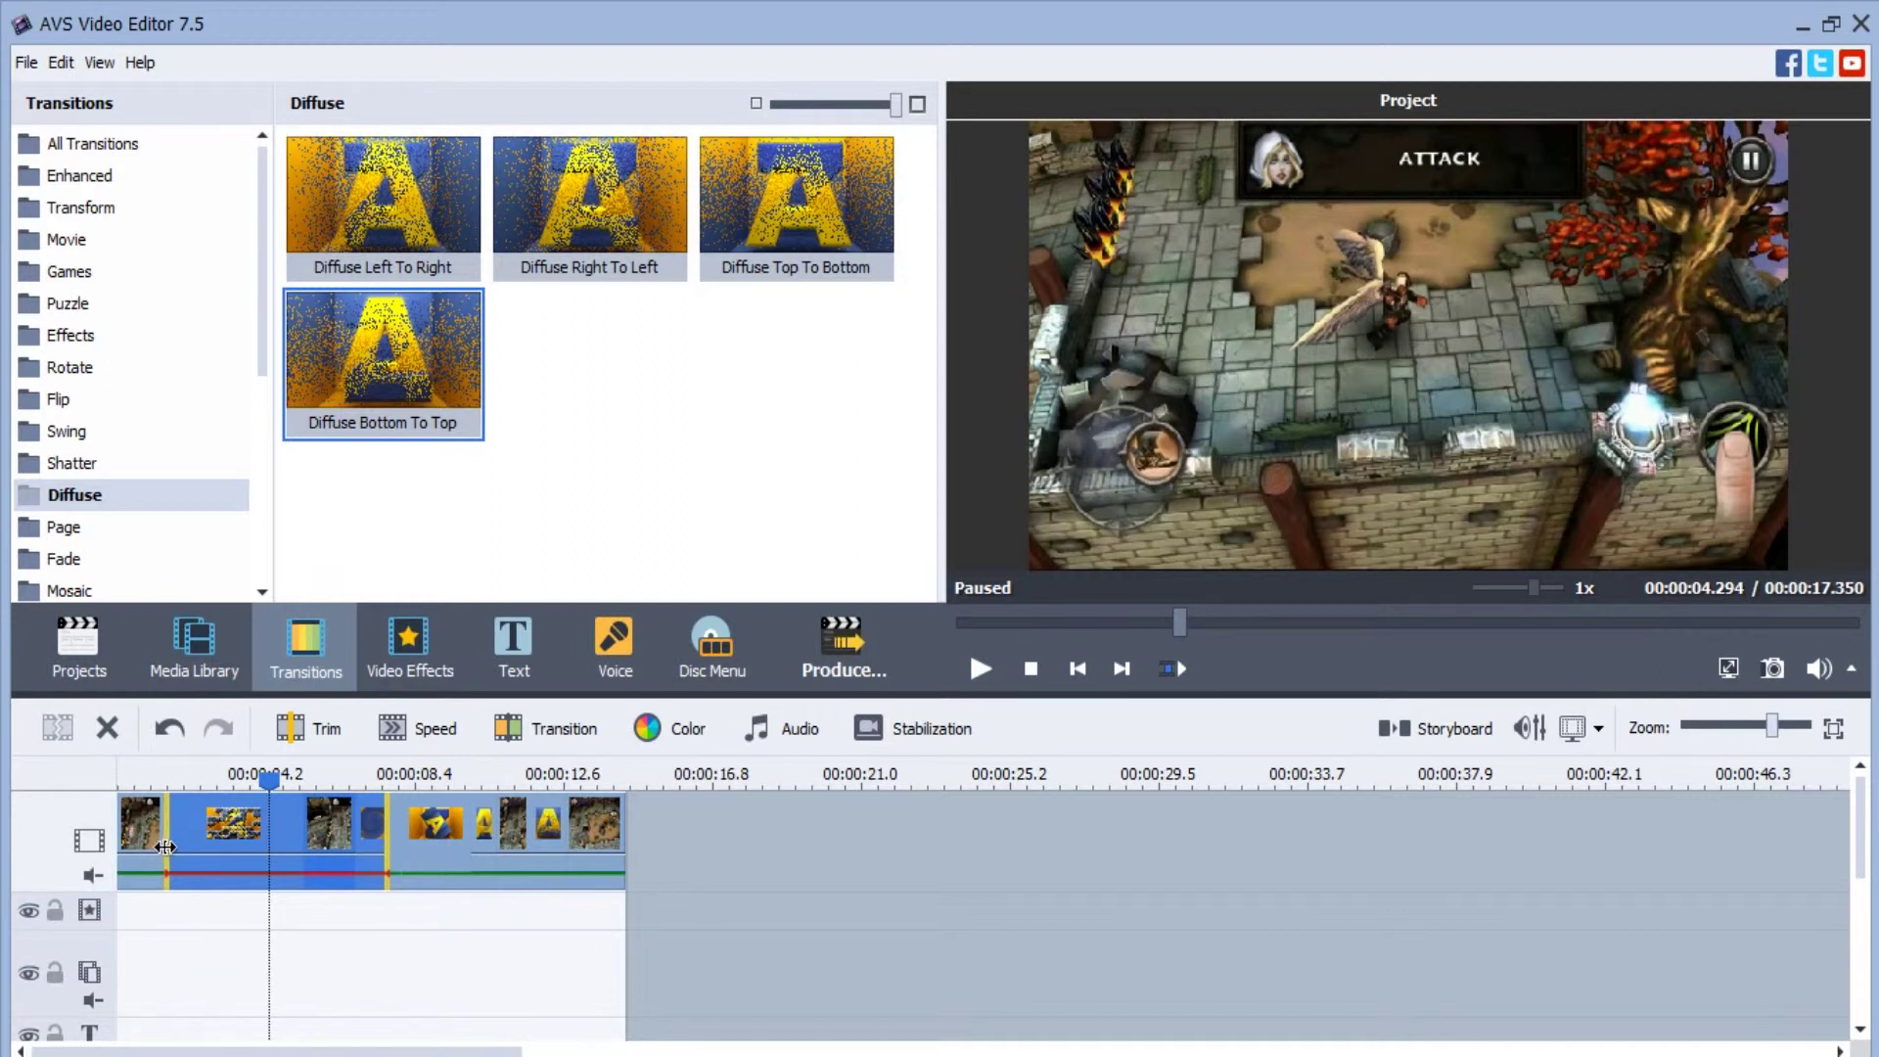
click(186, 857)
drag(186, 857, 164, 857)
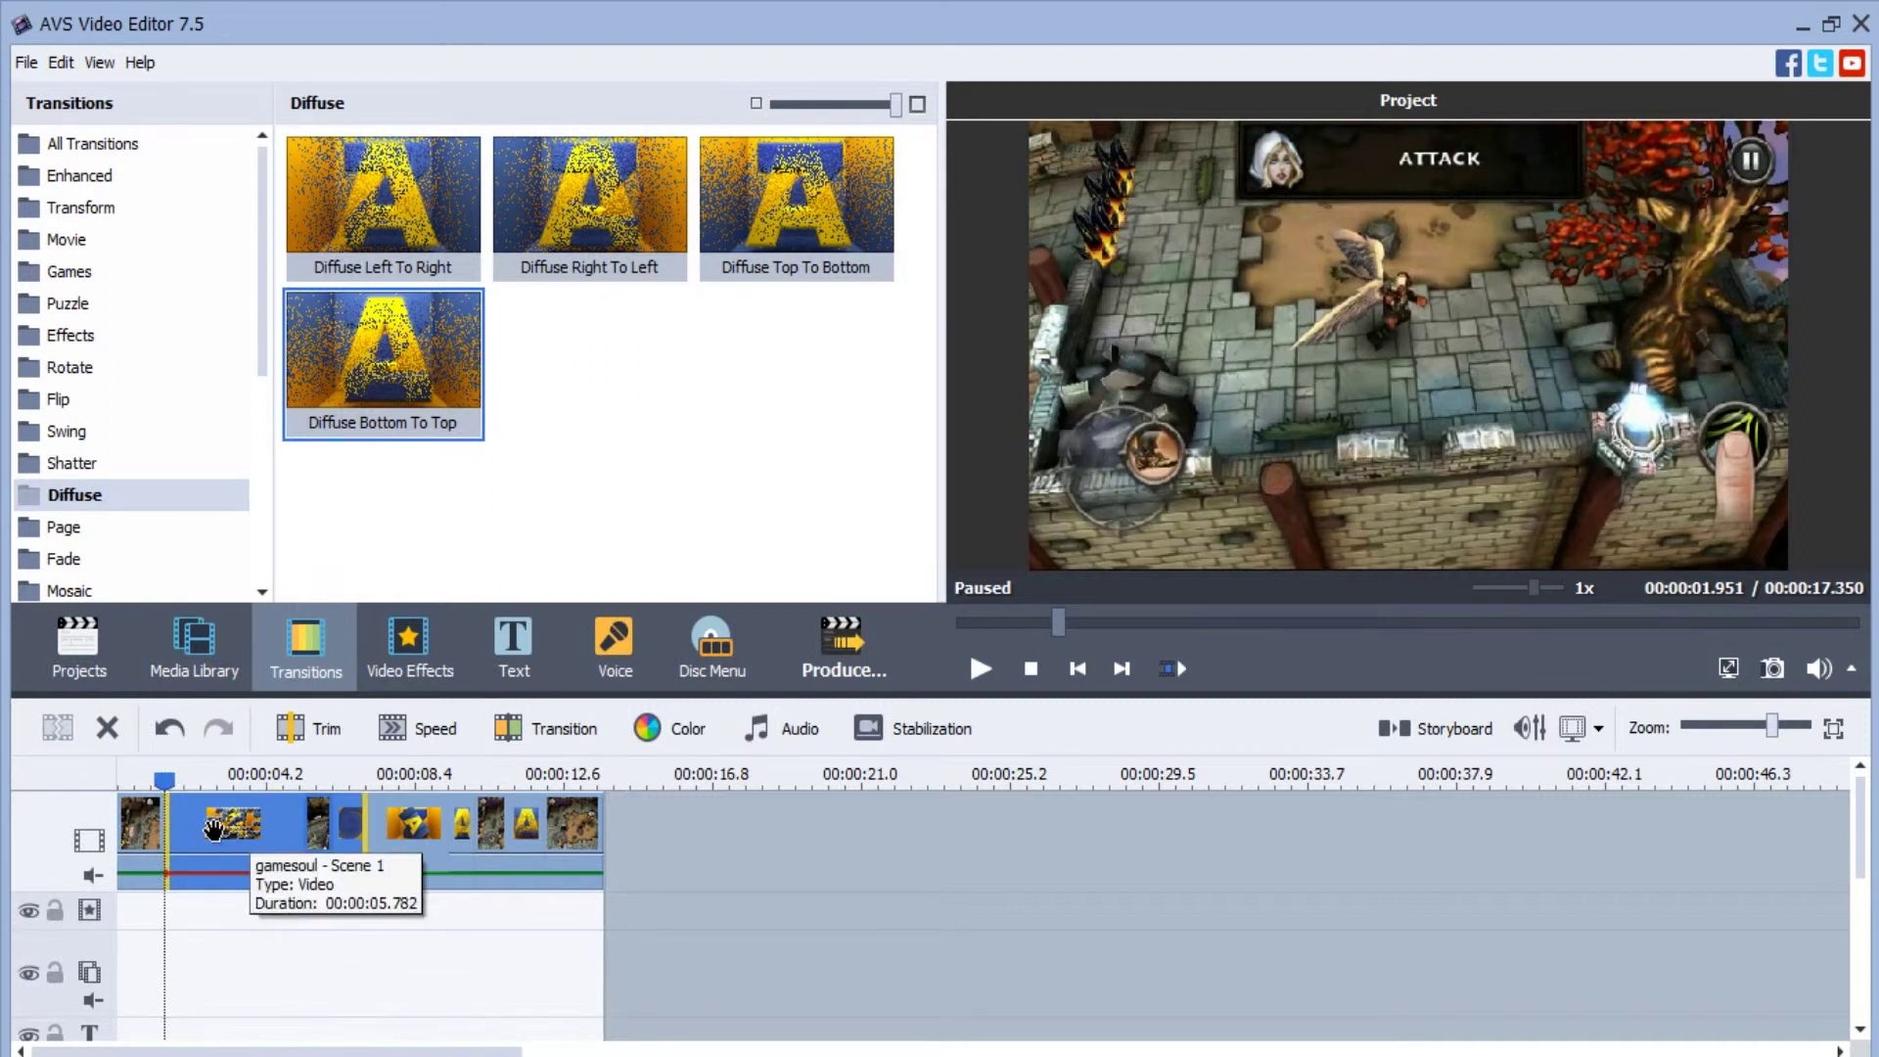
key(ctrl+z)
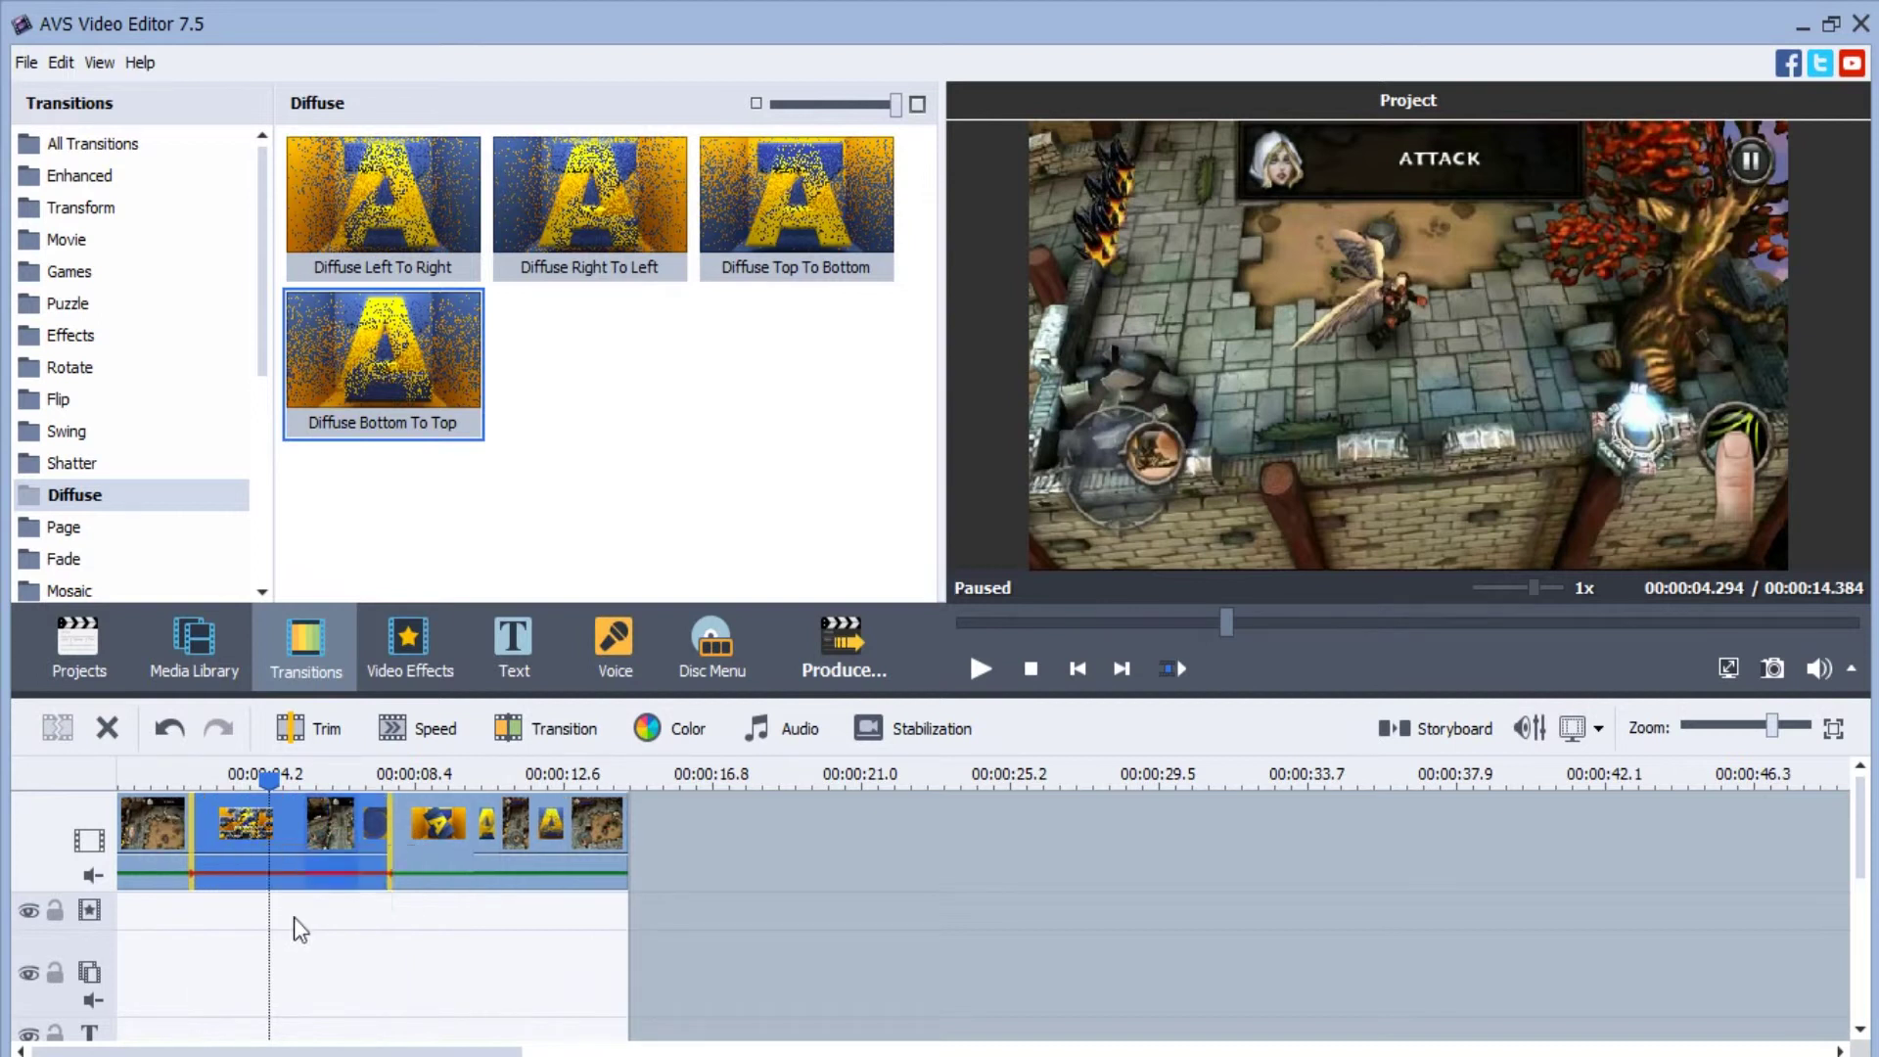
Set up producing the project as a video file in AVI format, keeping the HD H.264/AVC 720p profile.
click(847, 676)
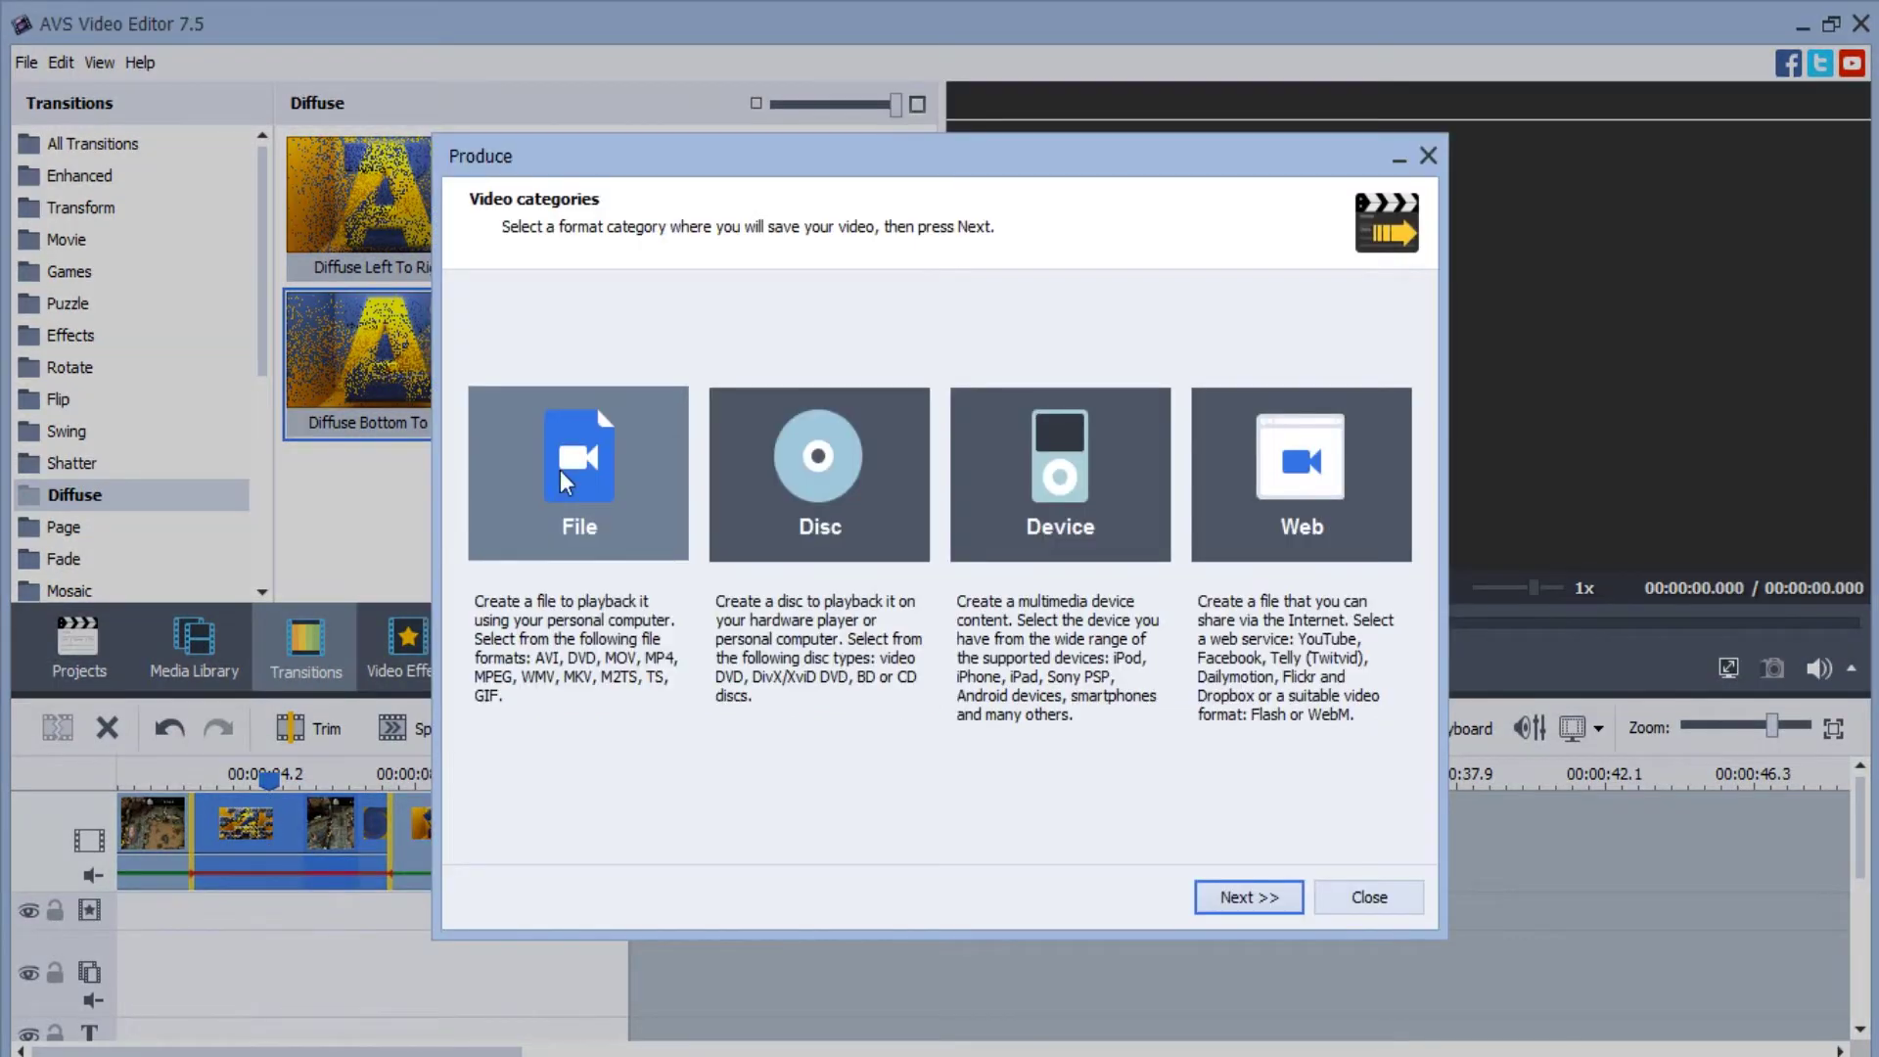
click(1245, 896)
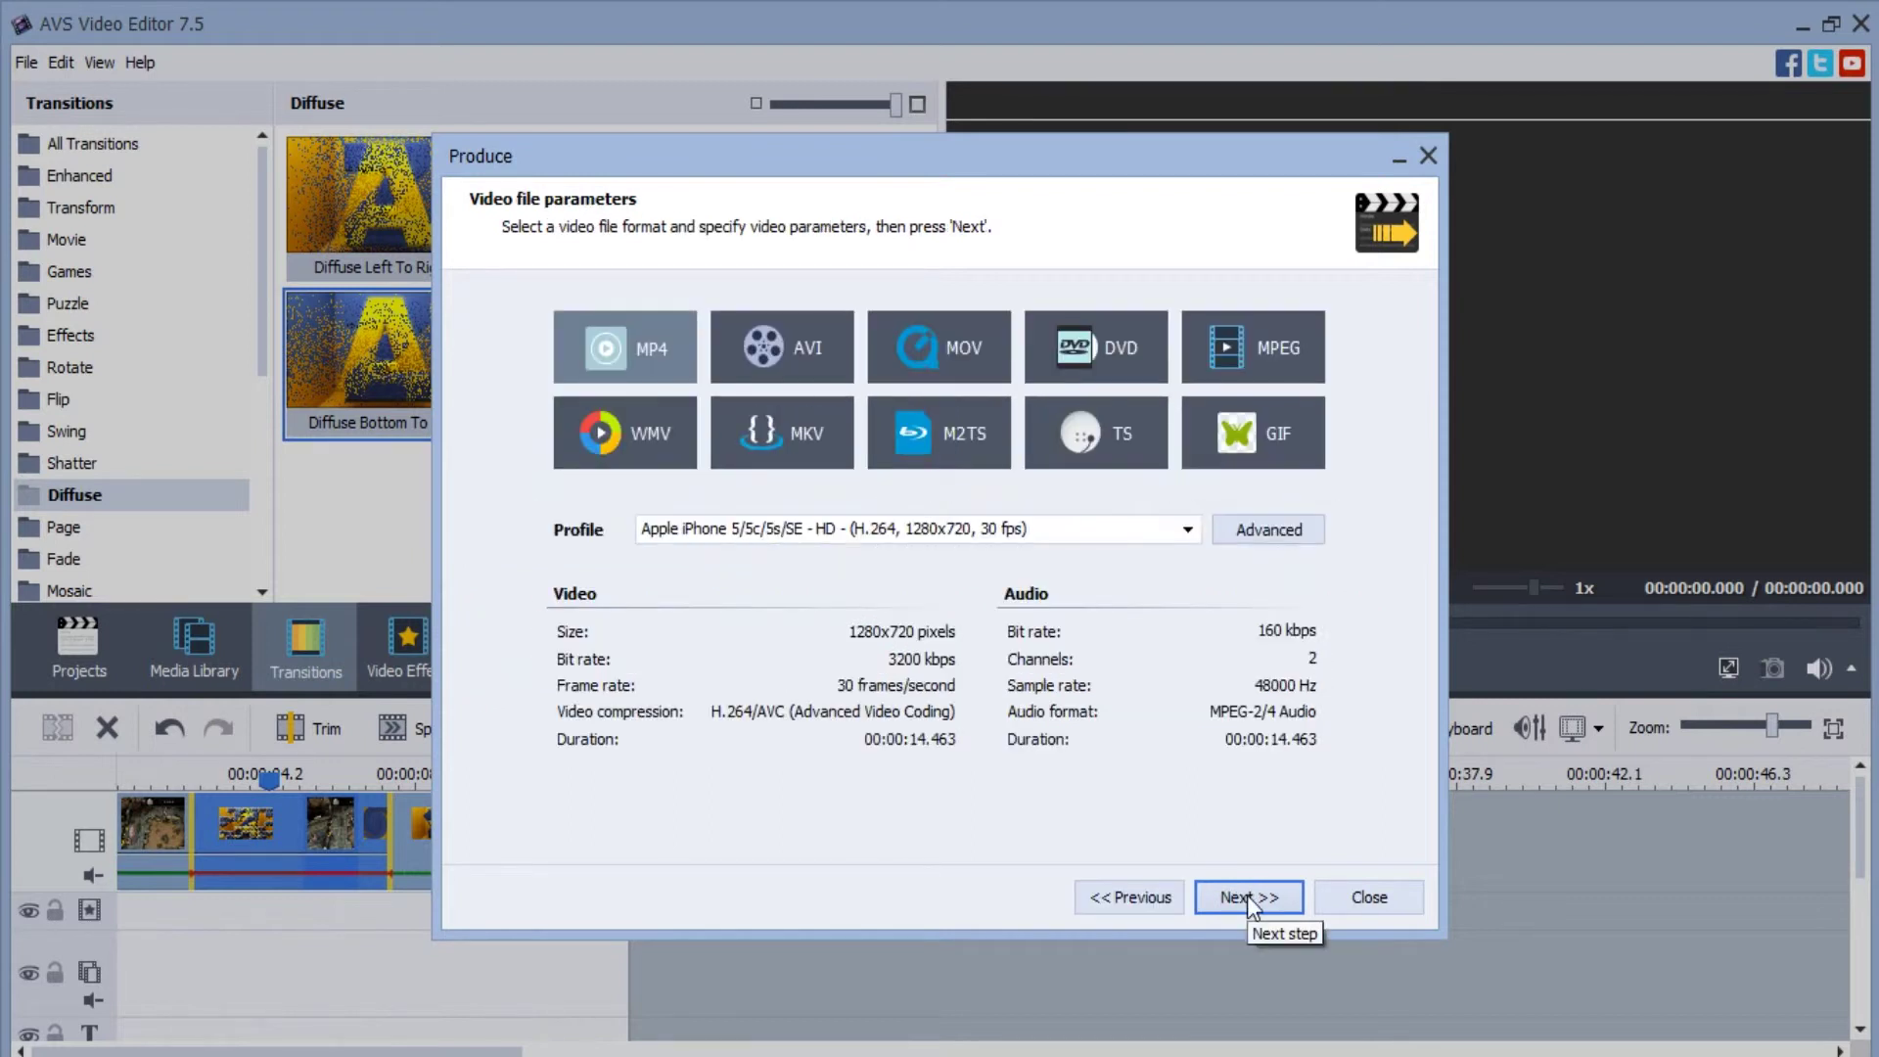
click(789, 332)
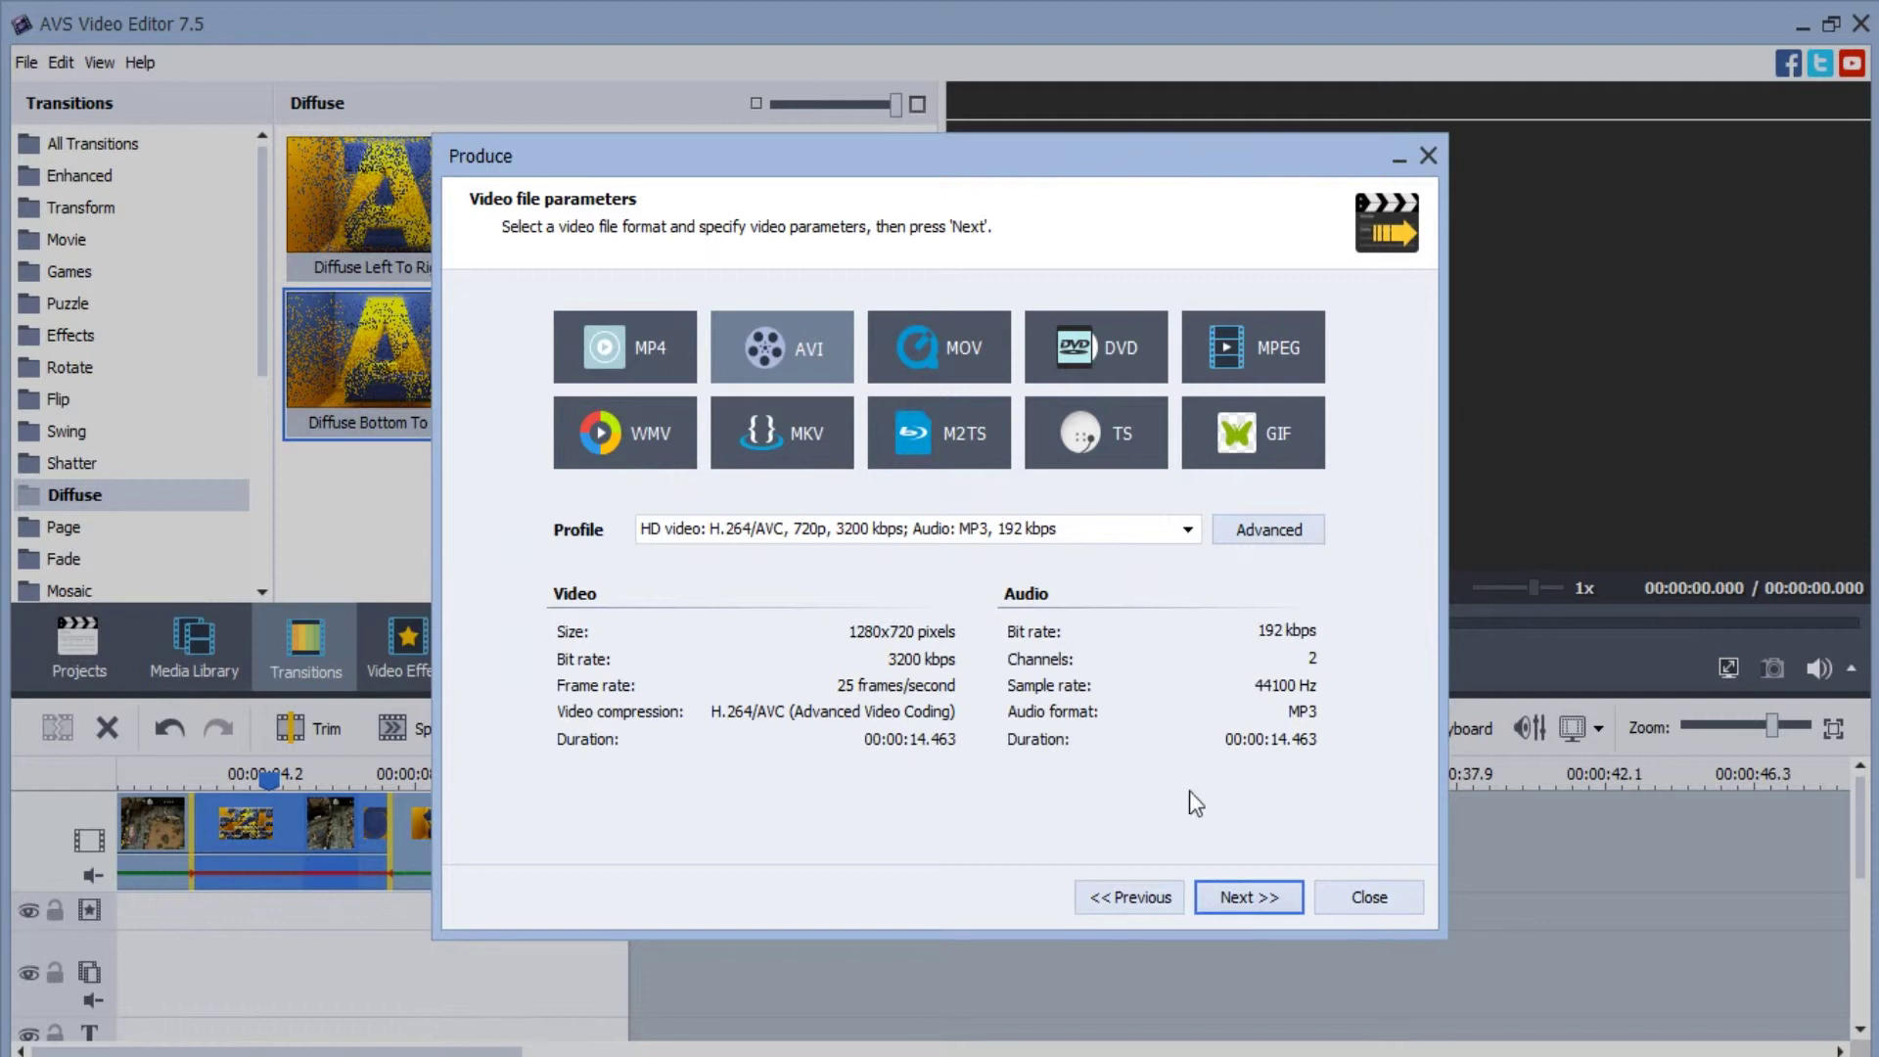
click(1247, 897)
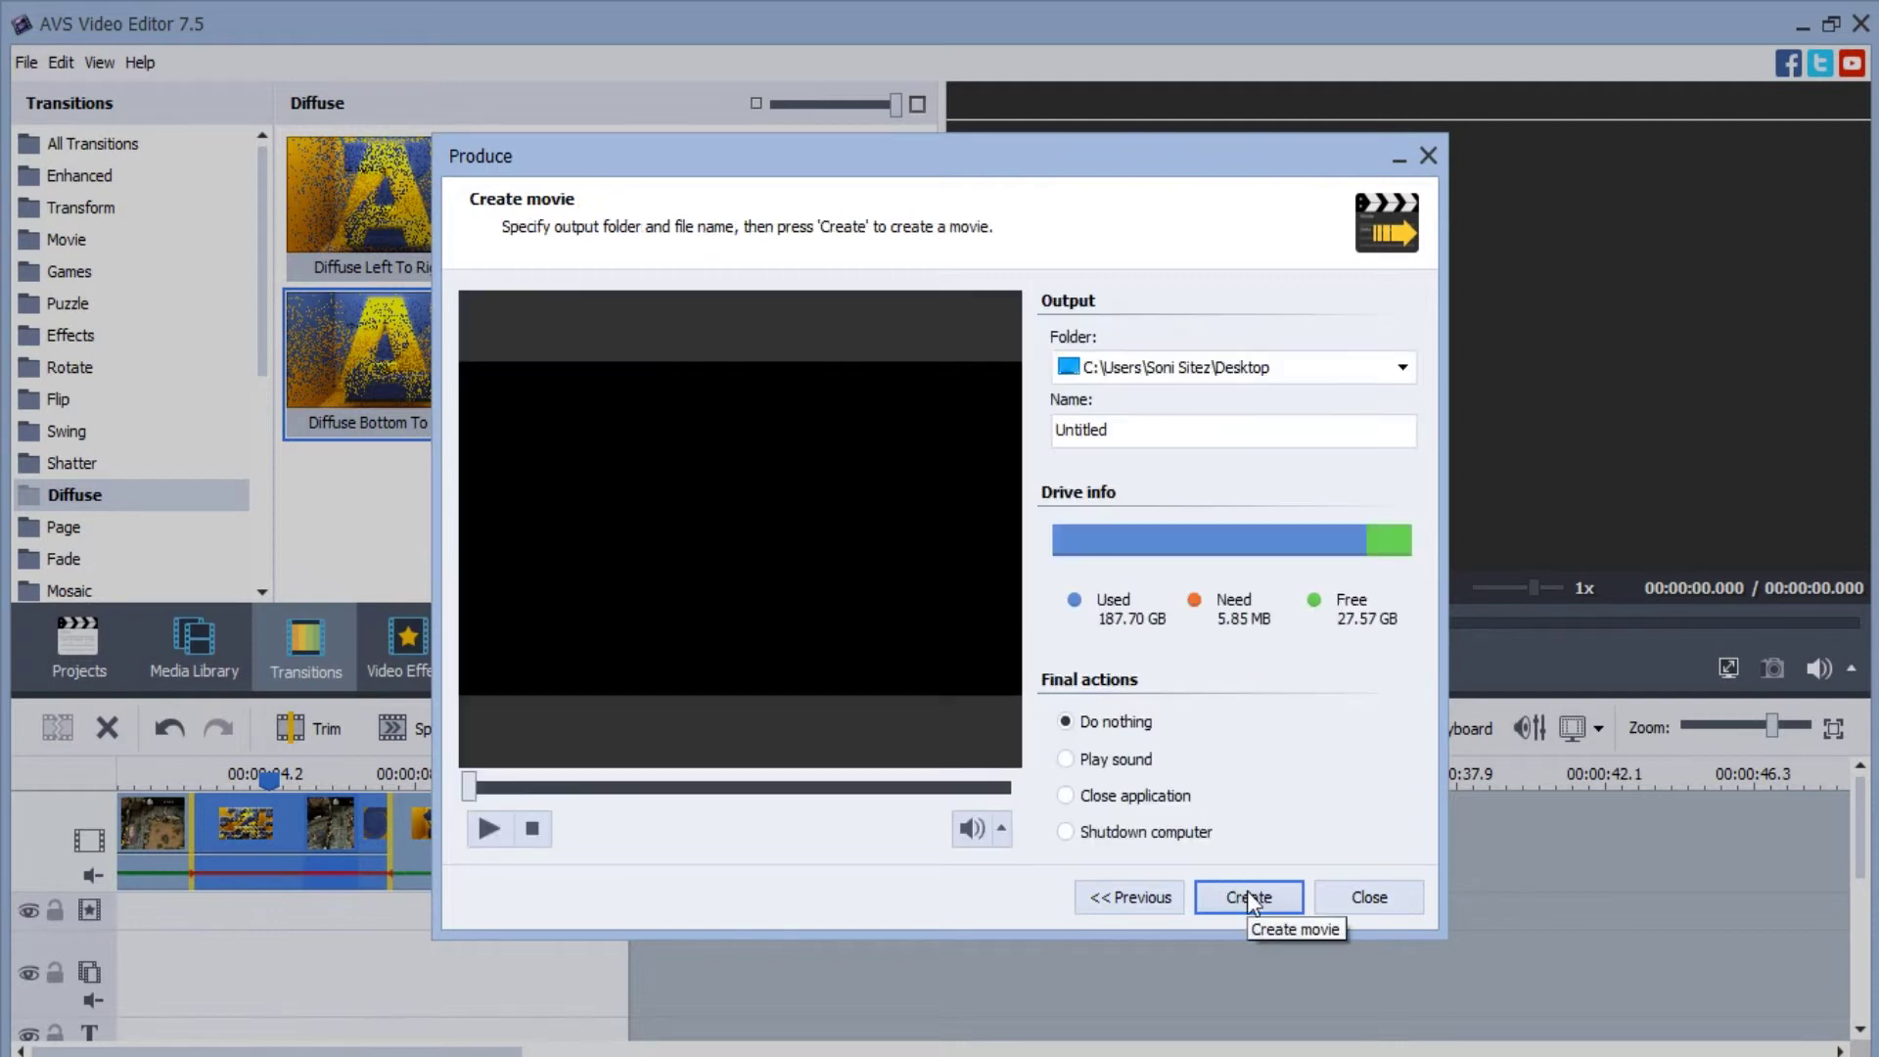
Name the output file "Video Transition" and create the movie on the Desktop.
click(1148, 434)
double_click(1148, 434)
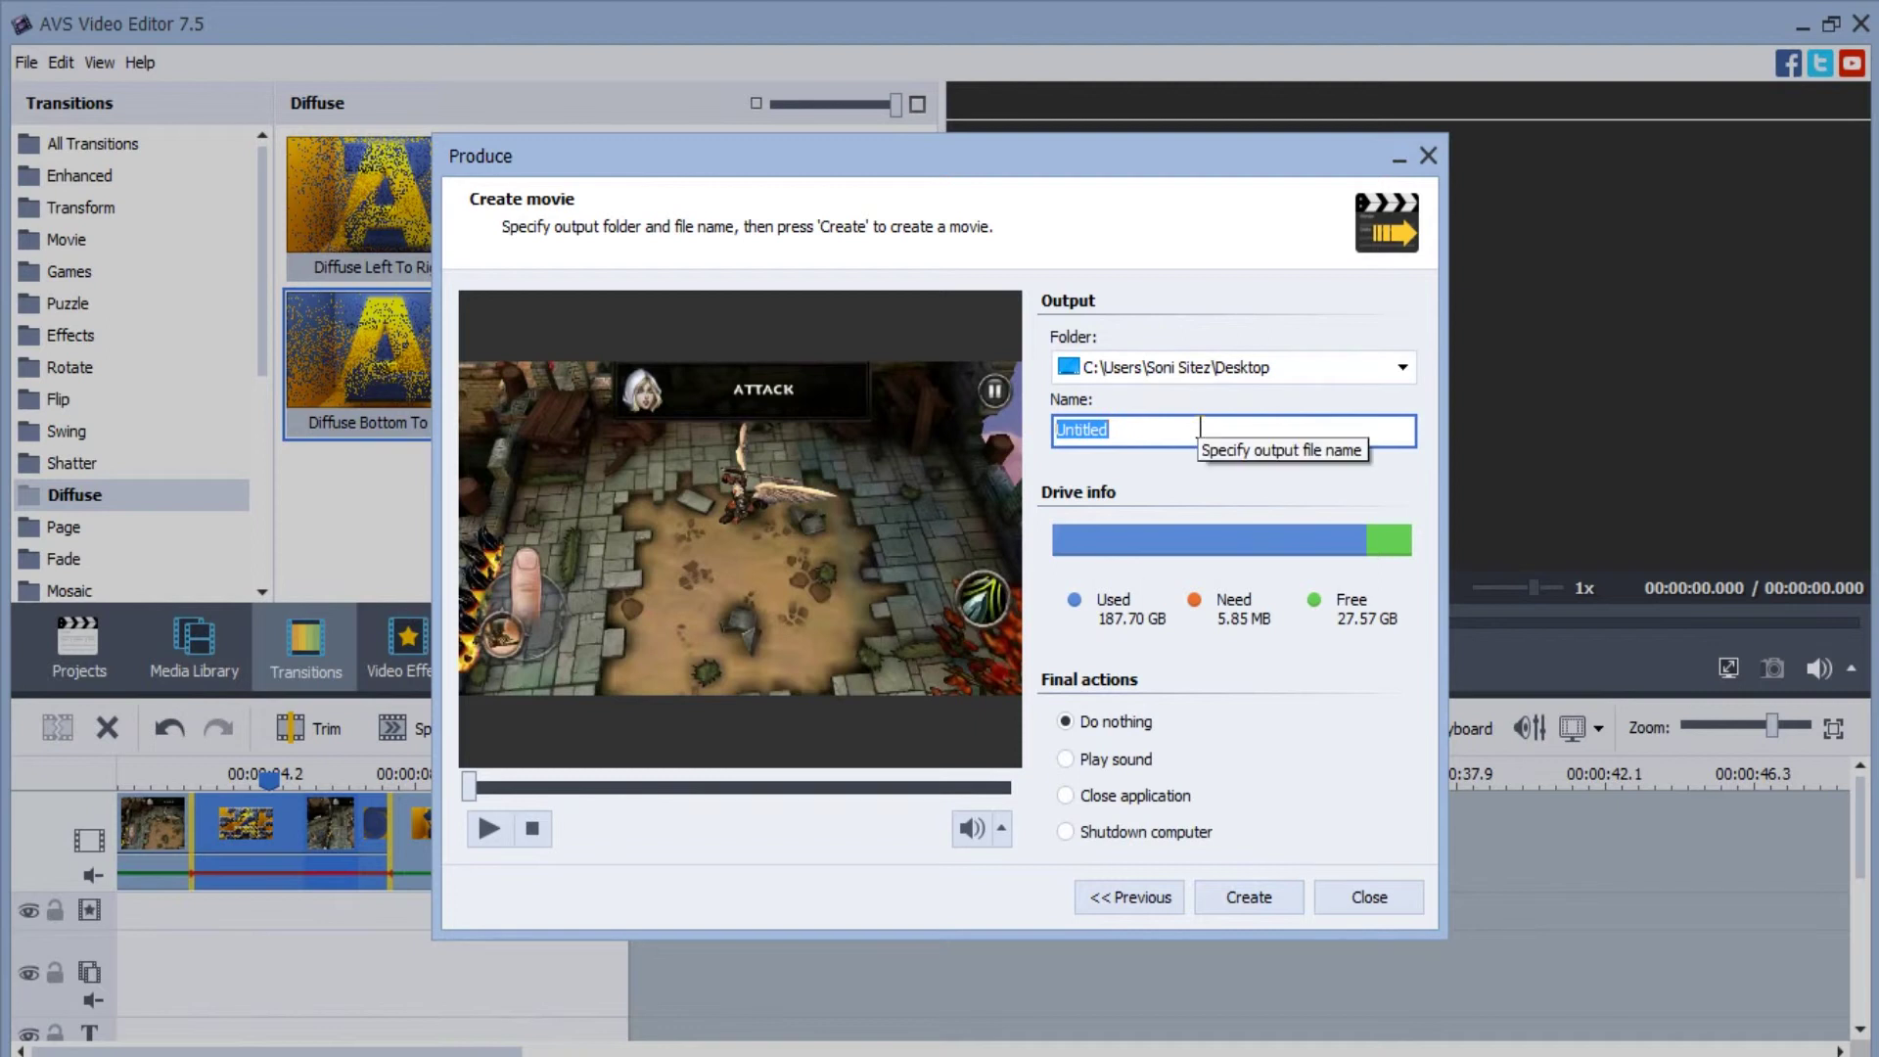
text(Video Tran)
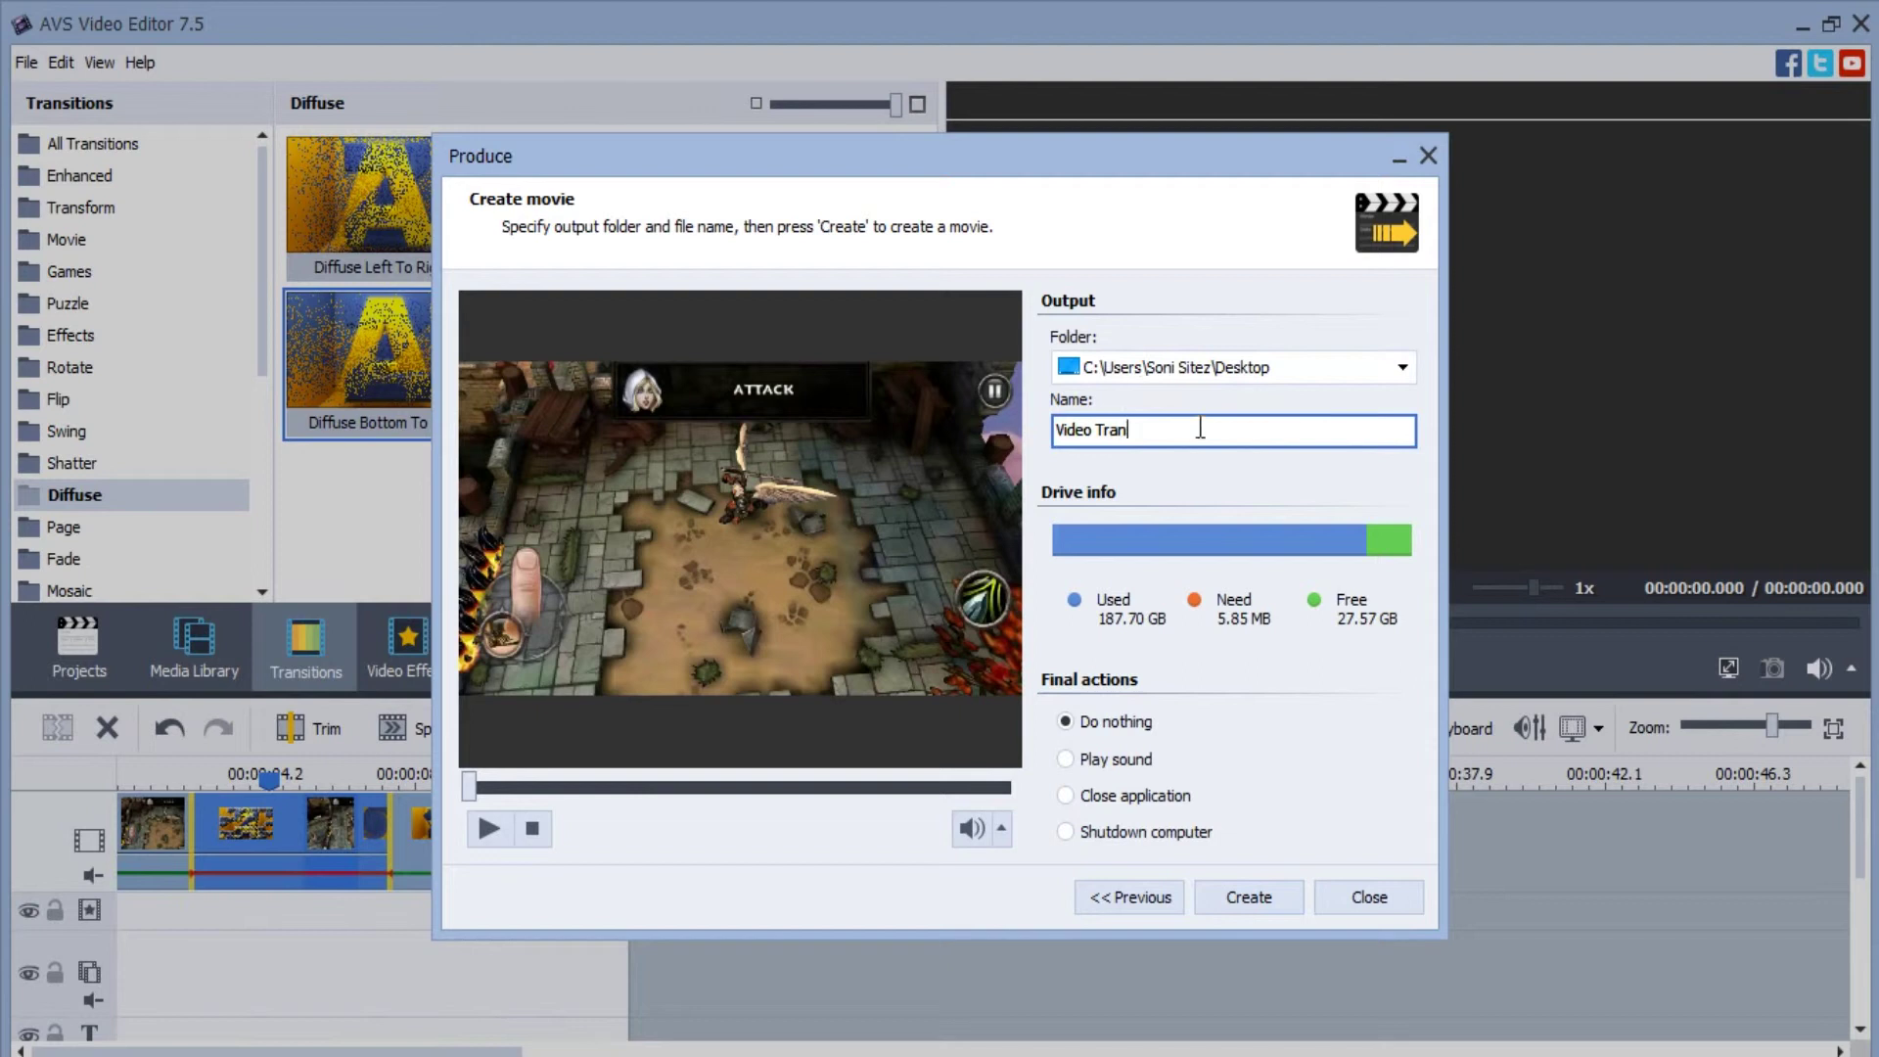
text(sition)
click(1251, 906)
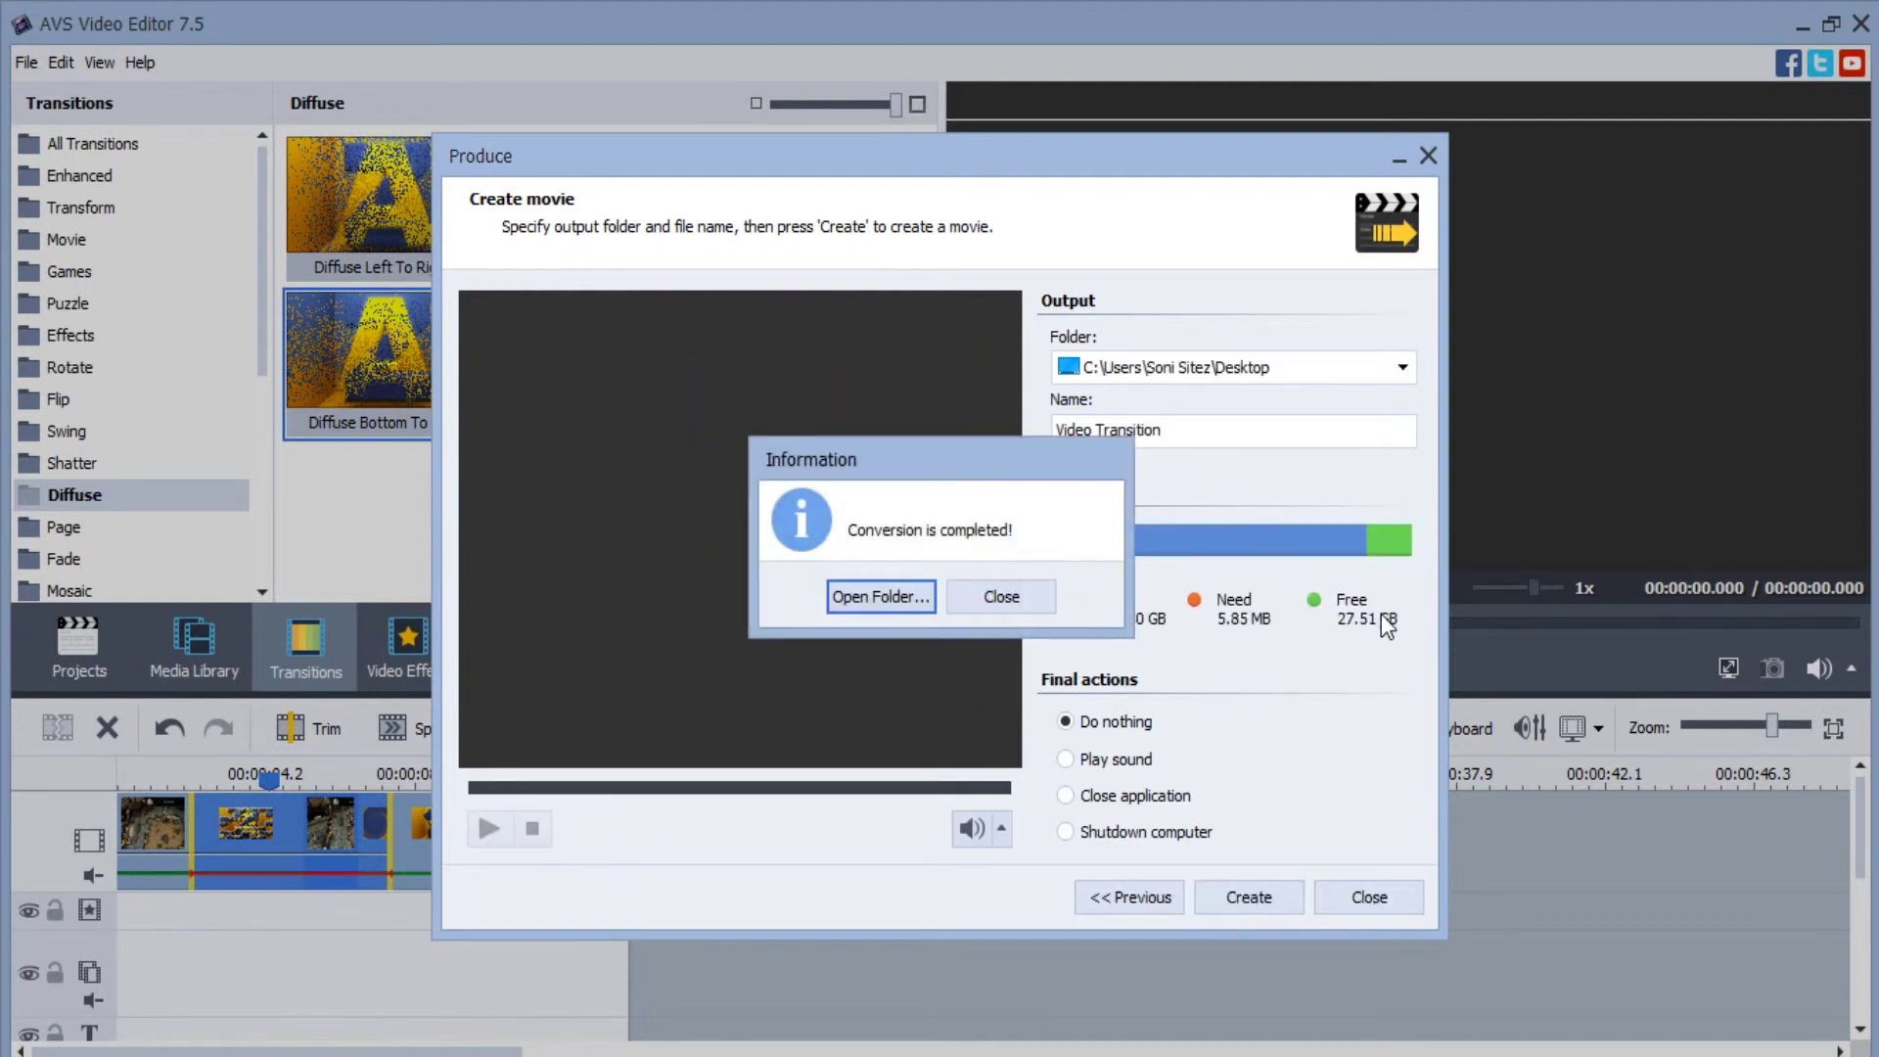
Open the output folder of the finished conversion, maximize its window and play Video Transition.avi in Movies & TV.
click(902, 597)
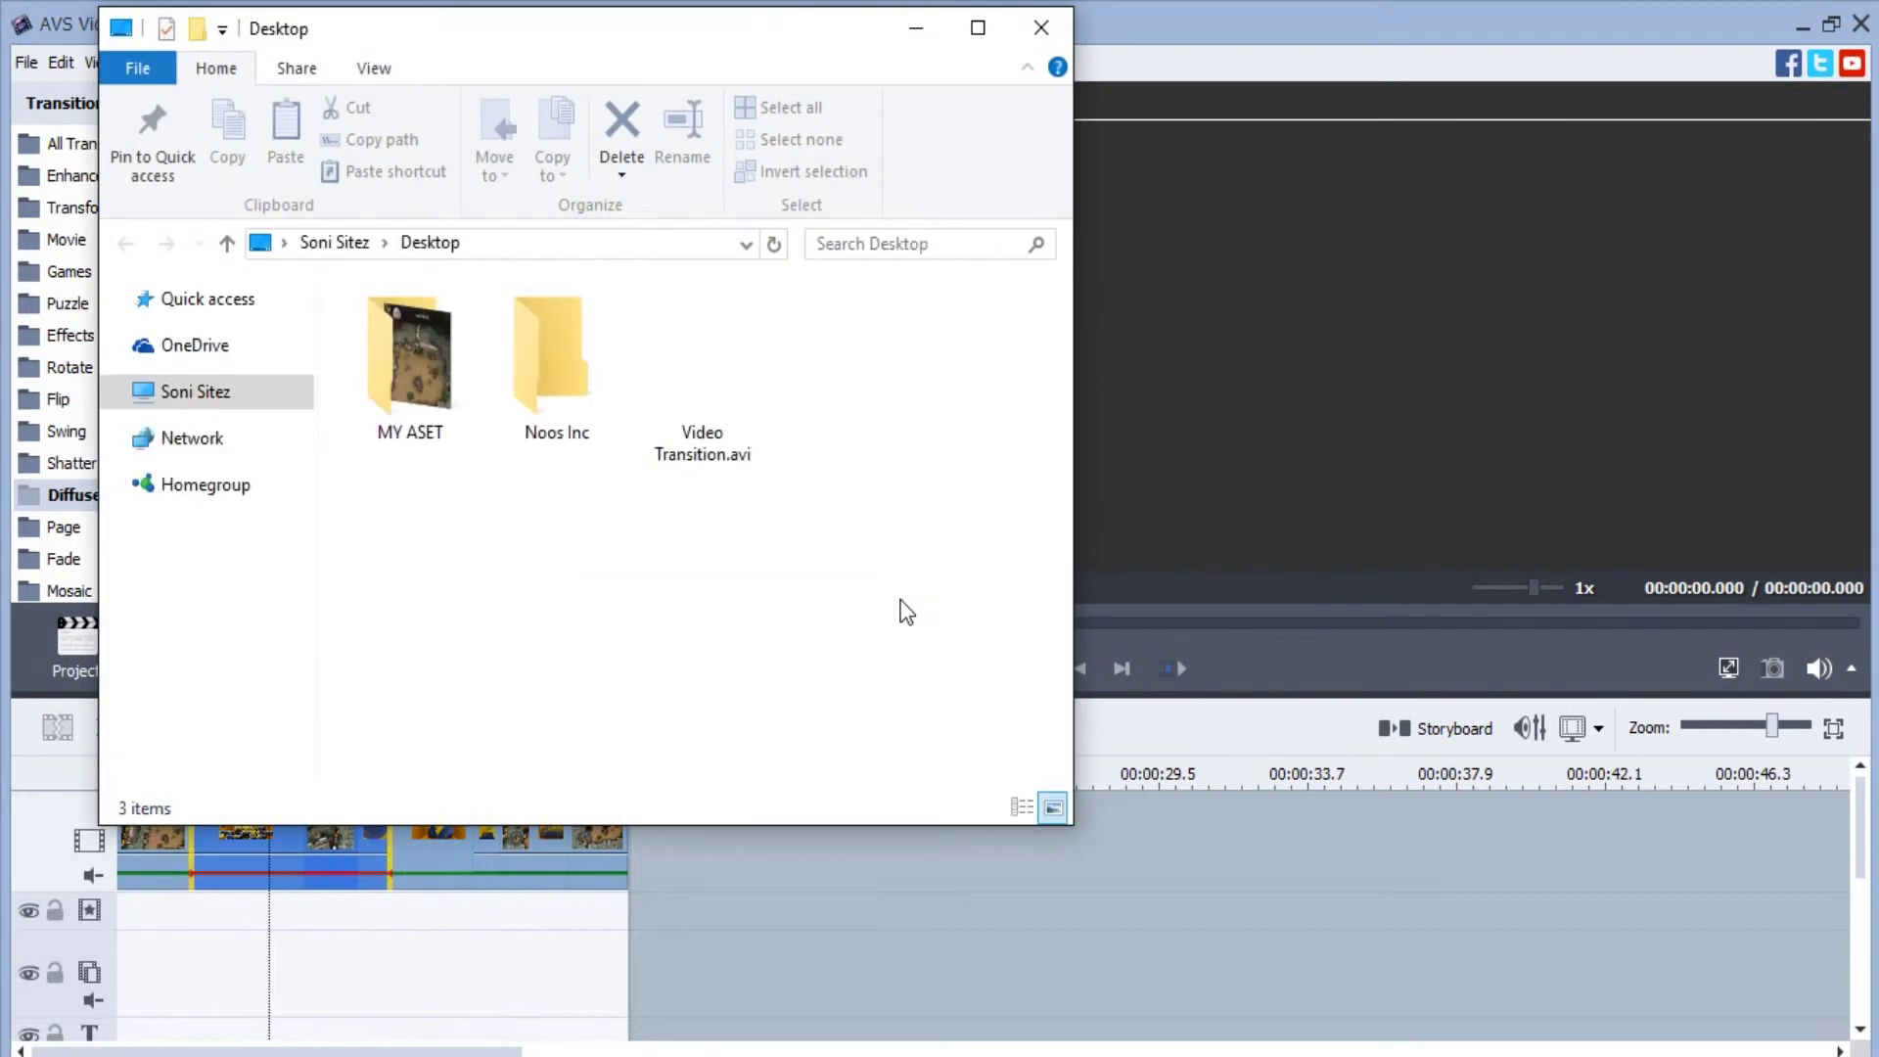
click(980, 32)
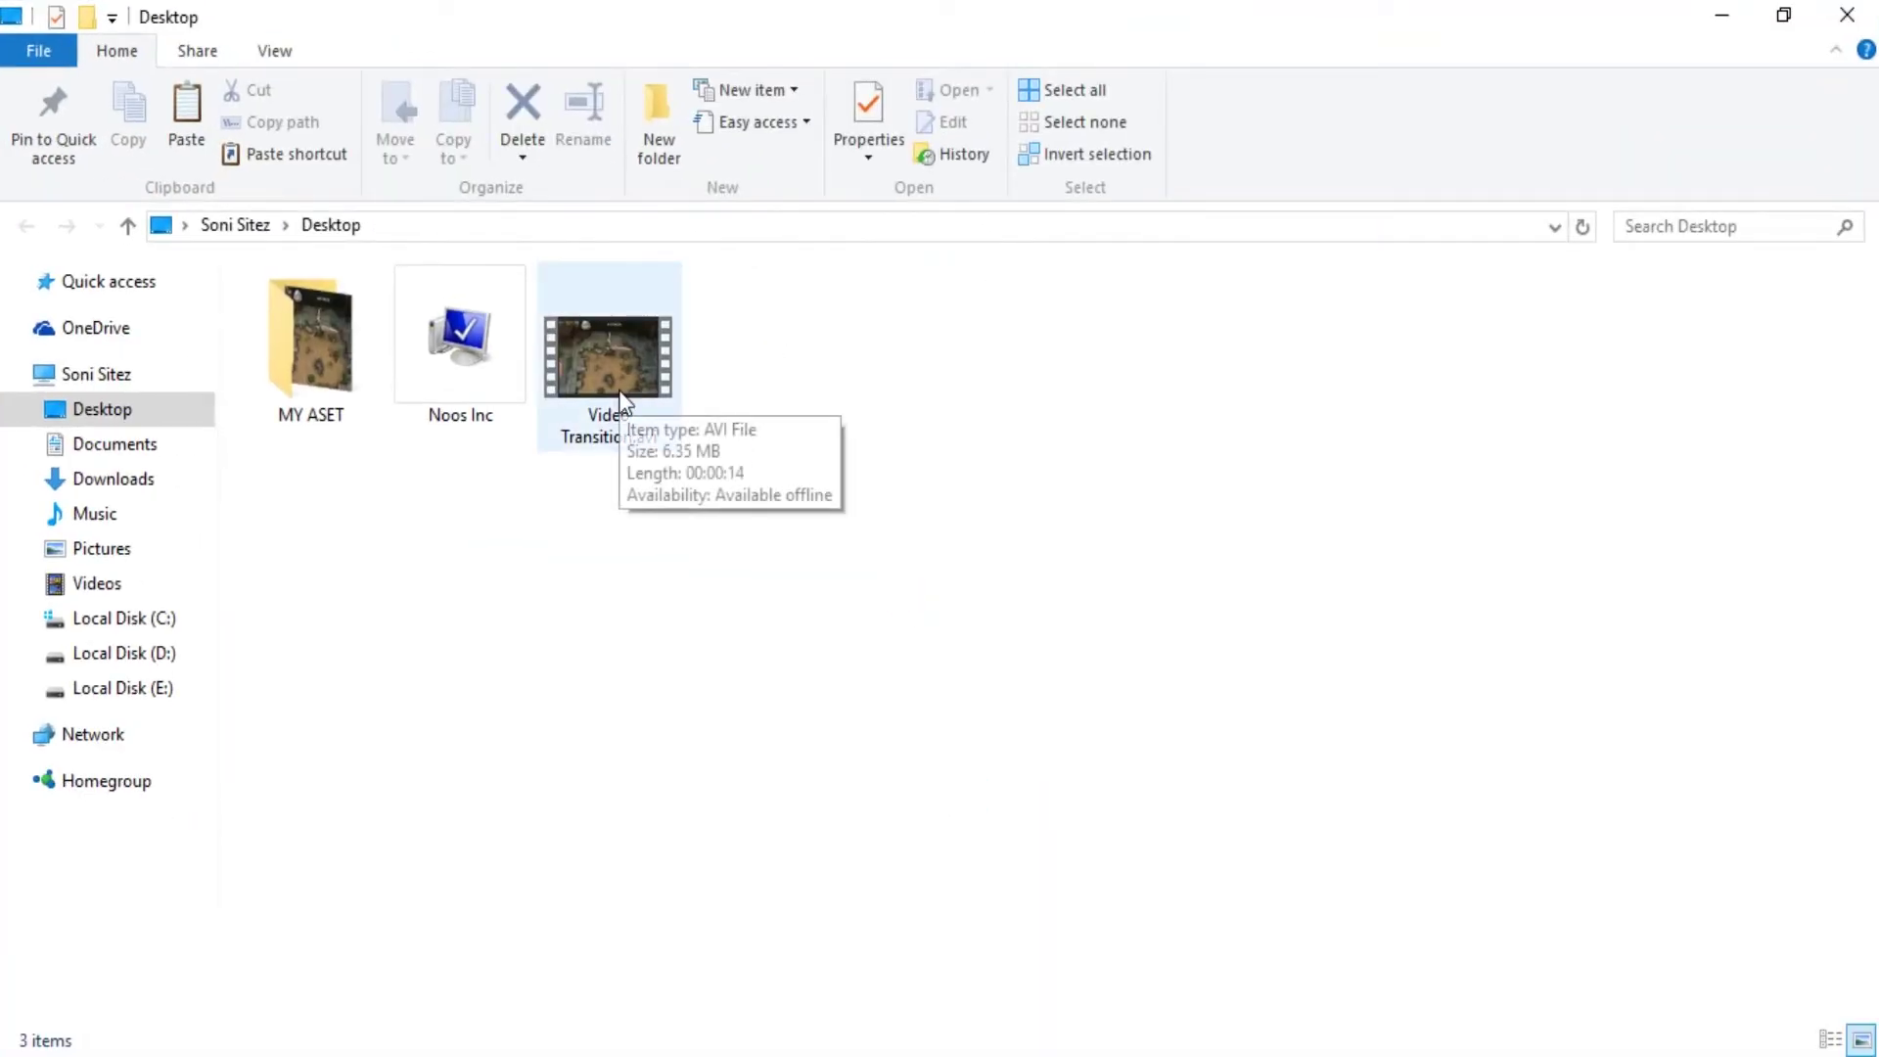
click(619, 395)
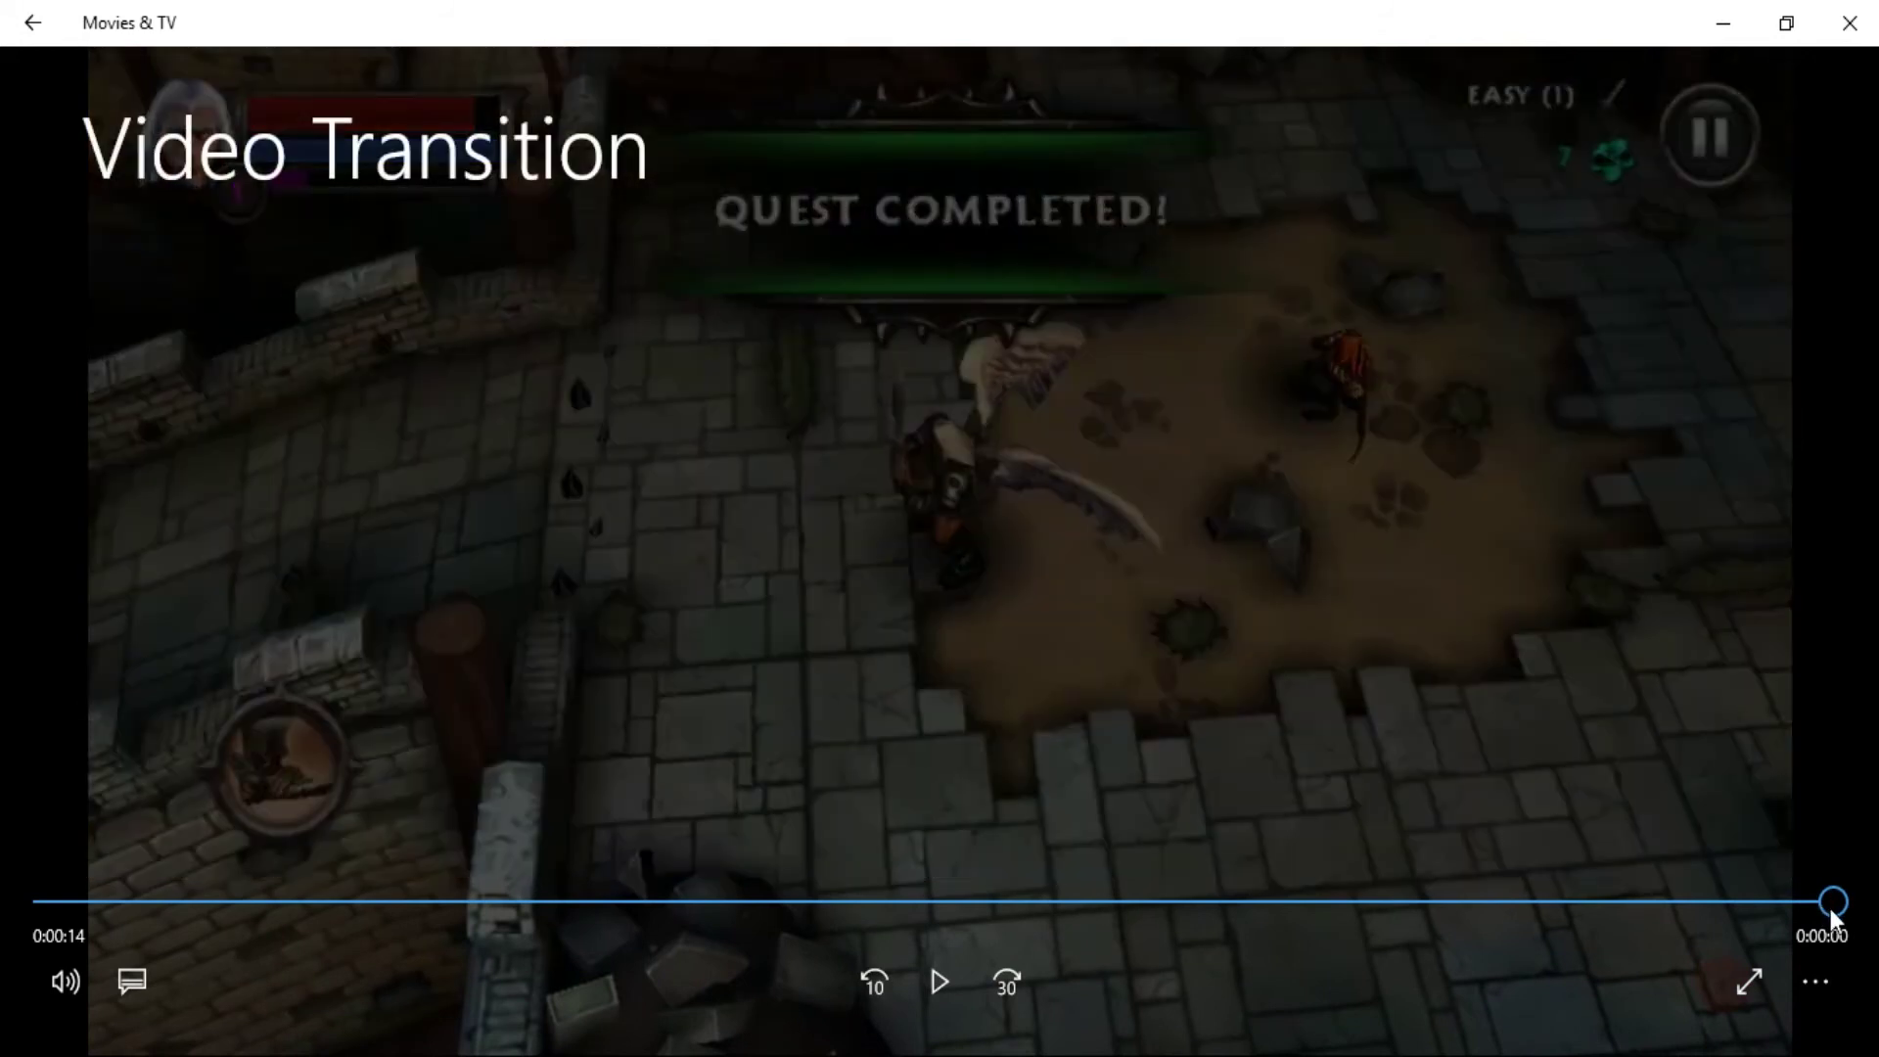
Replay the exported video twice from the beginning, pausing and resuming the second run during the puzzle transition to examine it.
drag(1818, 900, 39, 893)
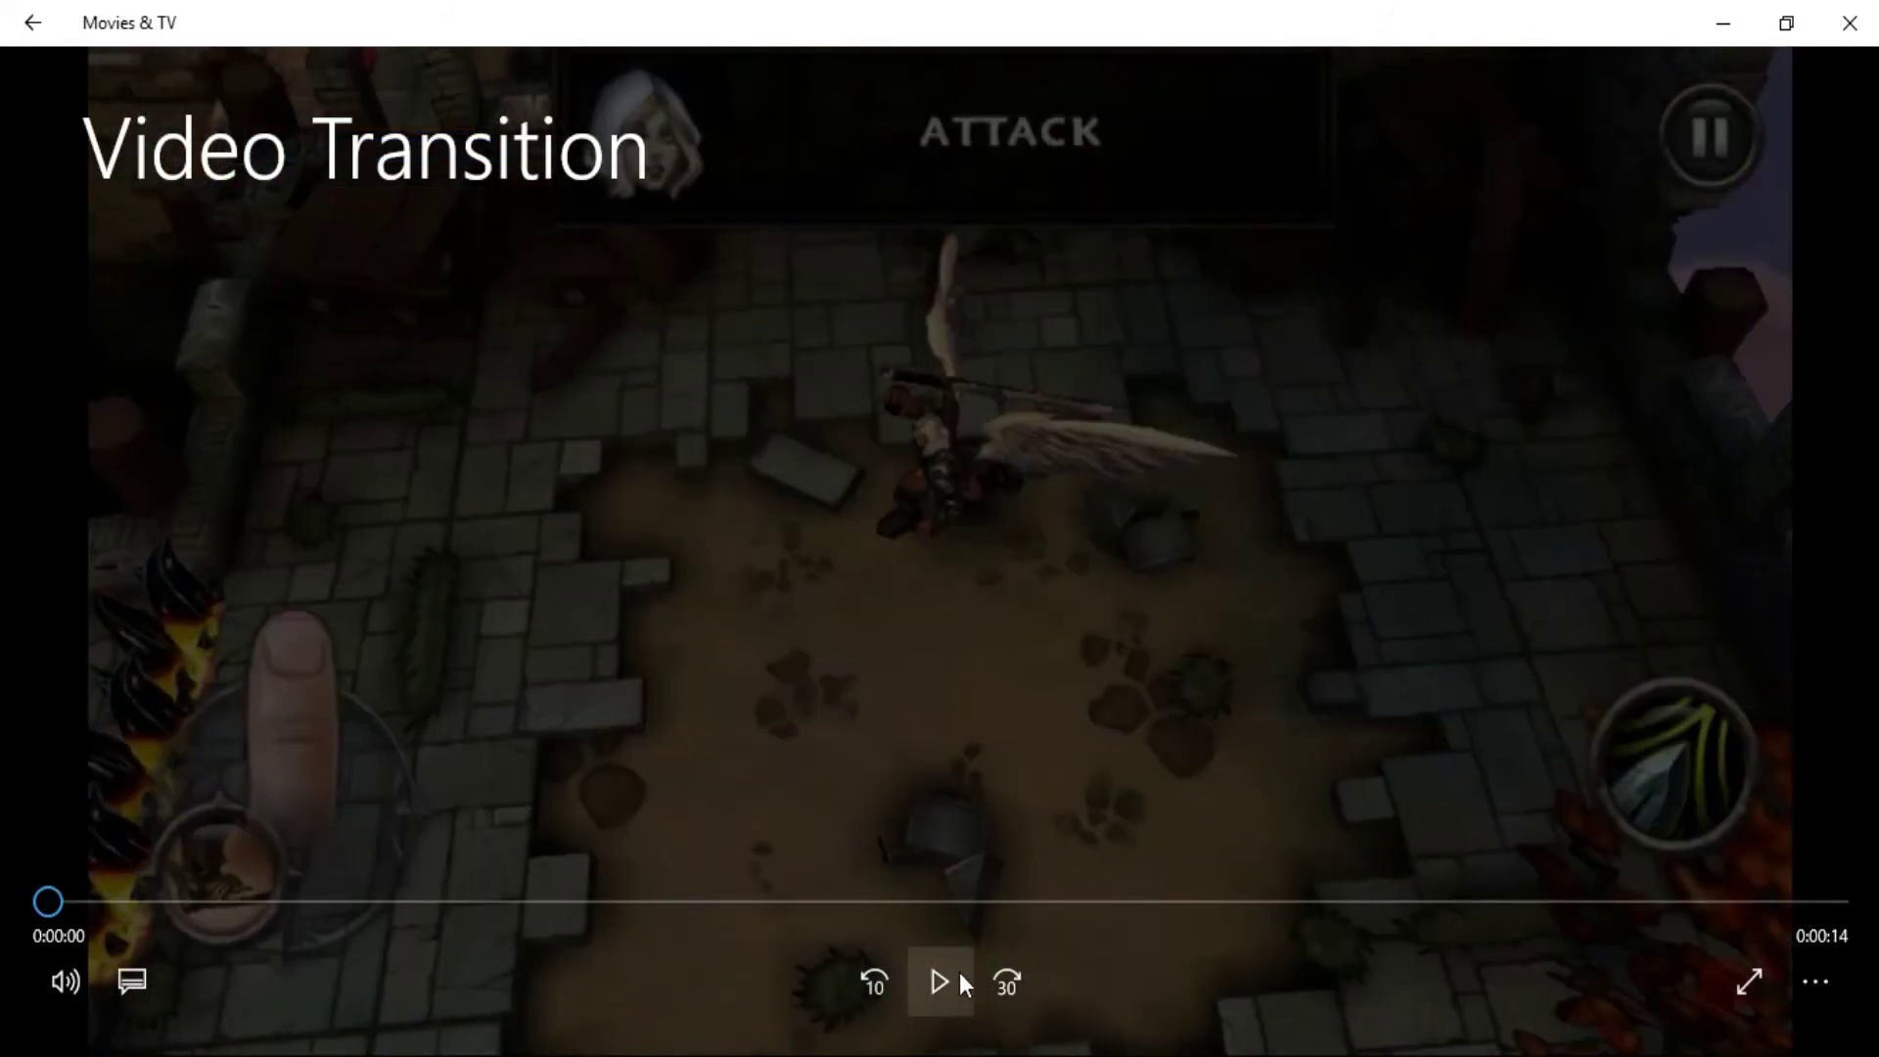
click(957, 979)
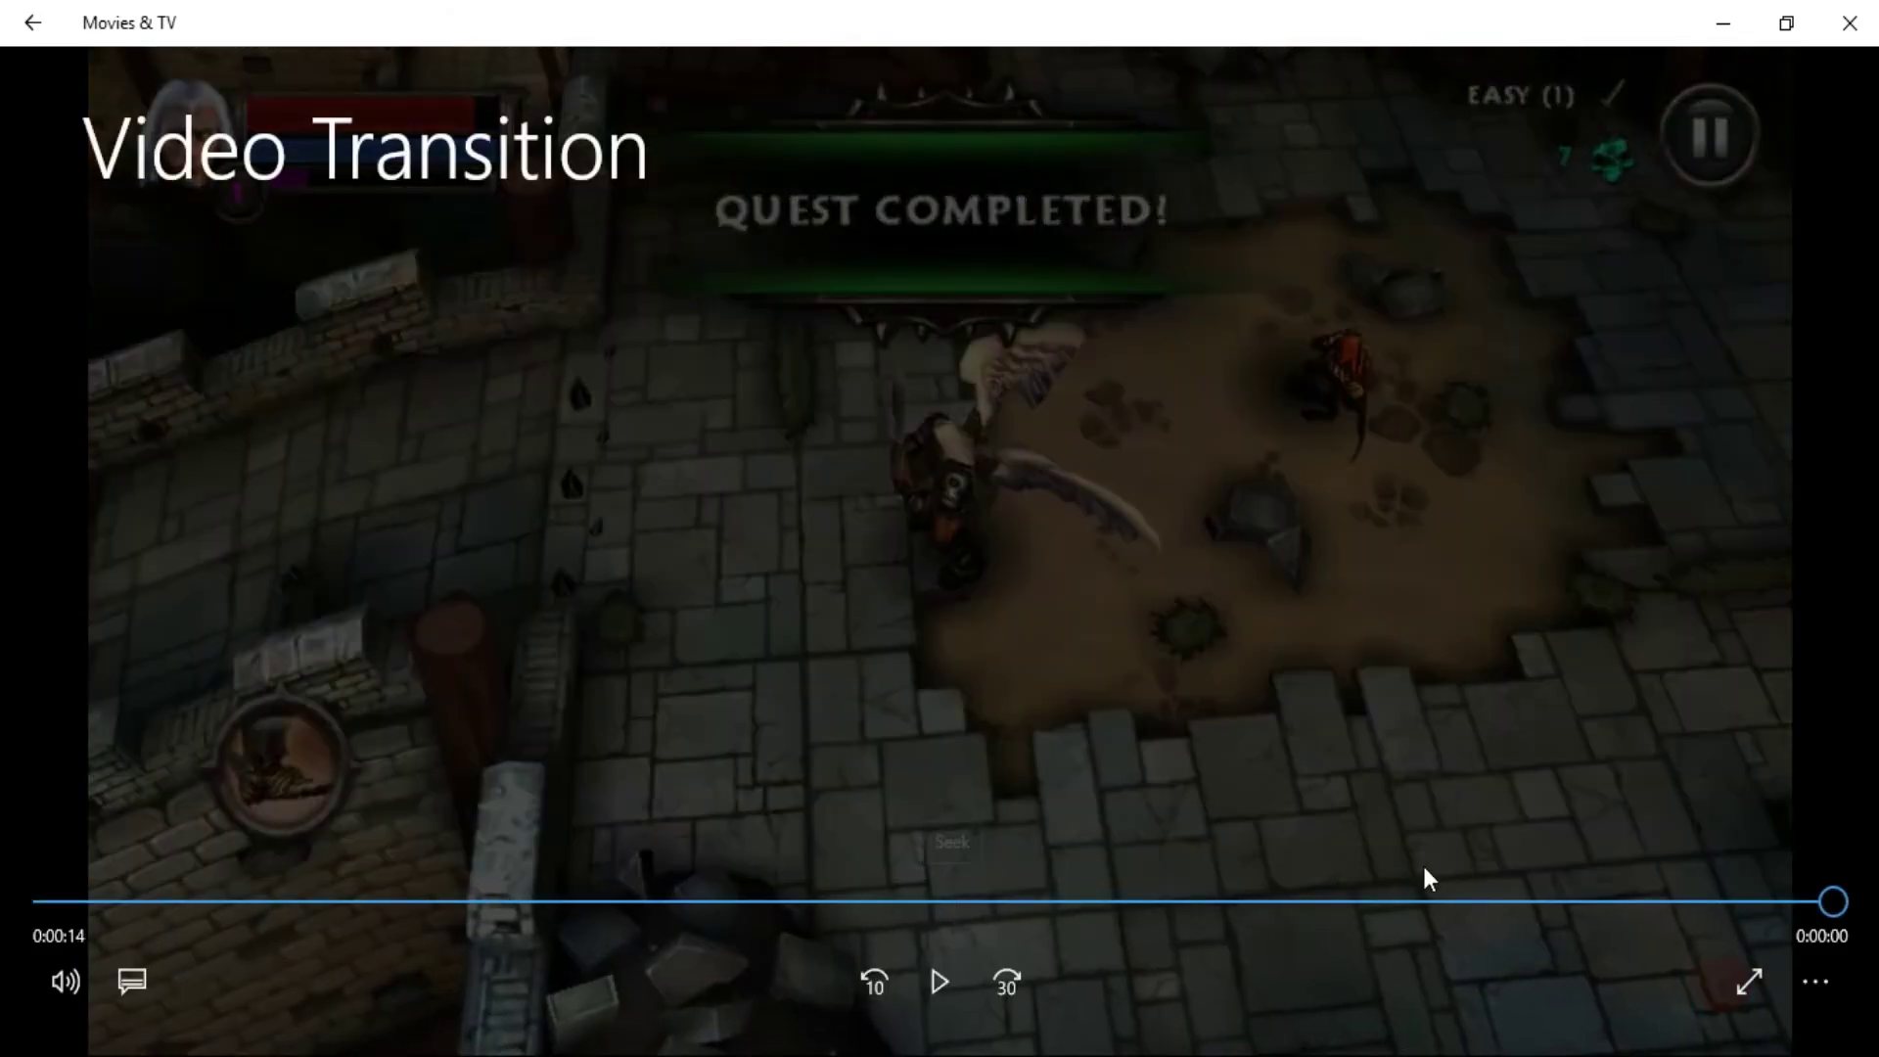
drag(1832, 899, 43, 910)
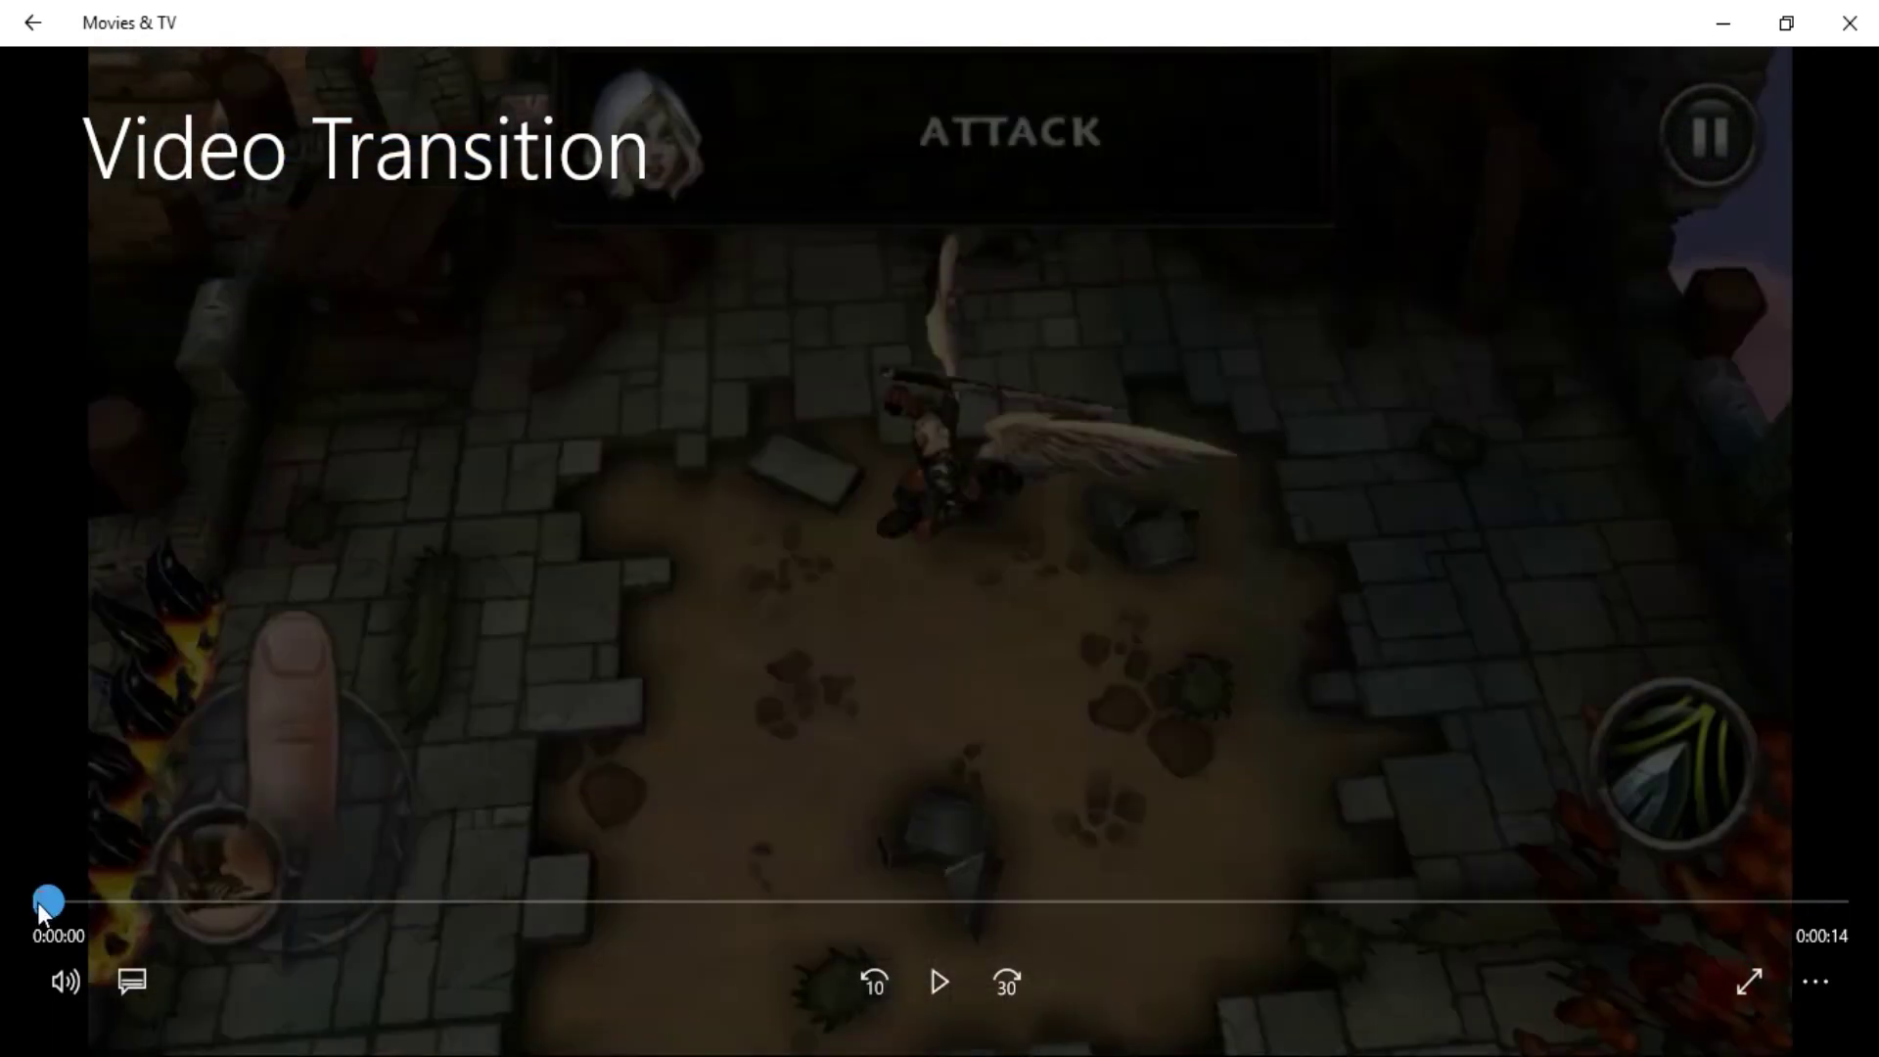
click(955, 978)
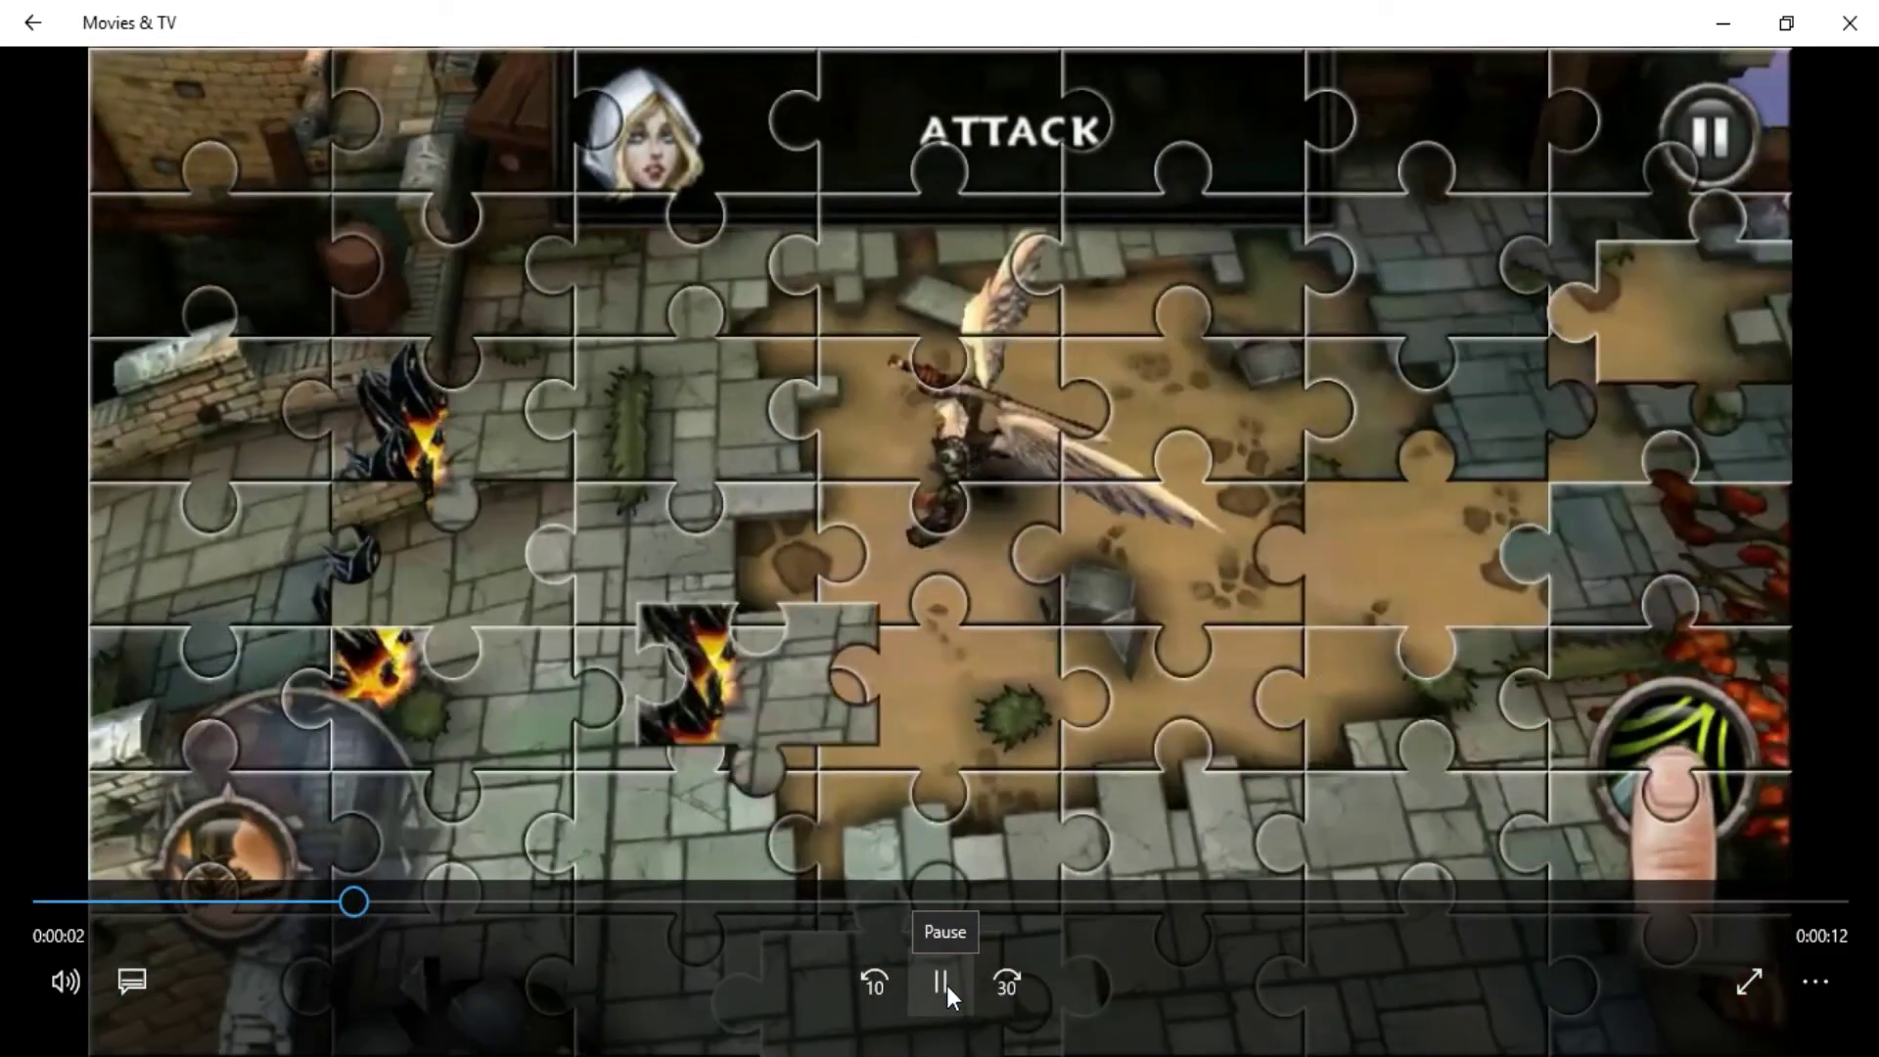
click(945, 985)
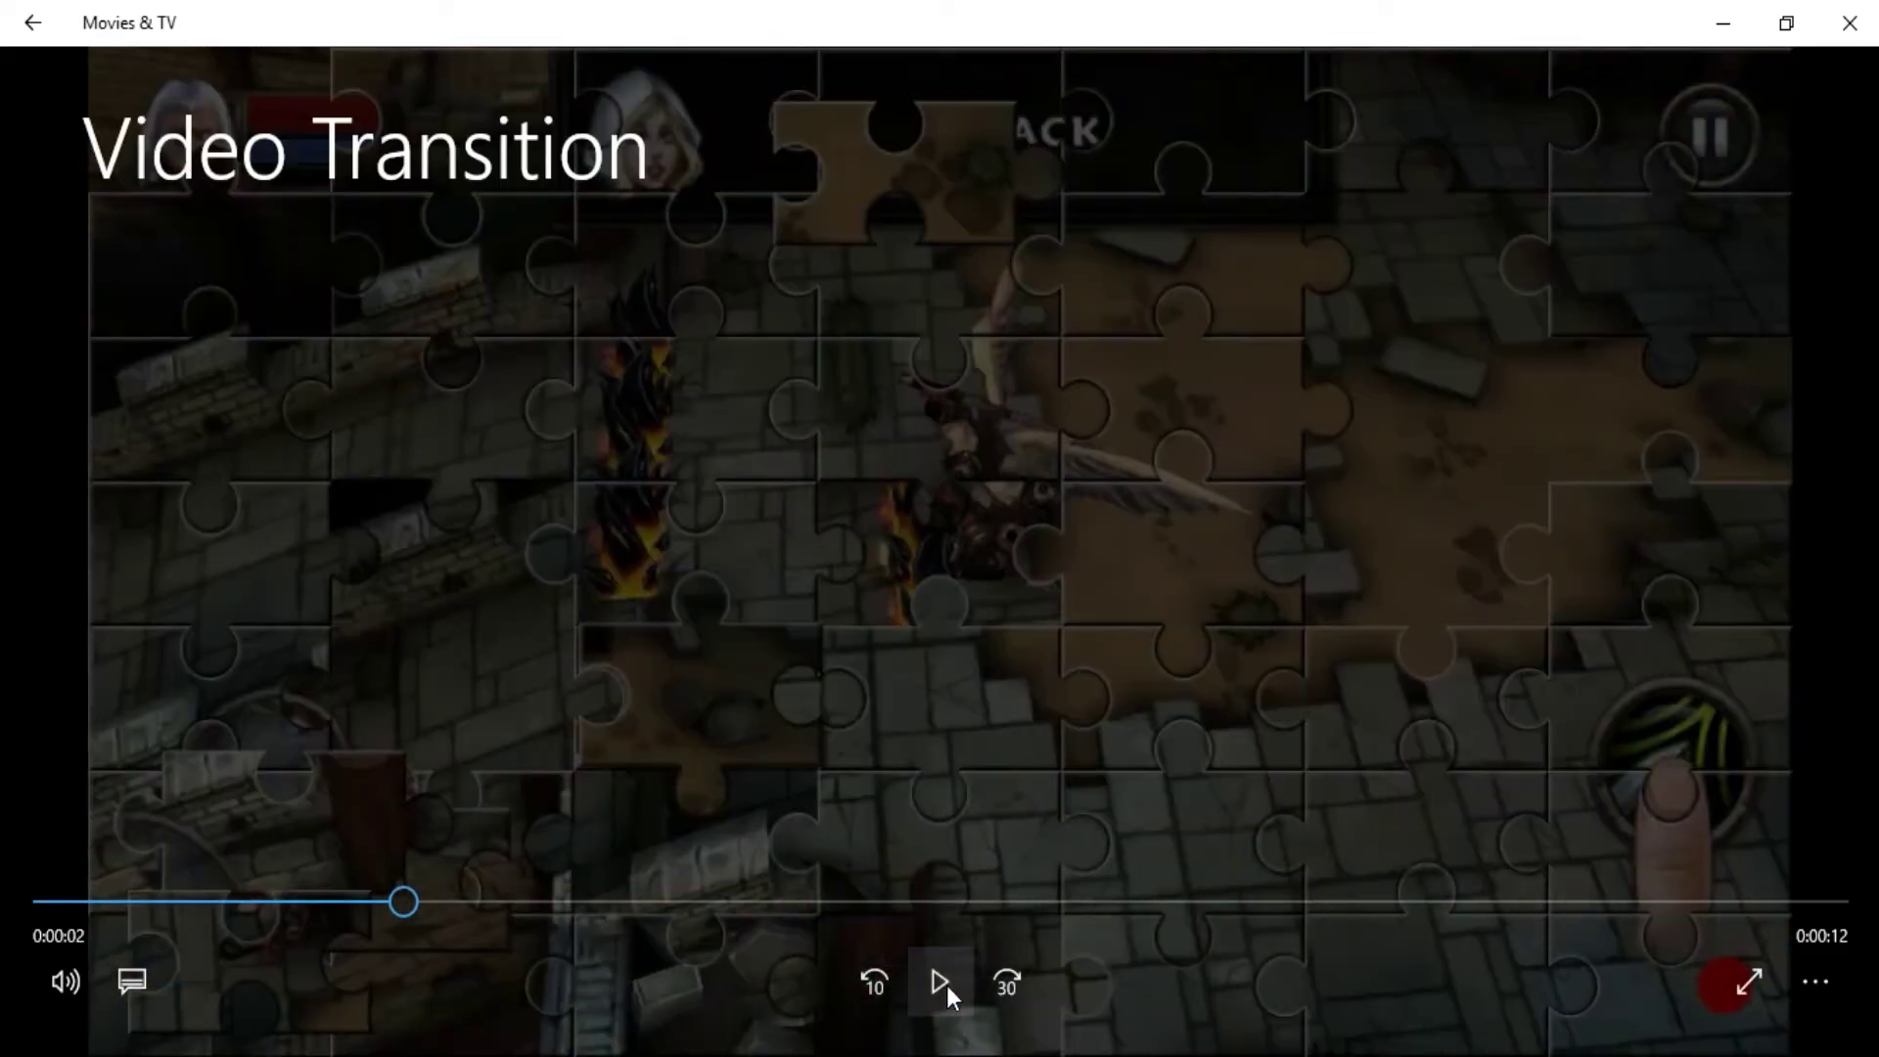
click(945, 985)
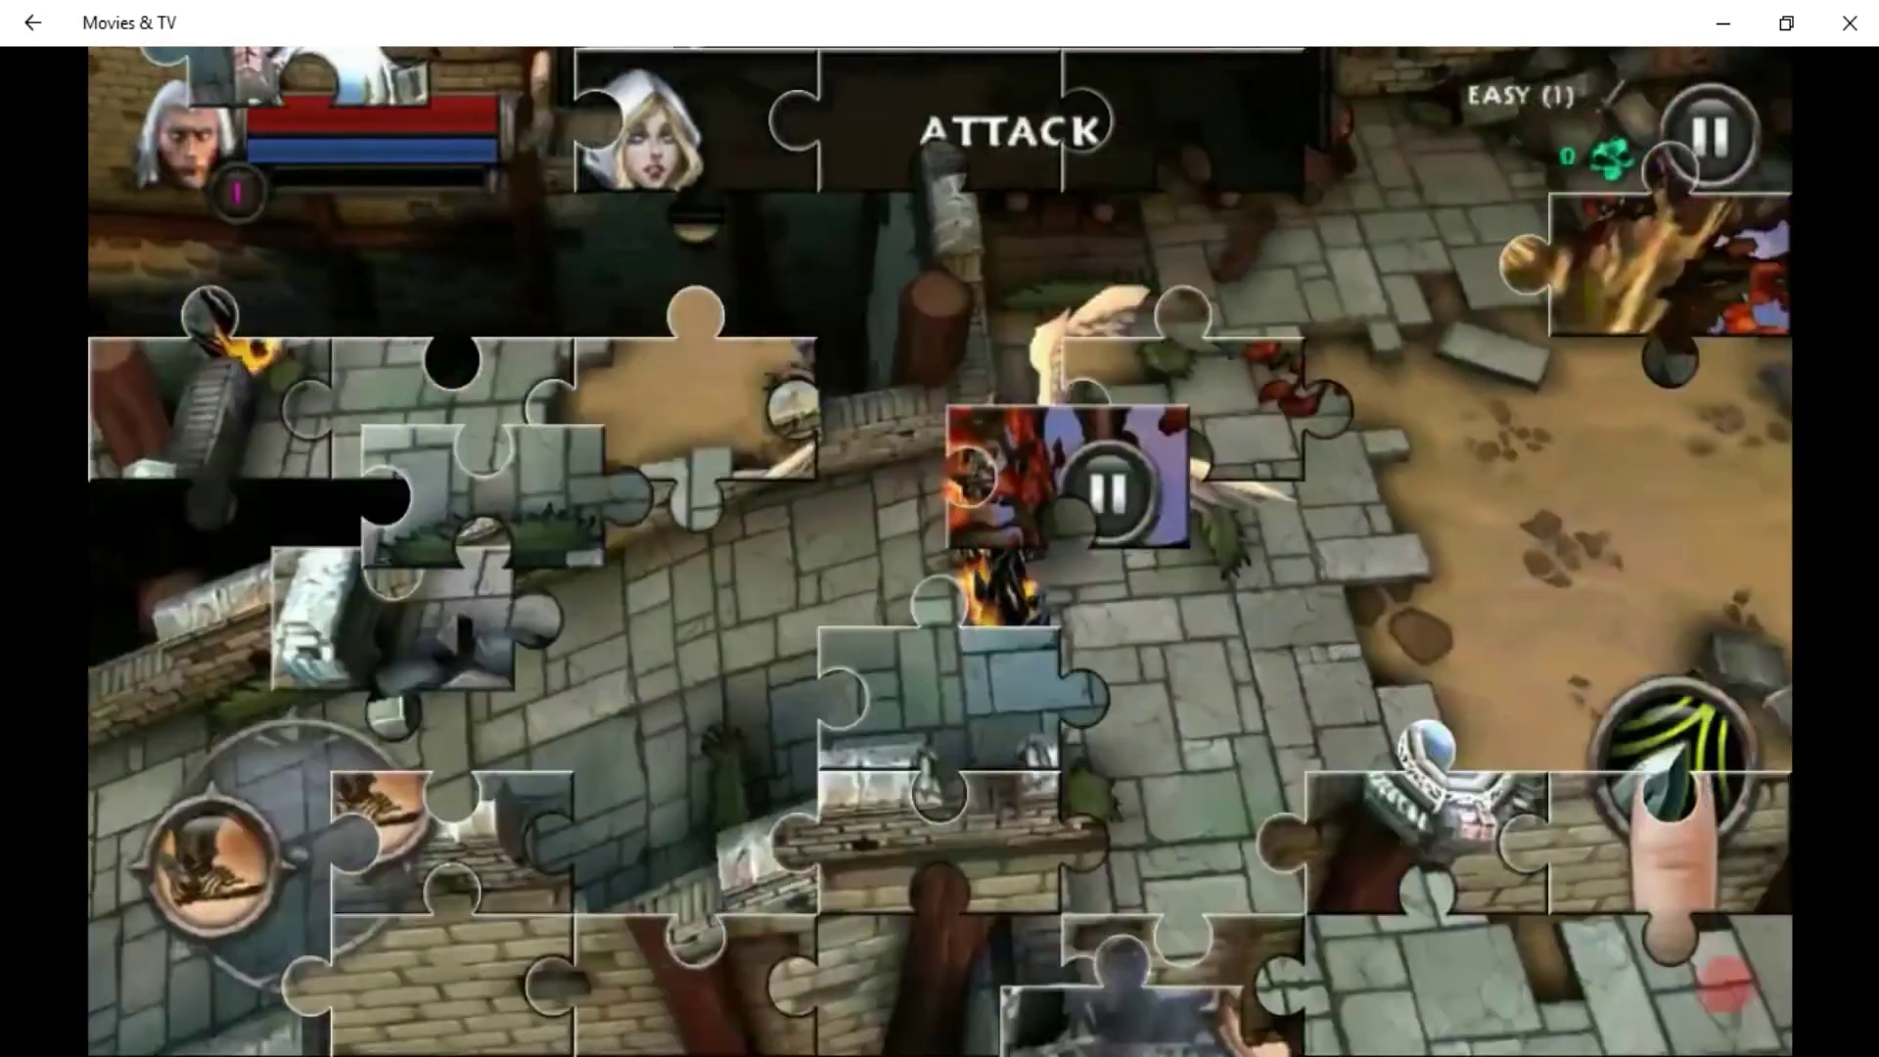